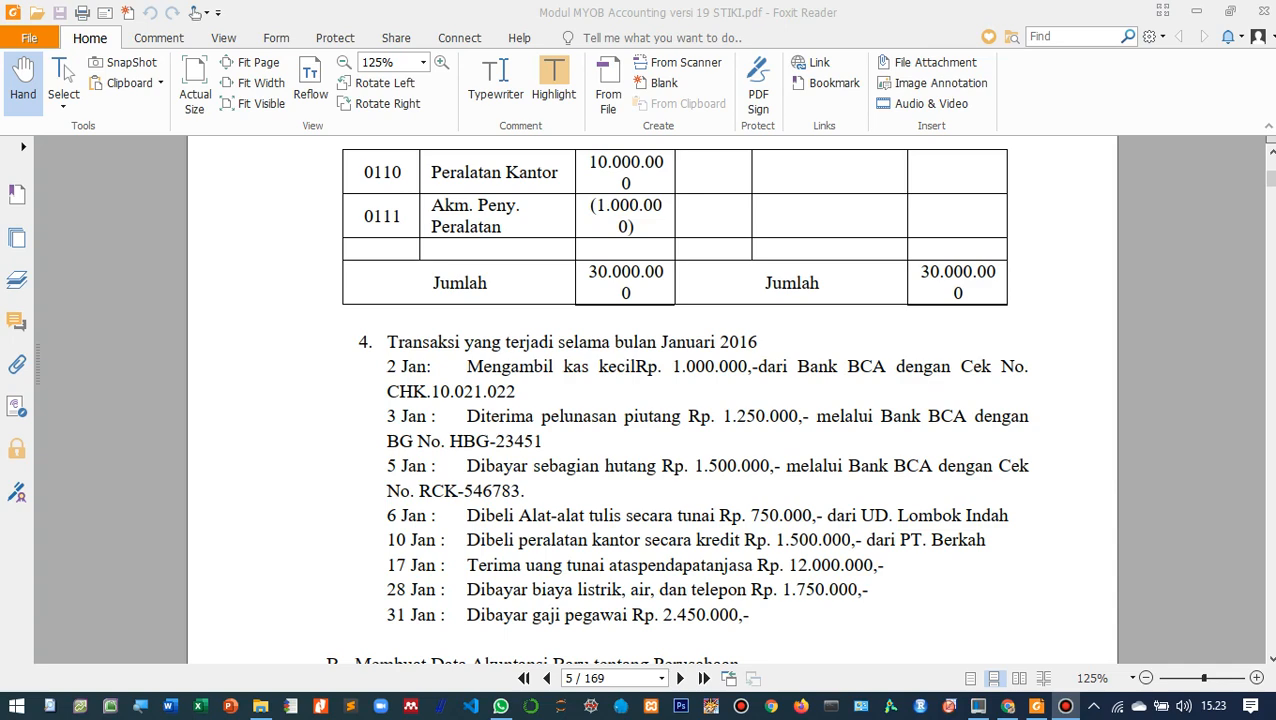
Step: Switch to AccountRight Plus, open the company file 4. transaksi.myo and sign on as Administrator
scroll(652, 400, "up", 10)
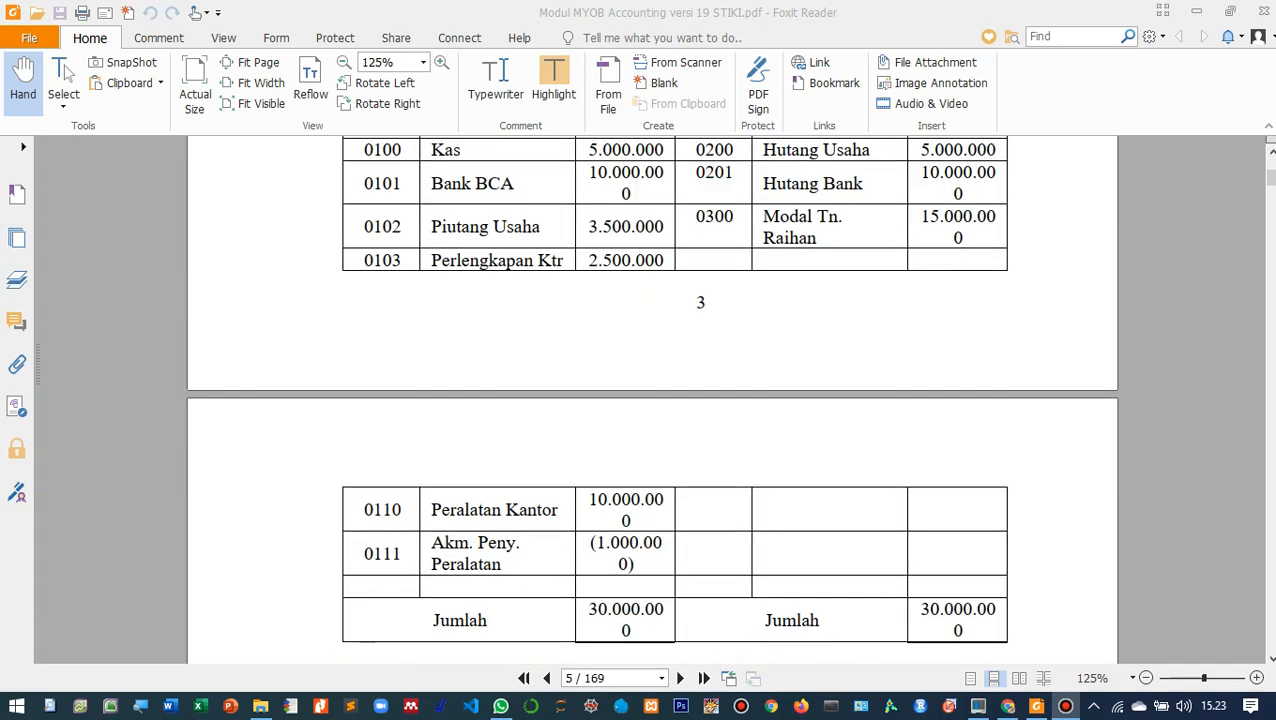
scroll(652, 400, "down", 10)
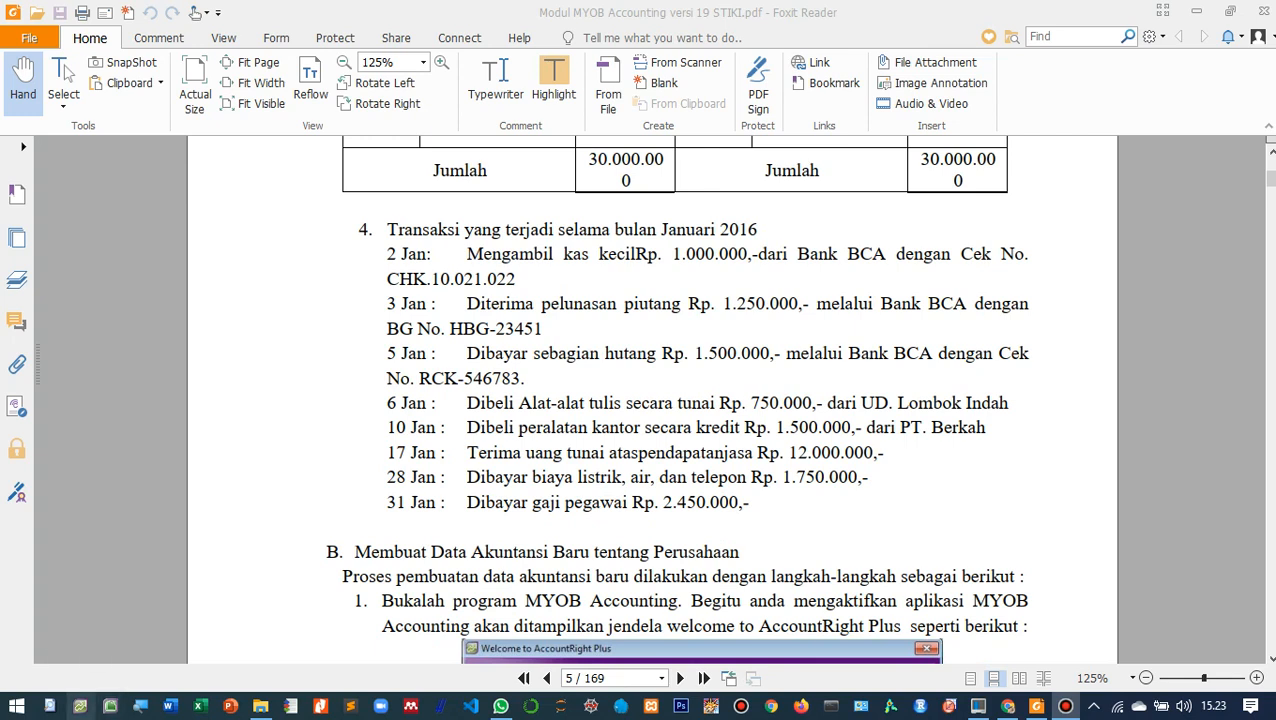
left_click(80, 706)
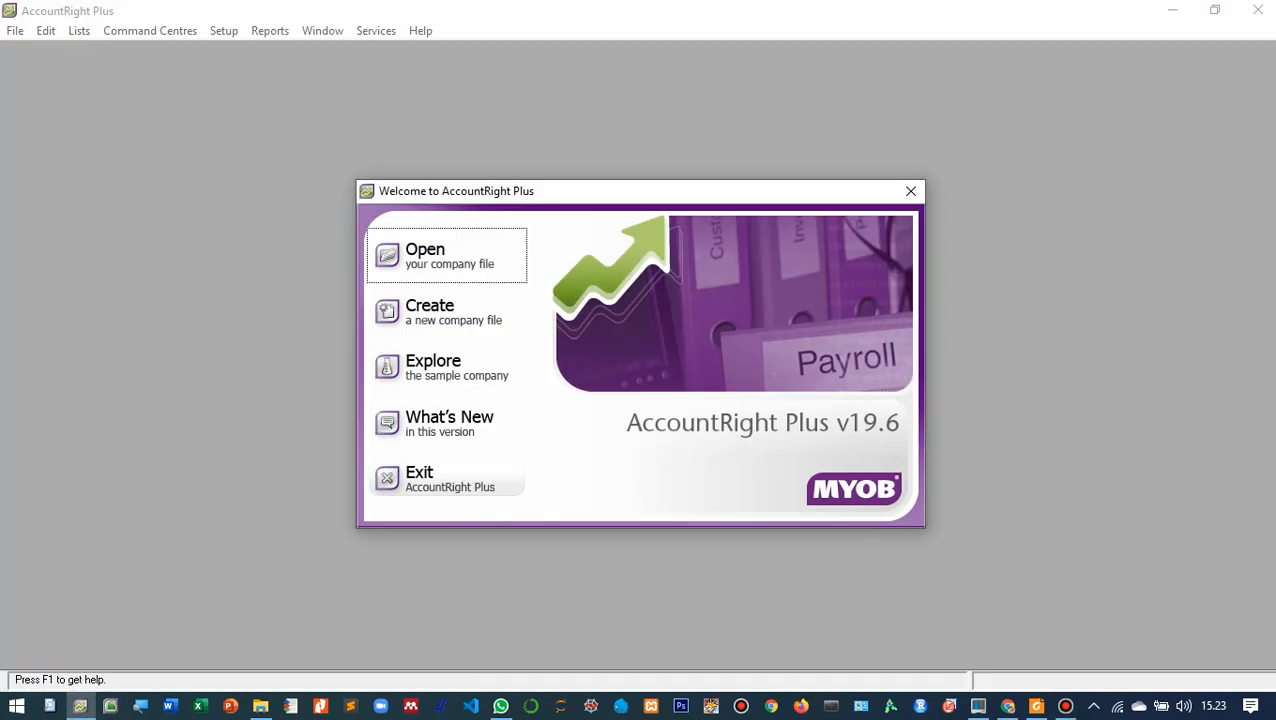
left_click(440, 251)
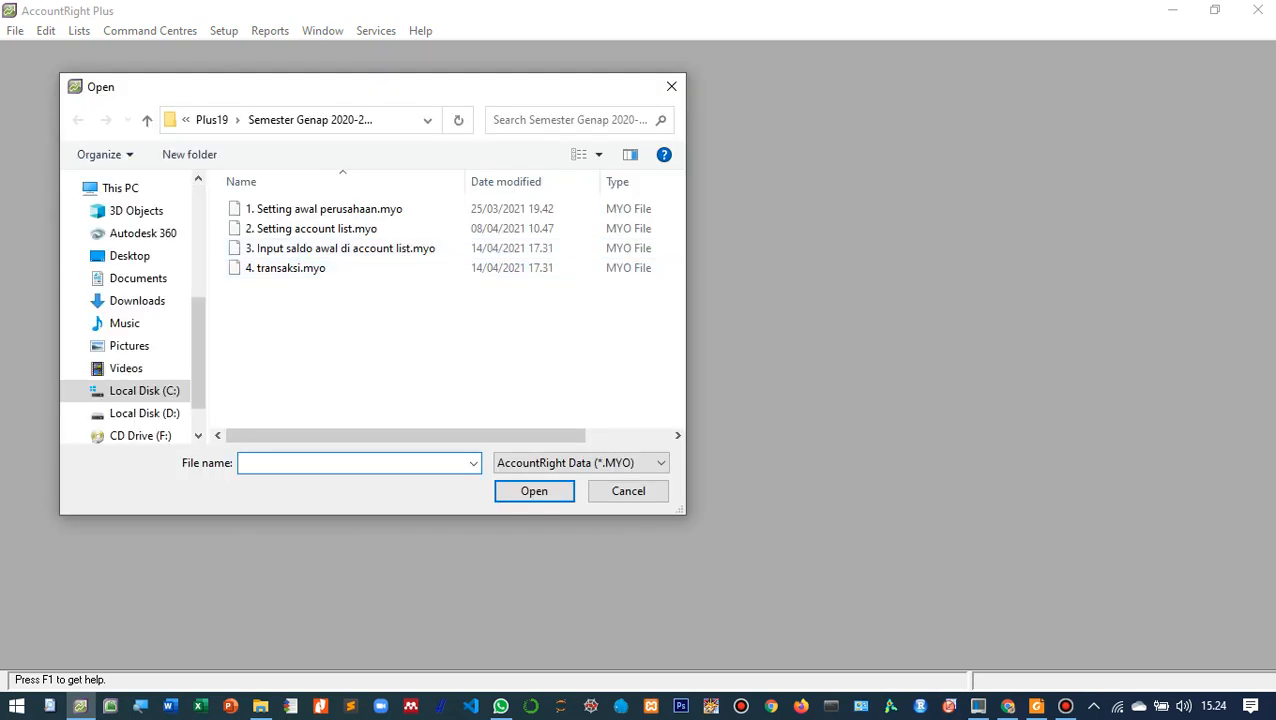
left_click(370, 268)
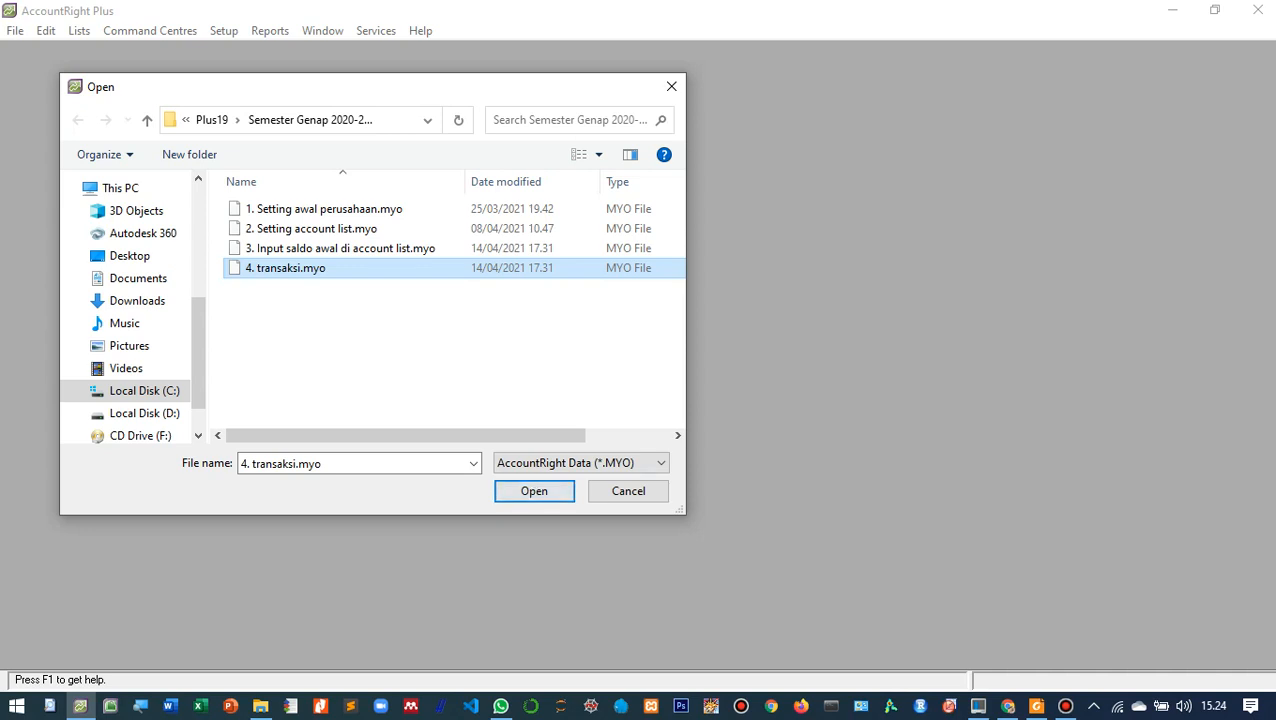
left_click(534, 491)
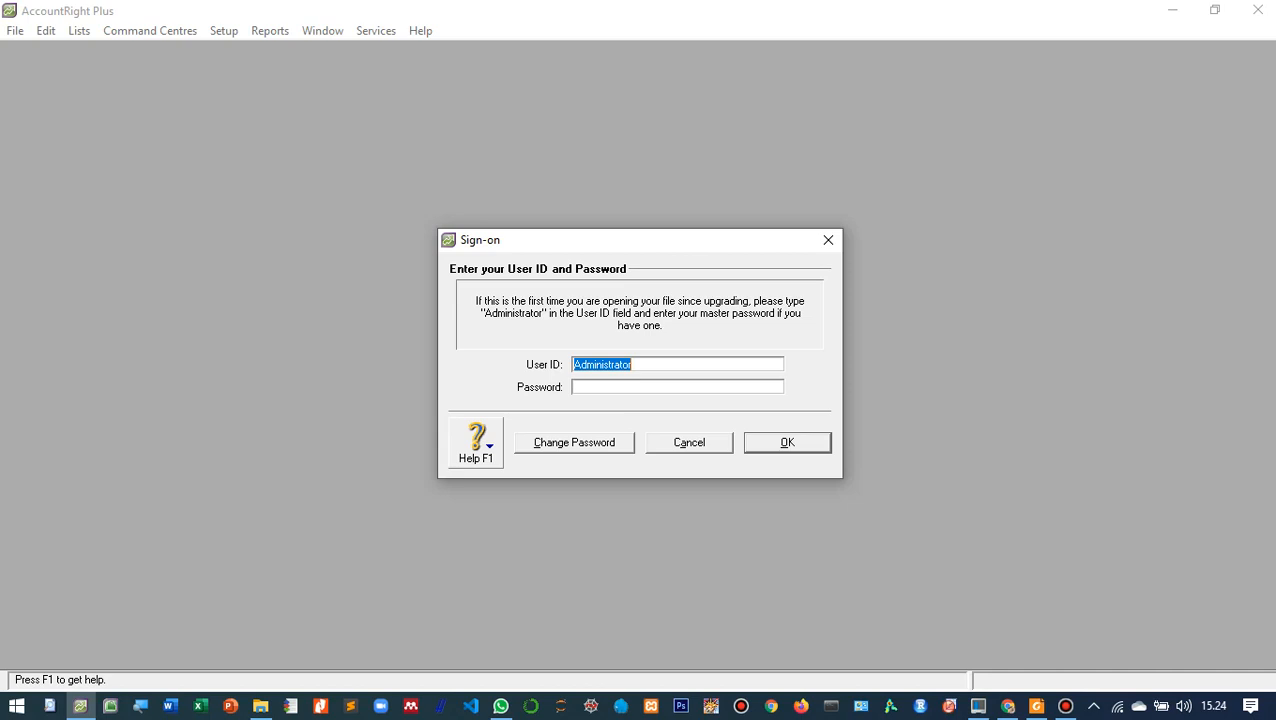
key("Return")
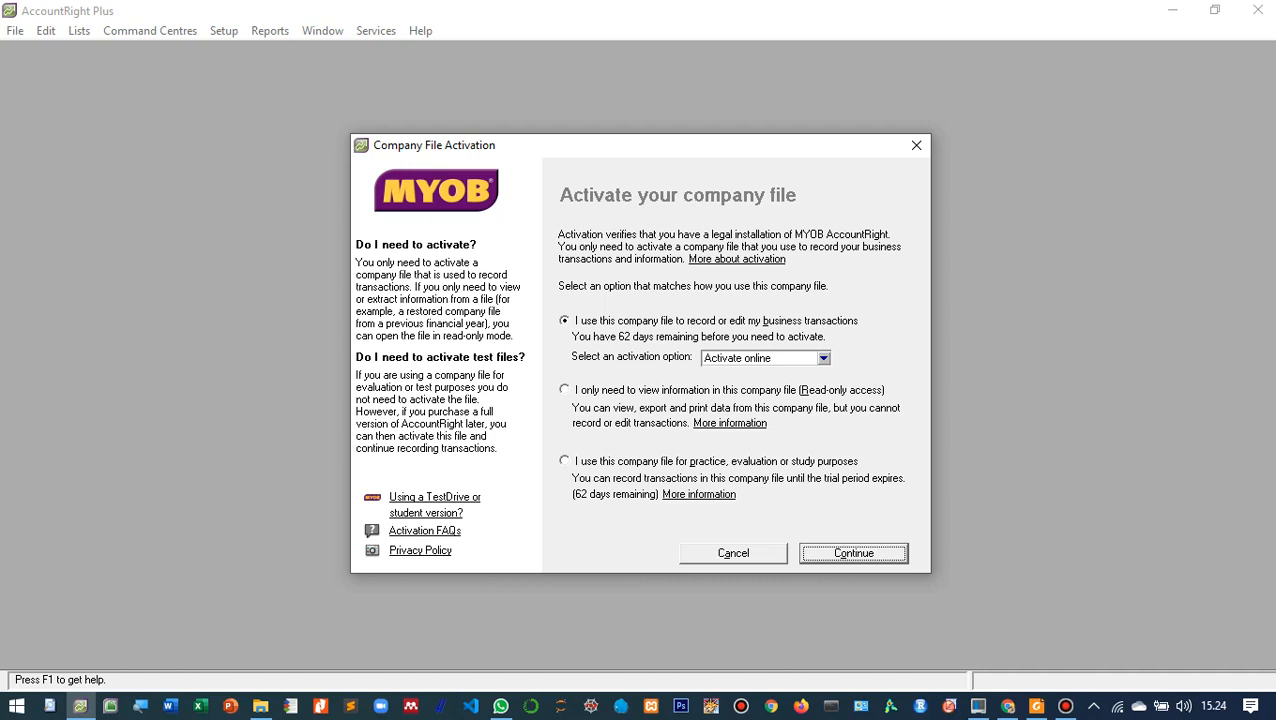
Step: Choose to use the company file for practice, evaluation or study purposes, and decline the data verification
left_click(565, 461)
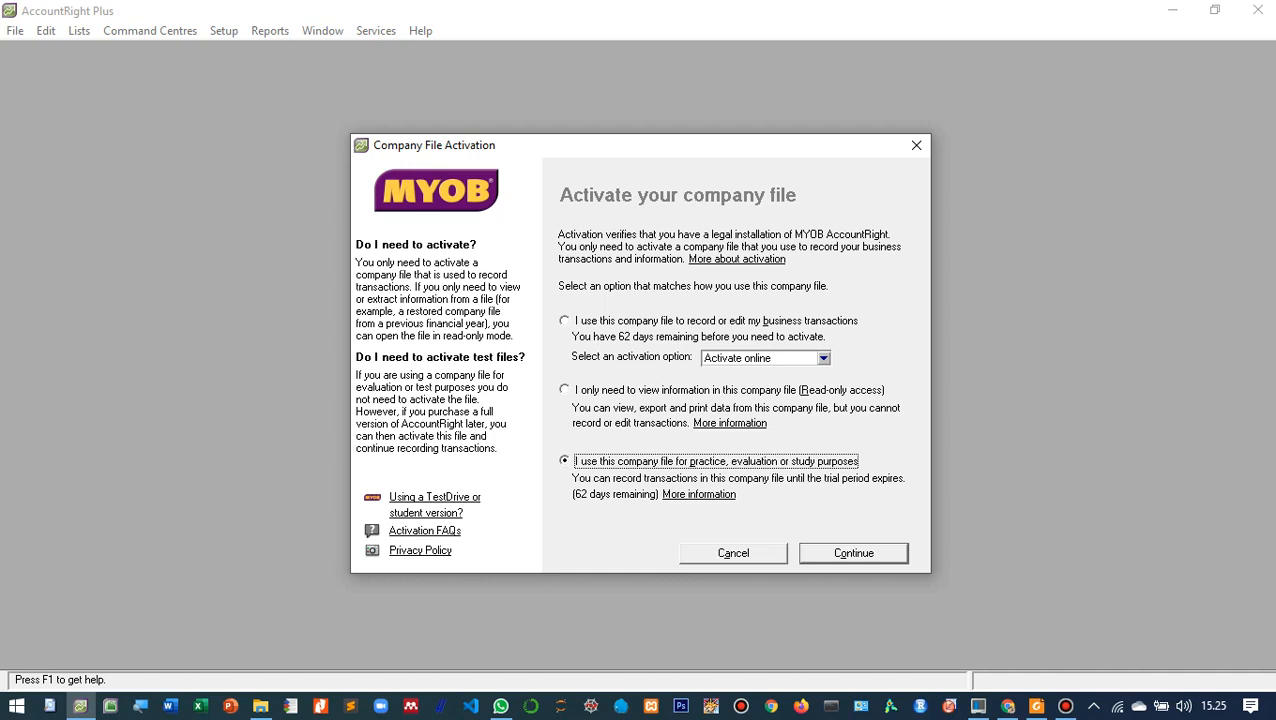
key("Return")
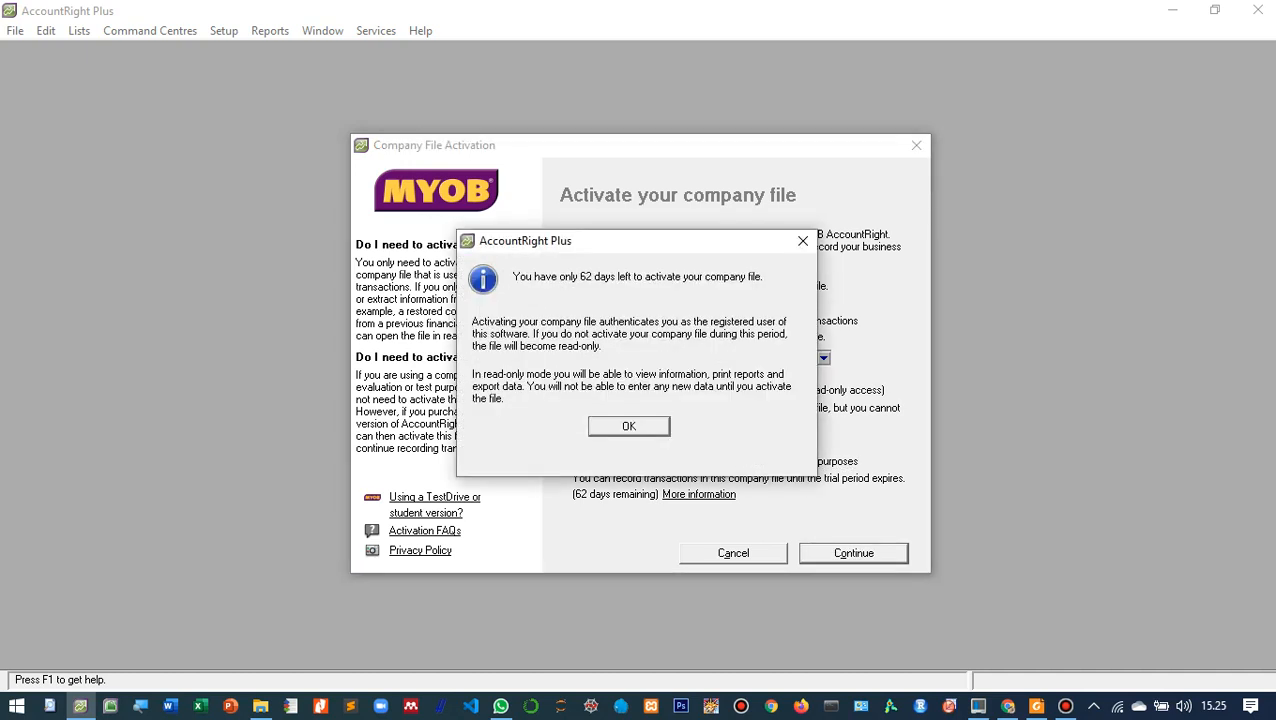
key("Return")
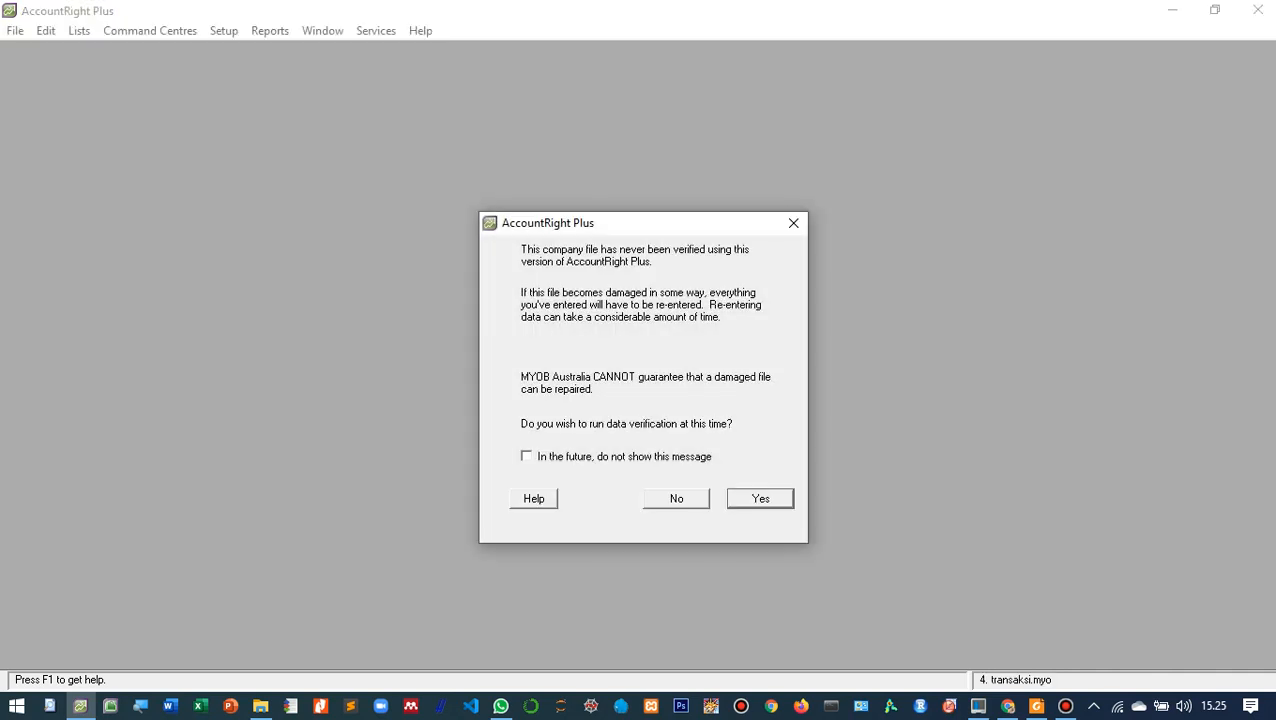
key("Left")
key("Return")
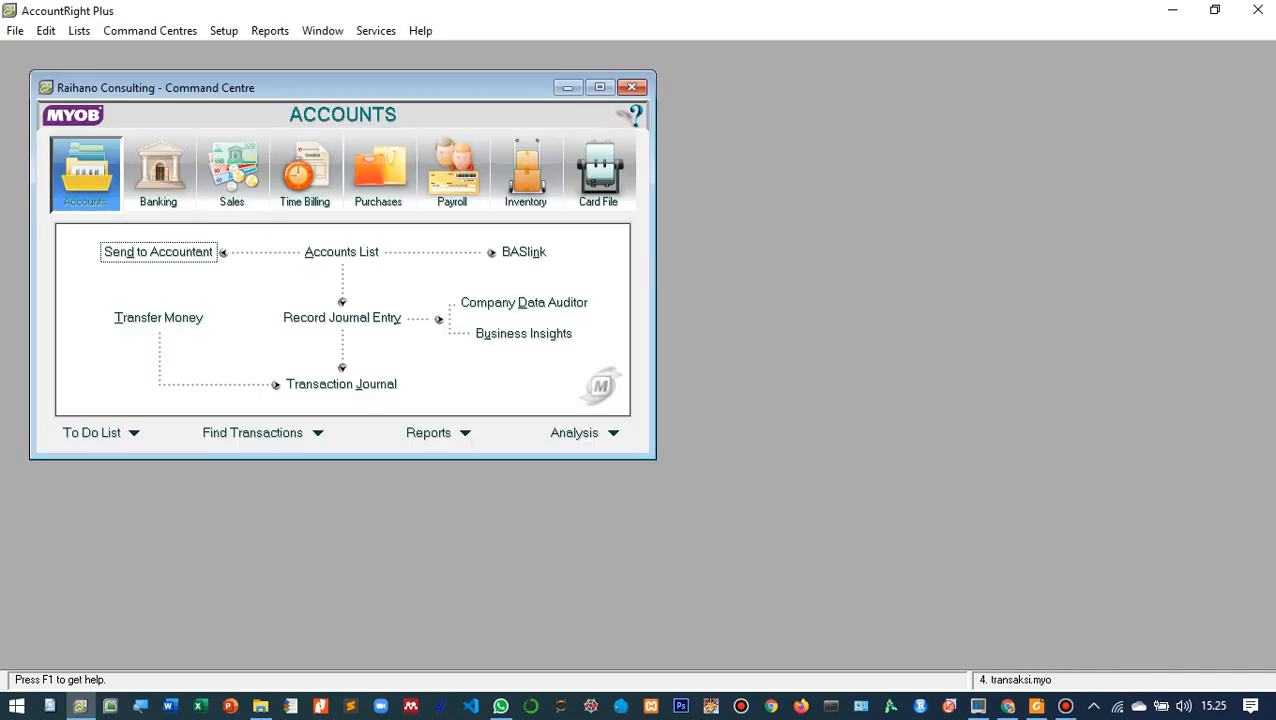
Step: Arrange the Foxit Reader PDF and the AccountRight Plus window side by side, with the January 2016 transactions readable beside the Command Centre
left_click(599, 87)
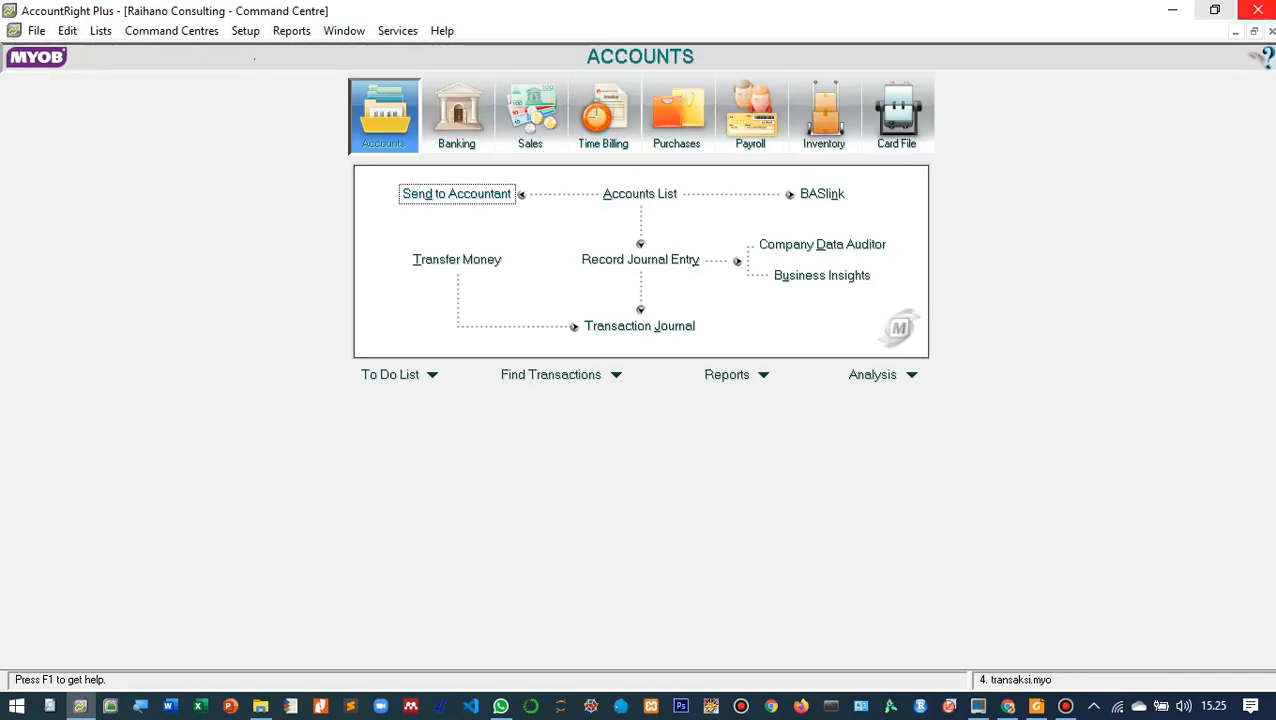
left_click(1214, 9)
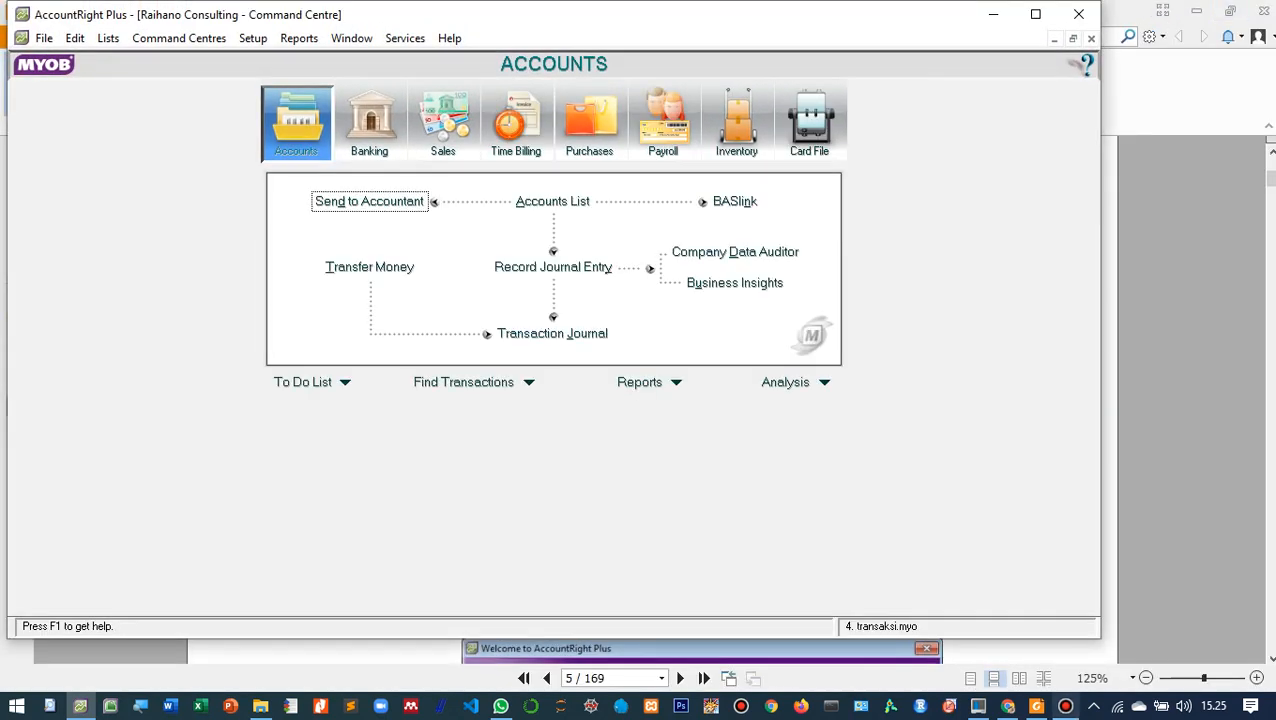
left_click(1036, 706)
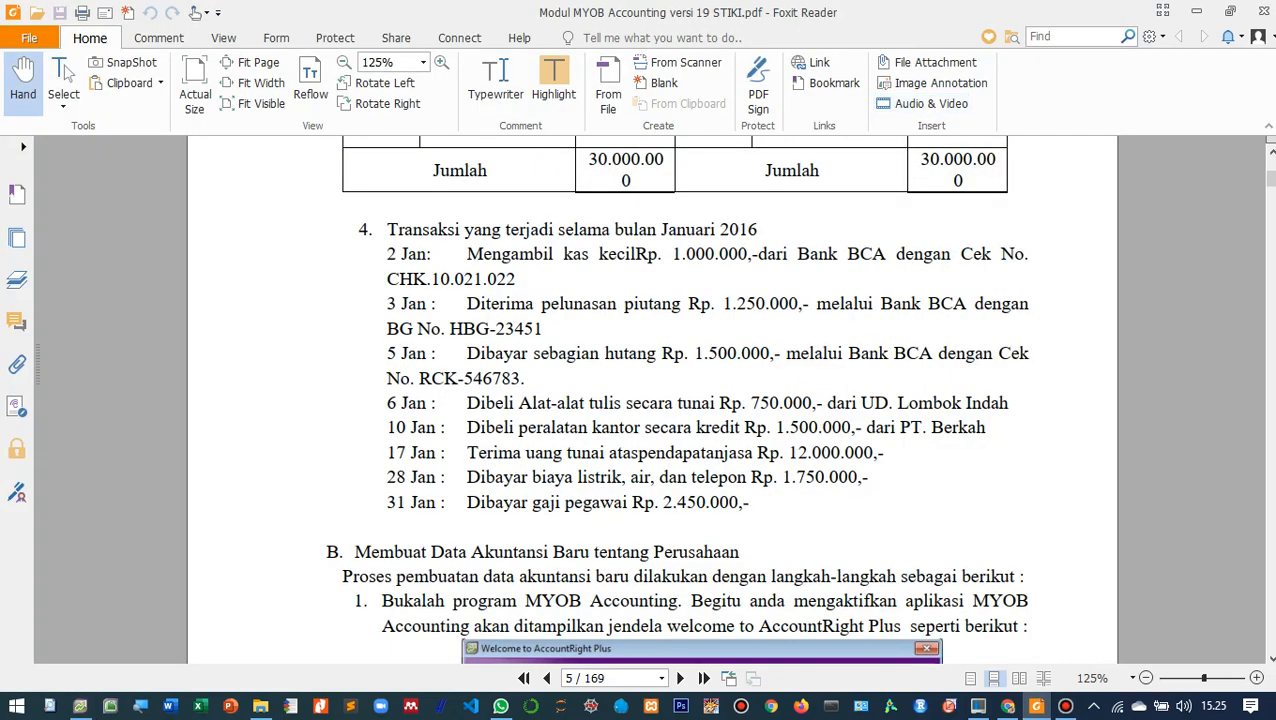
left_click(1230, 11)
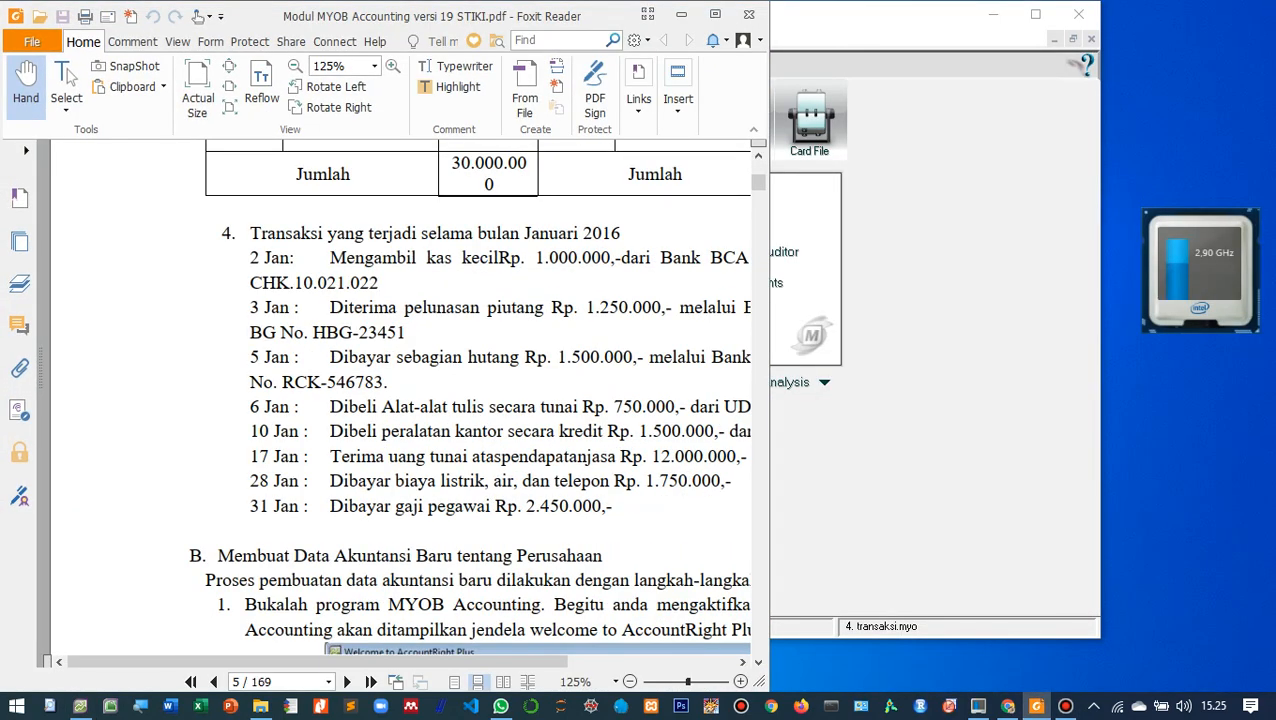
left_click_drag(846, 25, 1038, 28)
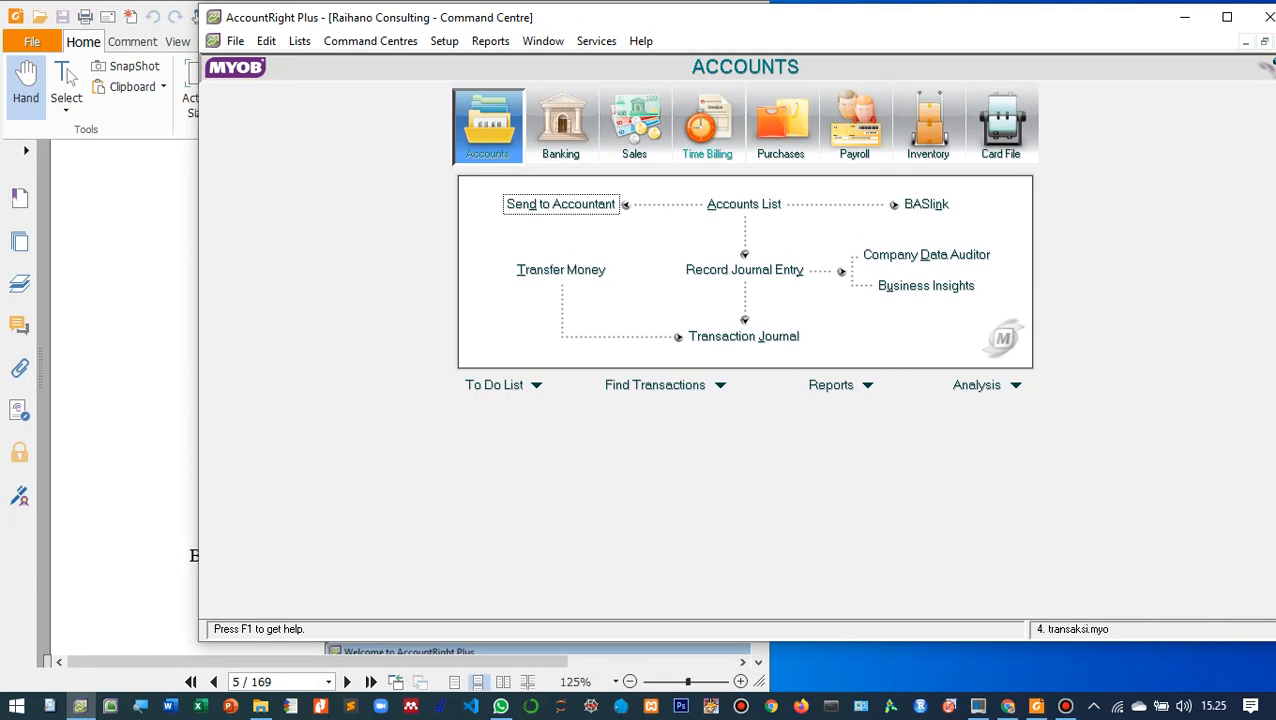
left_click_drag(199, 309, 704, 333)
left_click(740, 352)
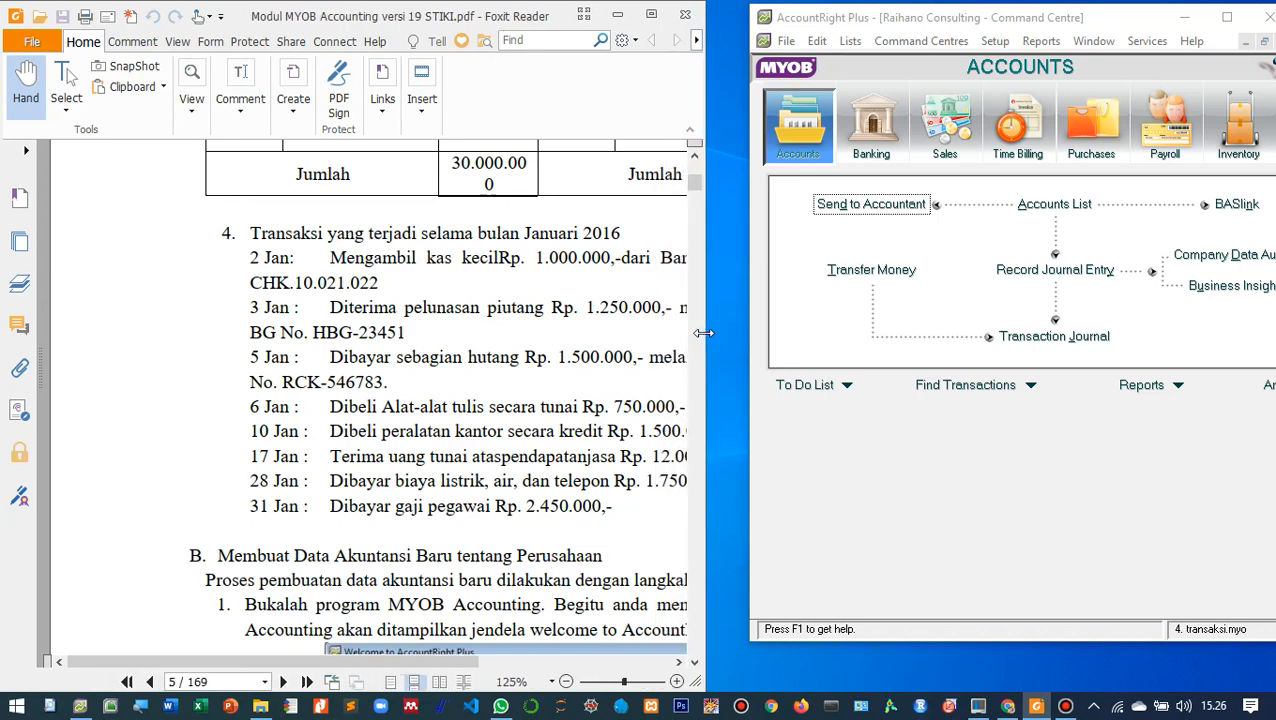
left_click_drag(750, 441, 707, 445)
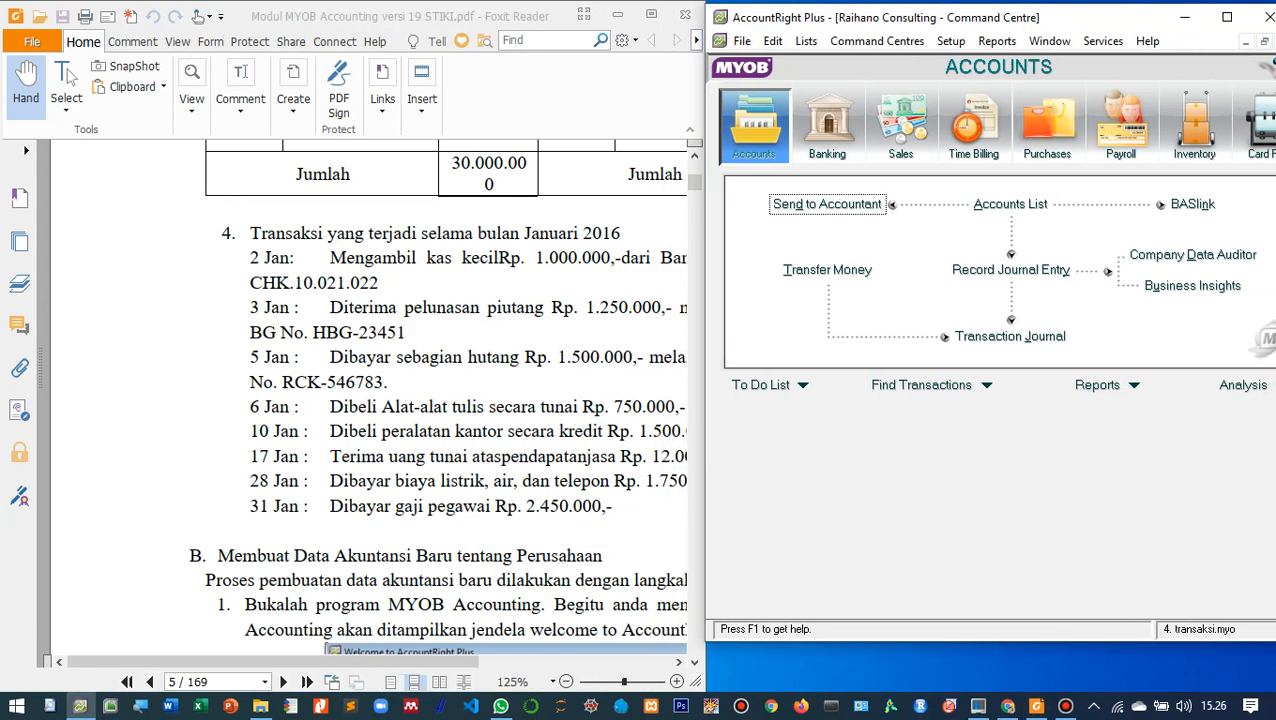
left_click_drag(888, 641, 884, 681)
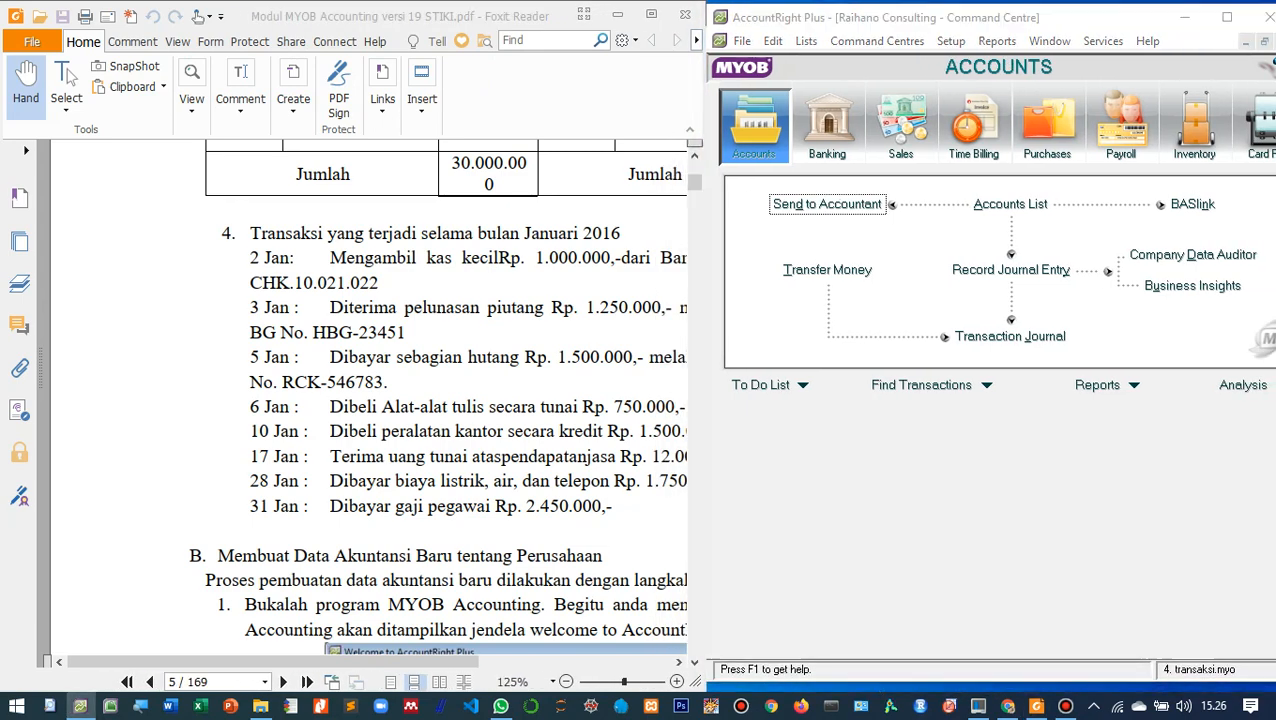
scroll(368, 400, "down", 4, "ctrl")
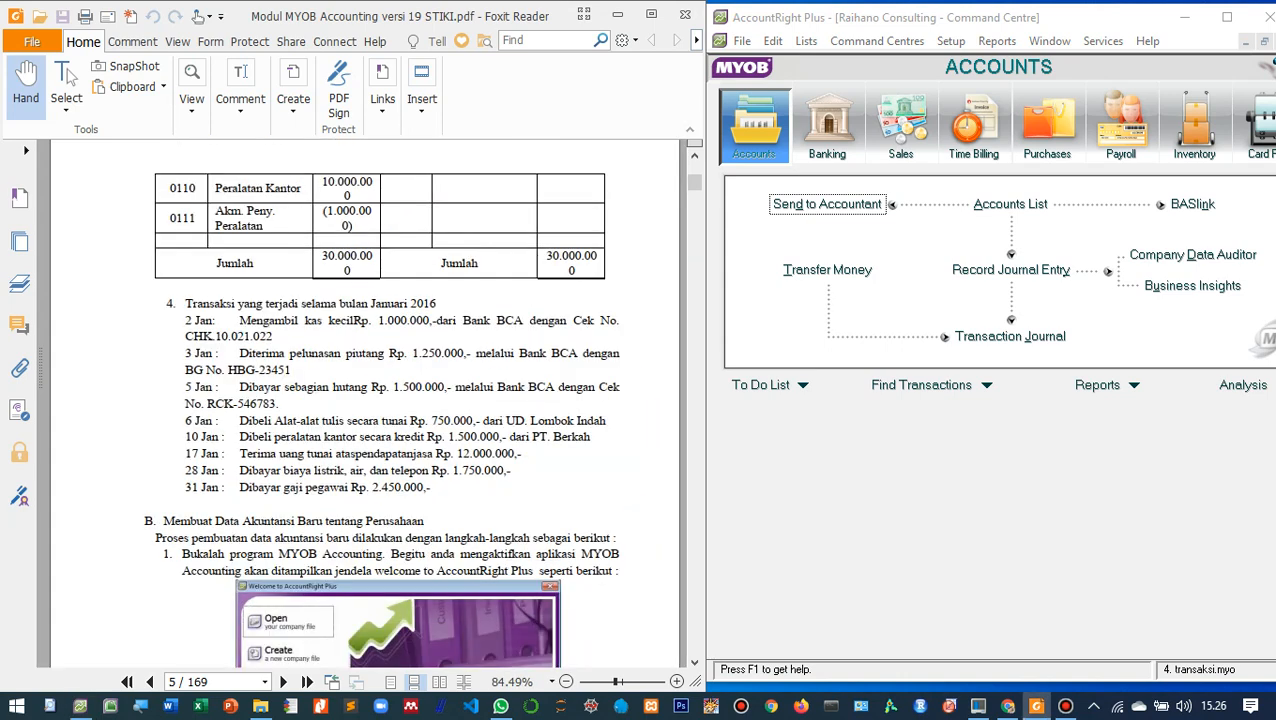
scroll(526, 445, "up", 2, "ctrl")
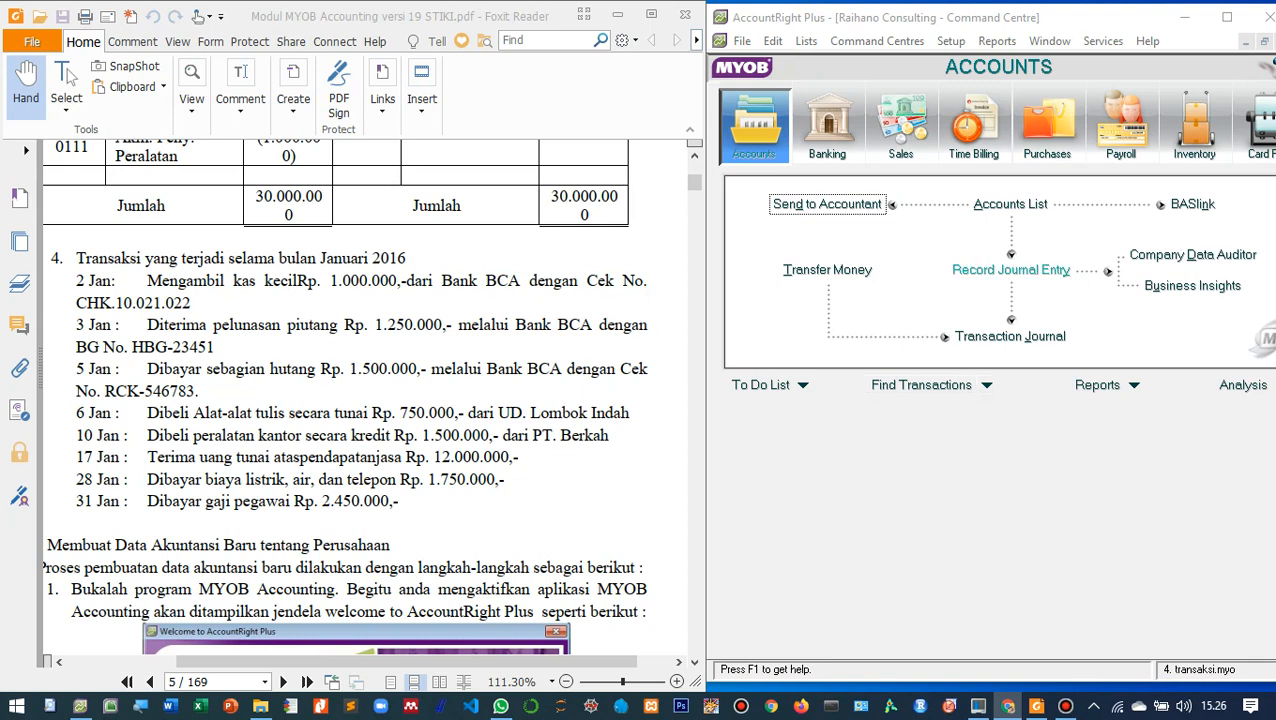
Step: Start a general journal entry dated 02/01/2016 with the memo "Pengisian Kas Kecil"
left_click(1010, 270)
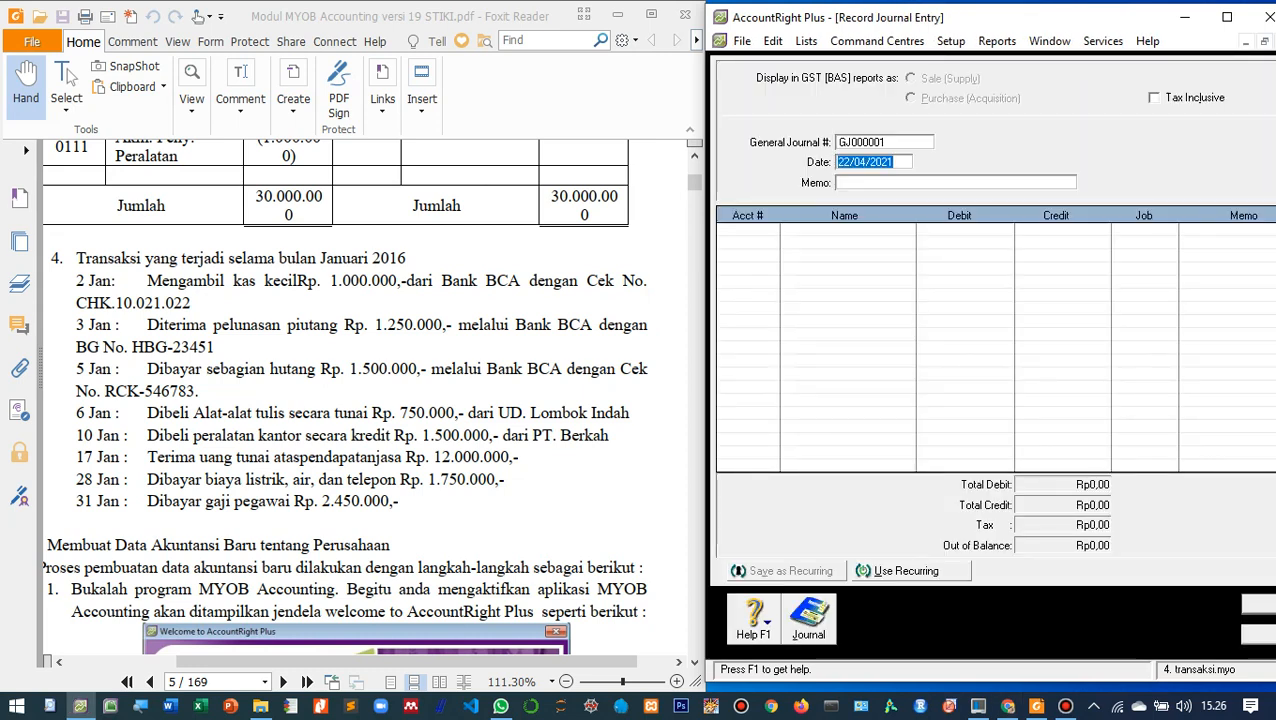
left_click(871, 162)
left_click_drag(847, 162, 837, 162)
type("02")
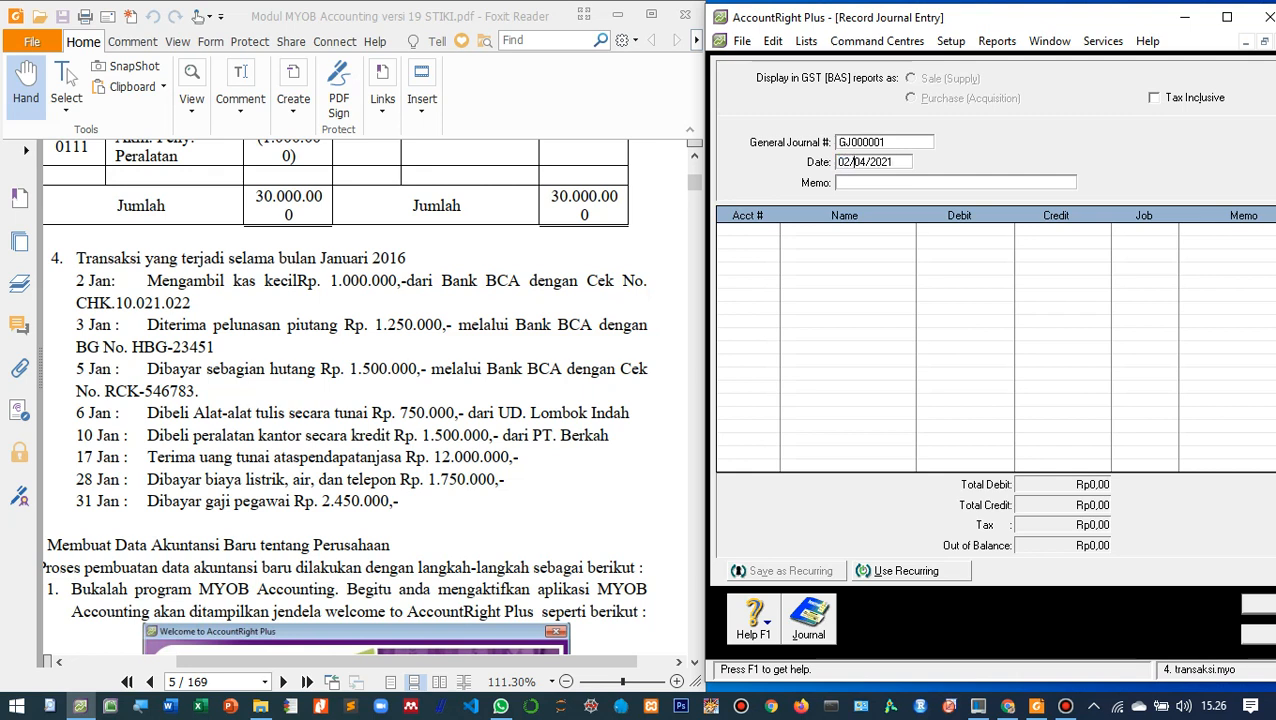
key("Right")
key("Right")
key("Right")
key("BackSpace")
type("1")
key("Right")
key("Right")
key("Right")
key("Right")
key("Right")
key("BackSpace")
key("BackSpace")
type("16")
key("Tab")
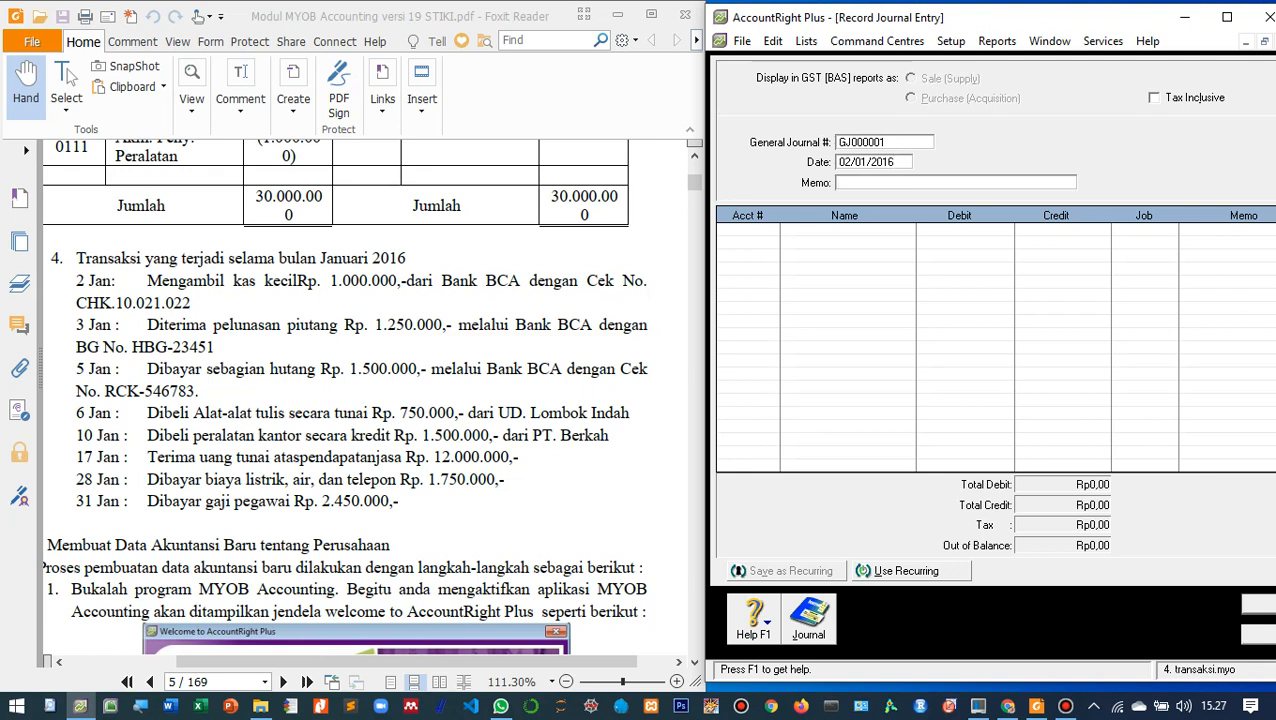
type("Pengisian Kas Kecil")
key("Tab")
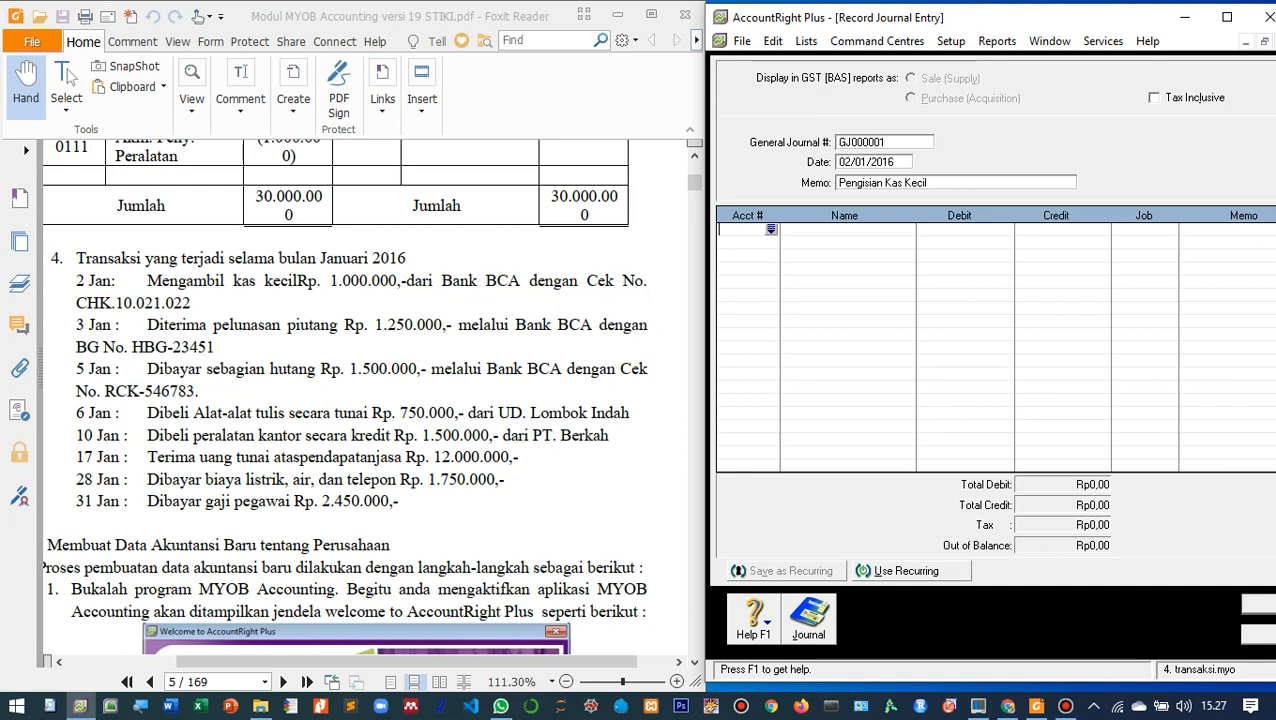
Step: Debit account 1-0100 Kas with Rp1.000.000 on the first line of the journal entry
key("Return")
key("Return")
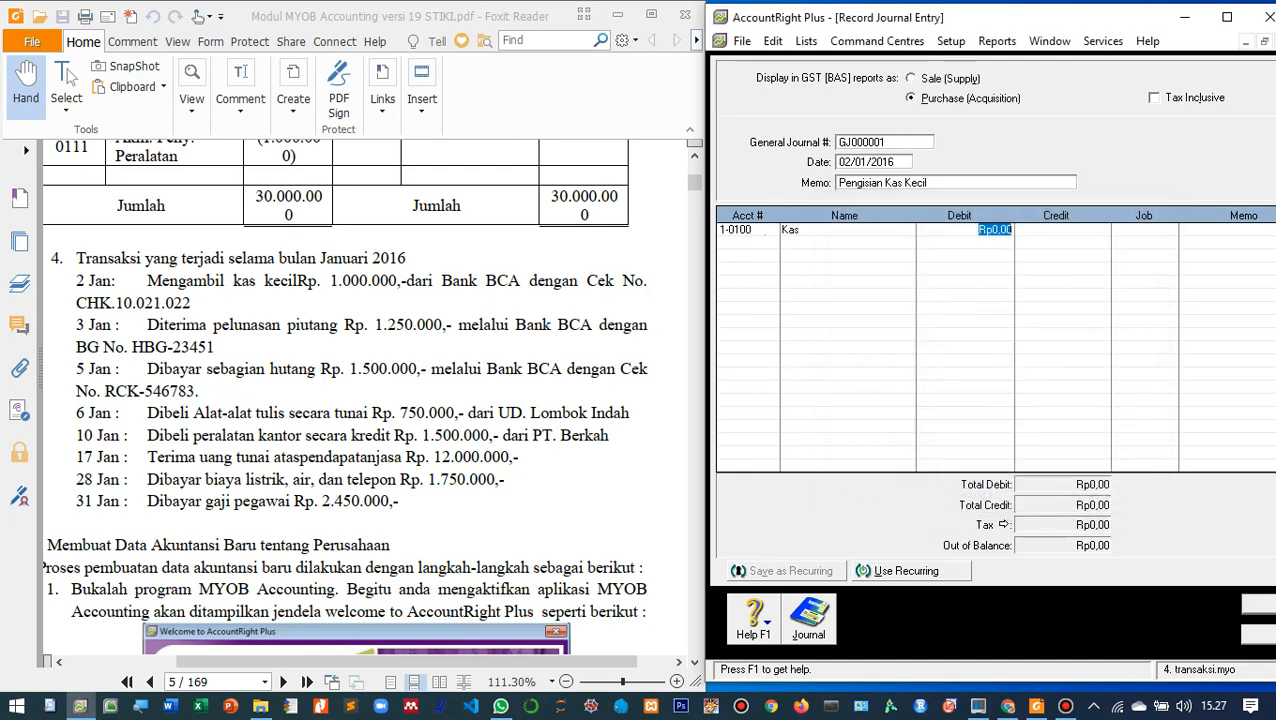
type("1000000")
key("Tab")
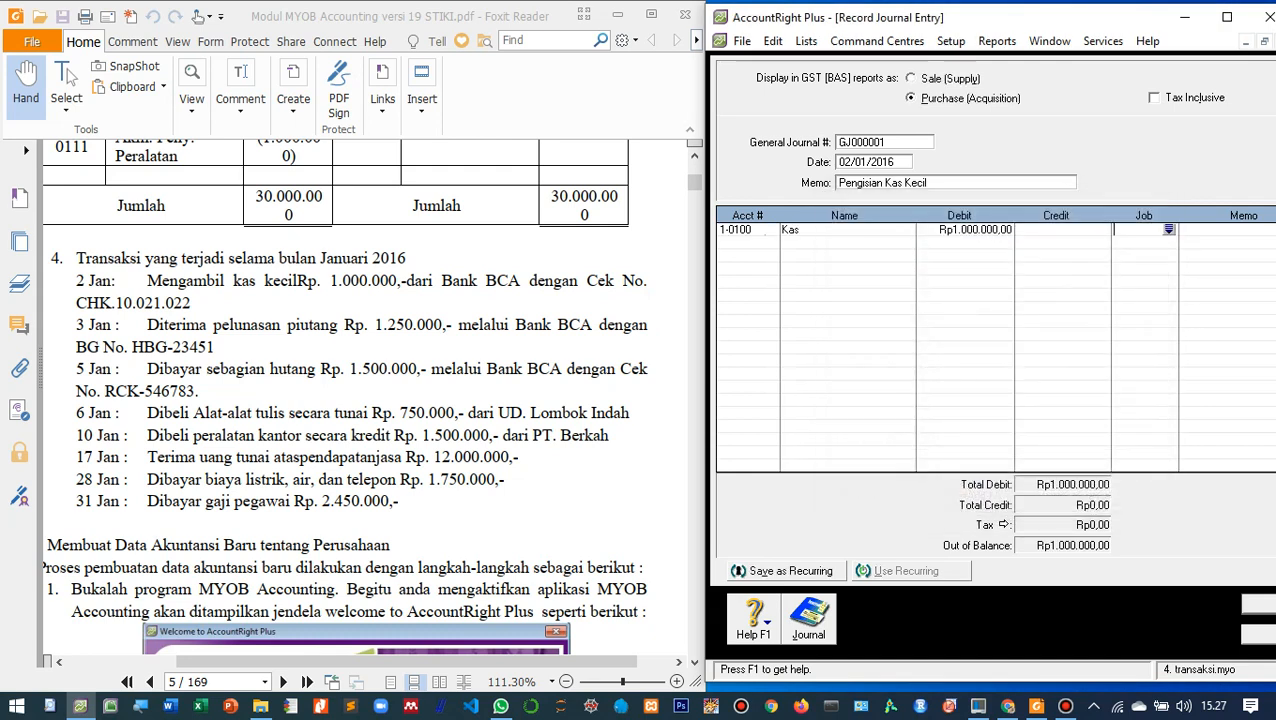
key("Tab")
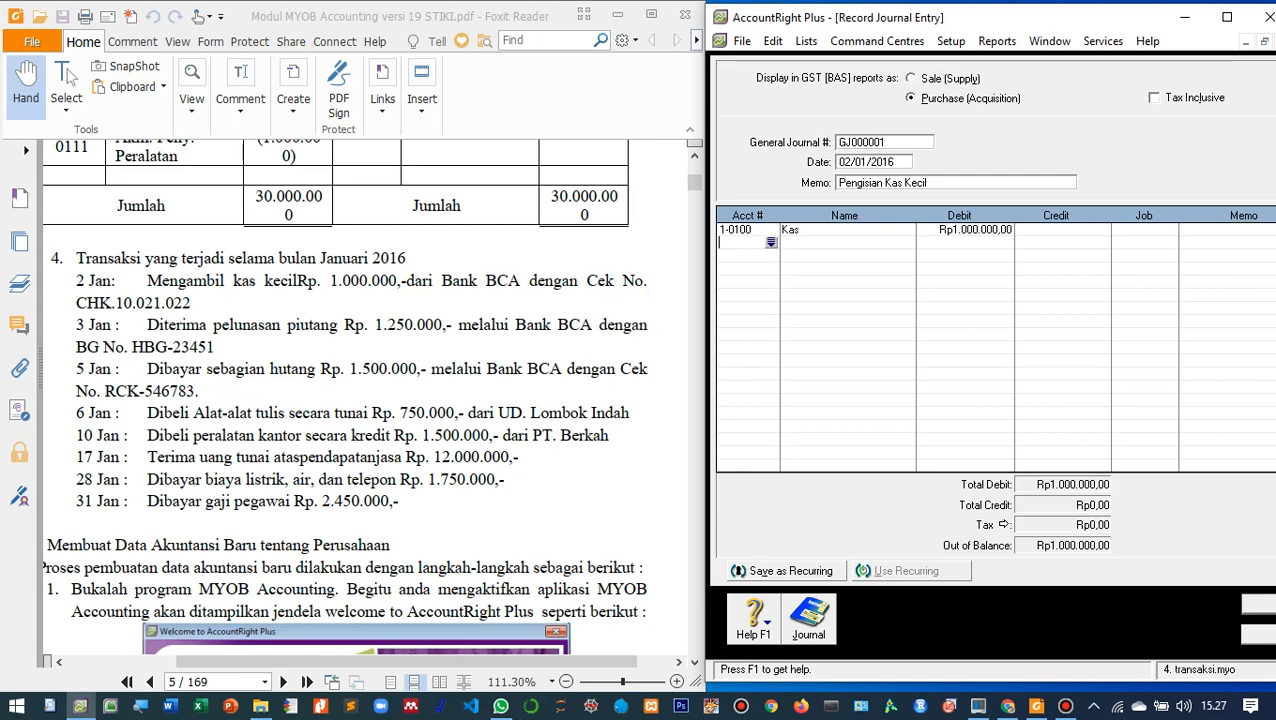
Step: Credit account 1-0101 Bank BCA with Rp1.000.000 on the second line and record the journal entry
key("Tab")
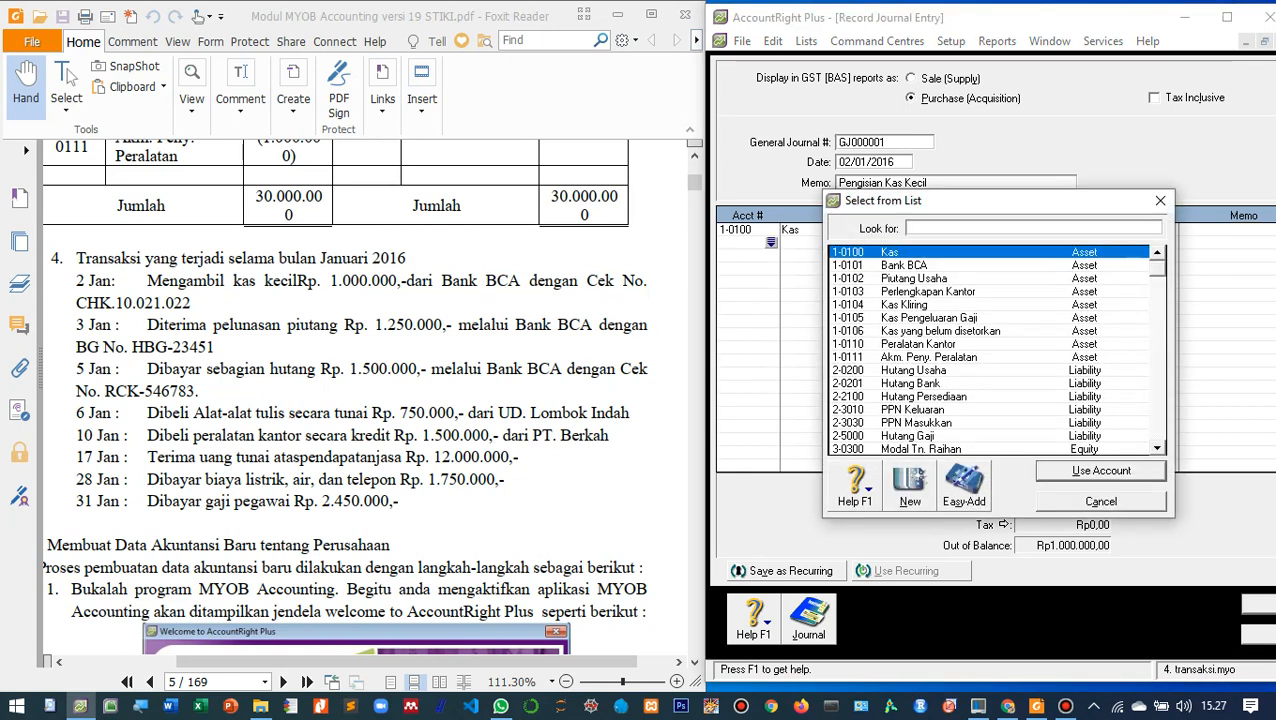
type("1-0101")
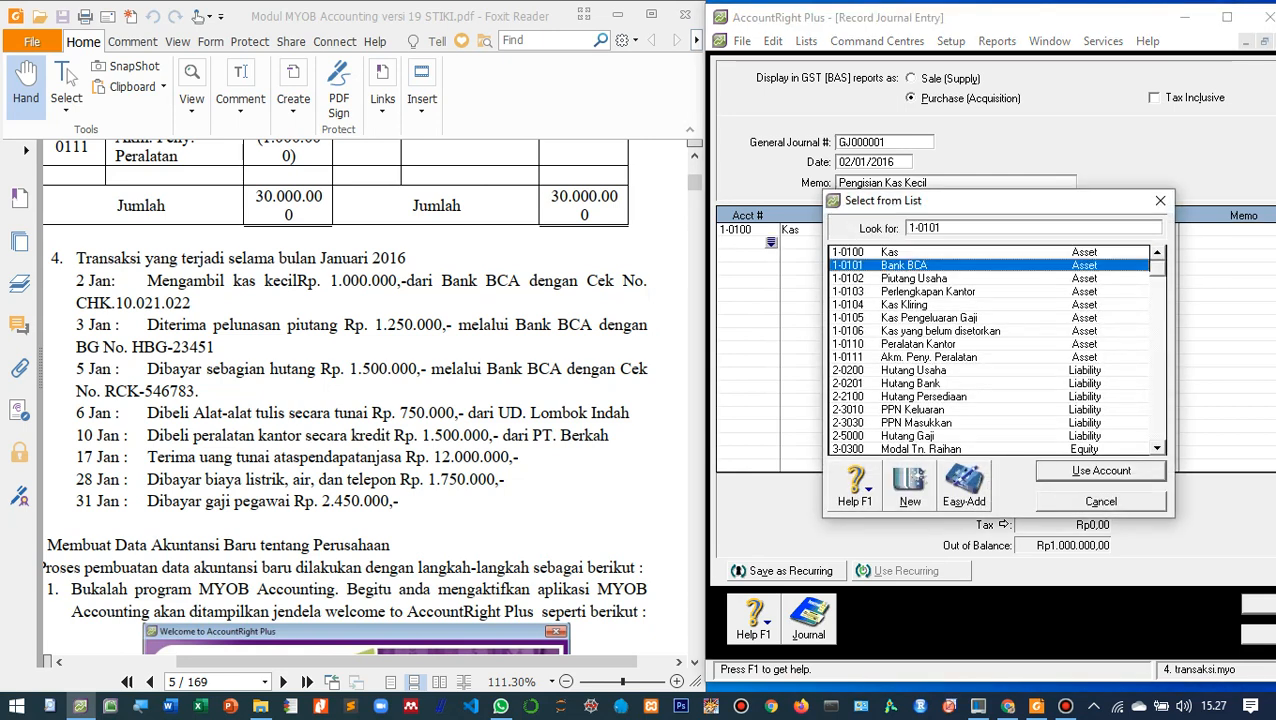
key("Return")
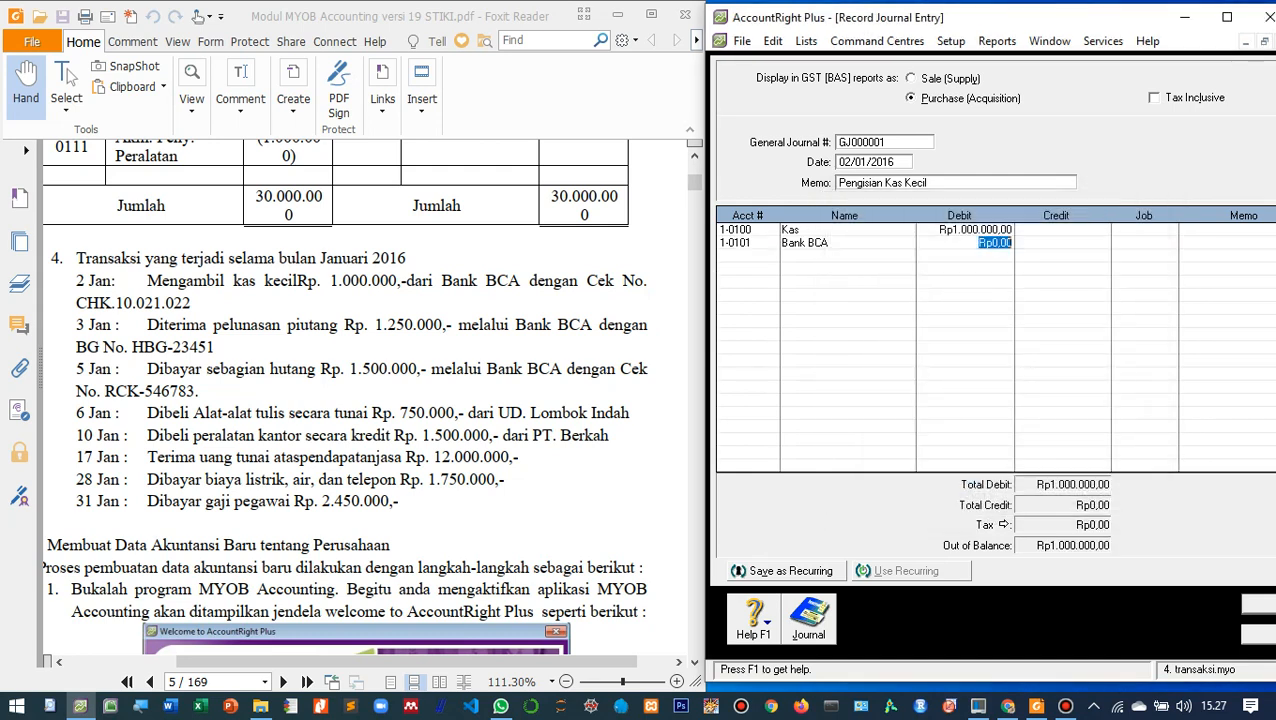
key("Tab")
key("Tab")
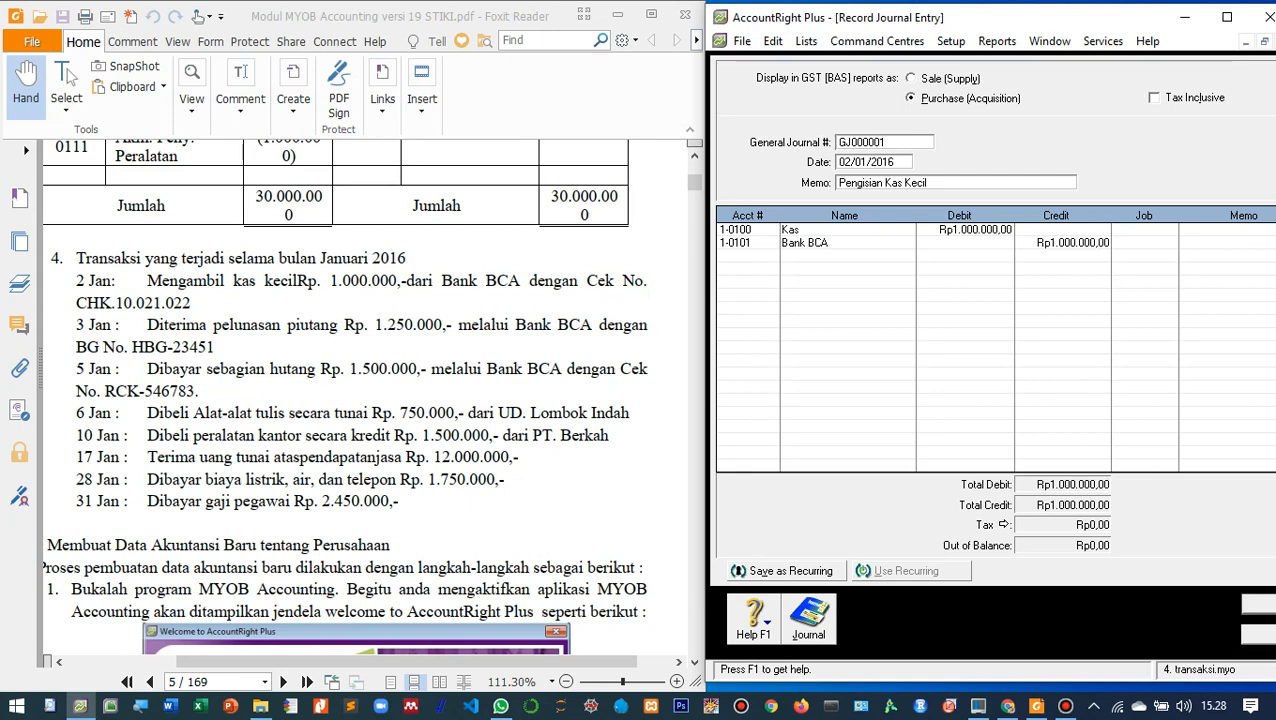
left_click(1259, 604)
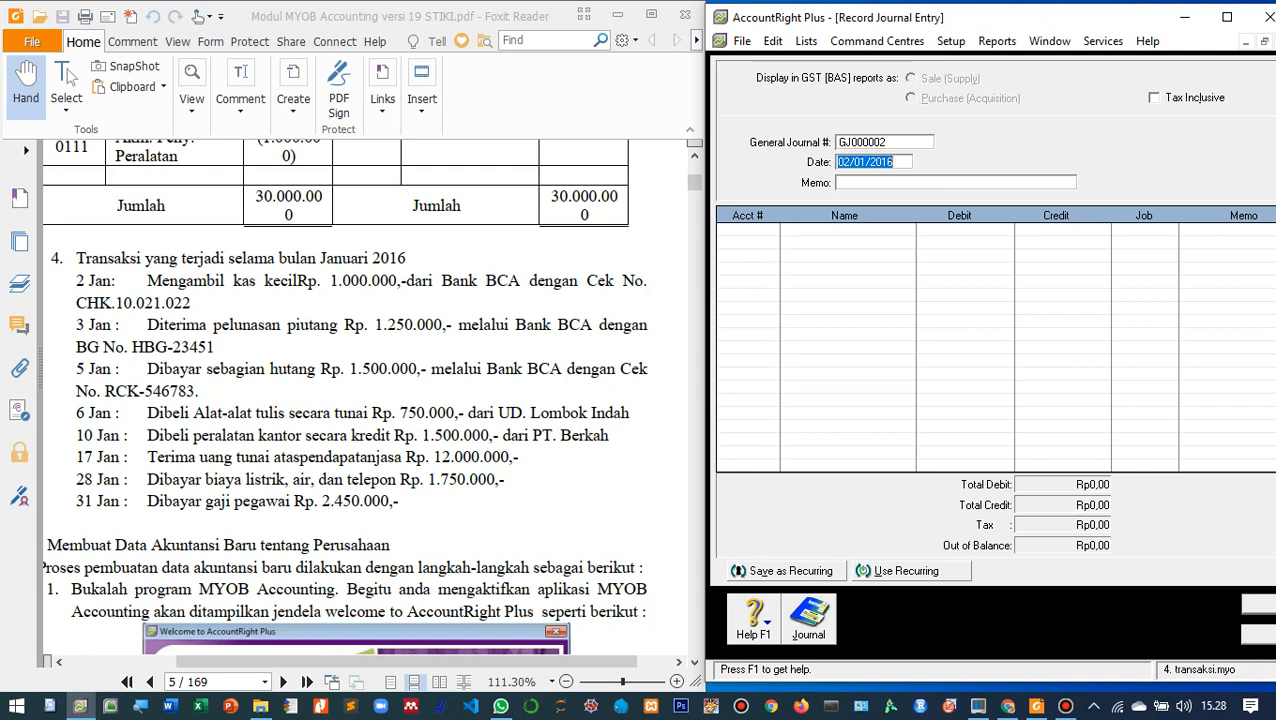
Step: Date the new journal entry 03/01/2016 and give it the memo "Pelunasan Piutang"
key("Left")
key("Right")
key("Right")
key("BackSpace")
type("3")
key("Tab")
type("Pelunas")
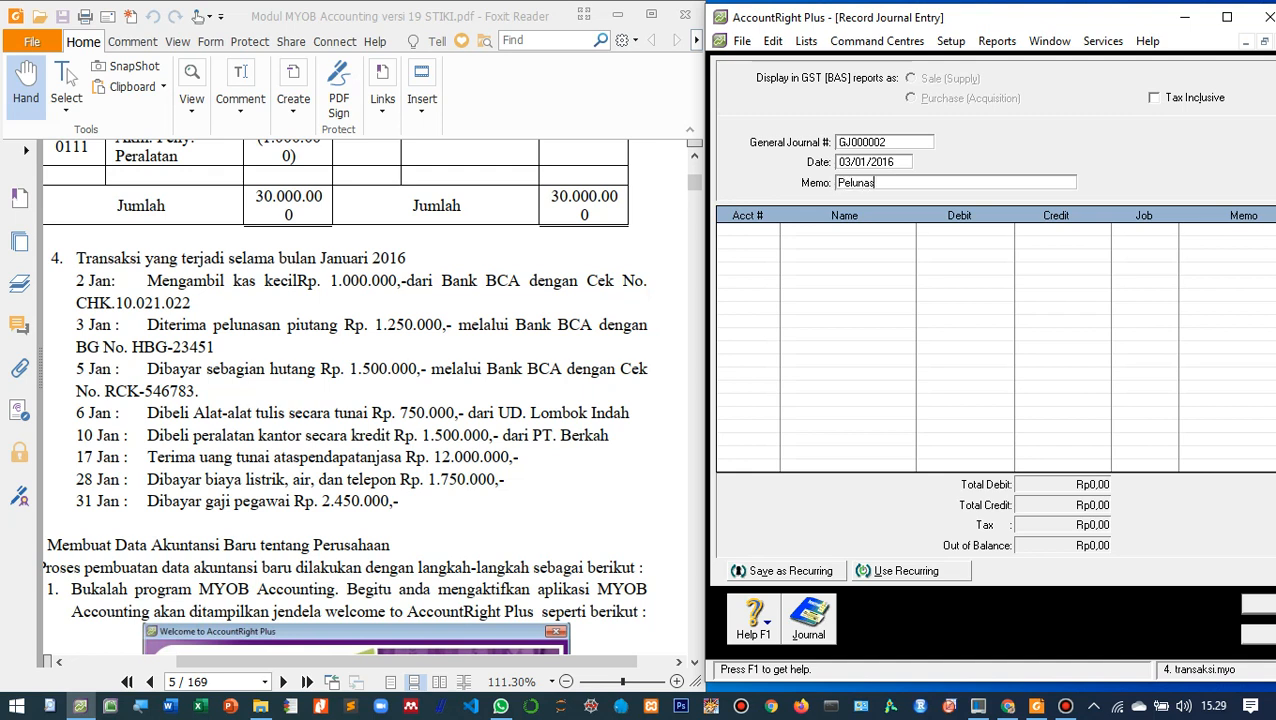
type("an Piutang")
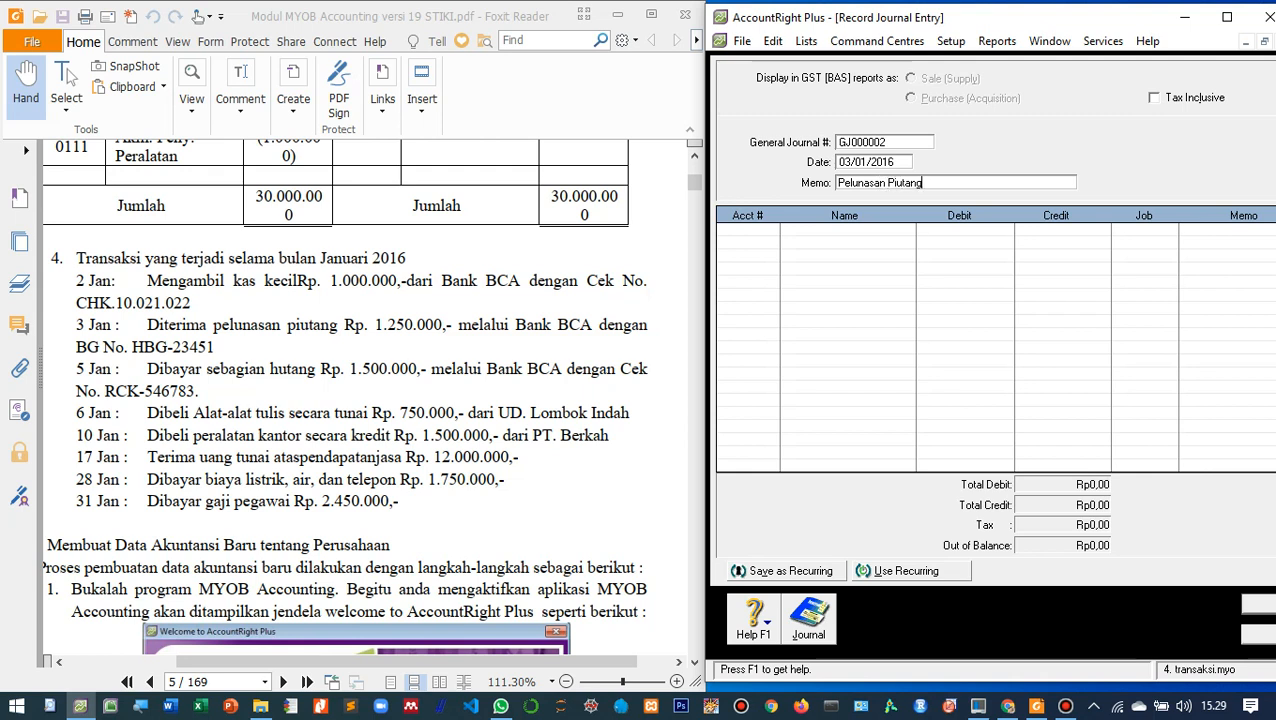
Step: Debit account 1-0101 Bank BCA with Rp1.250.000 on the first line of the journal entry
key("Tab")
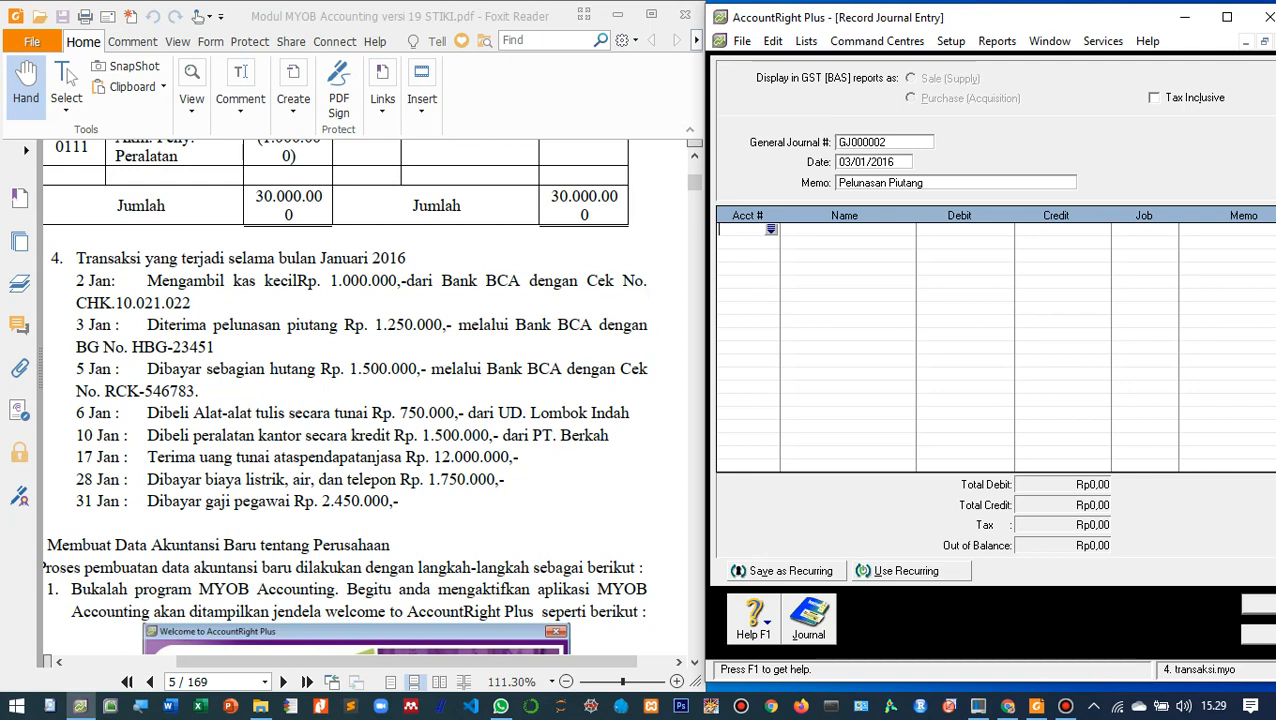
key("Tab")
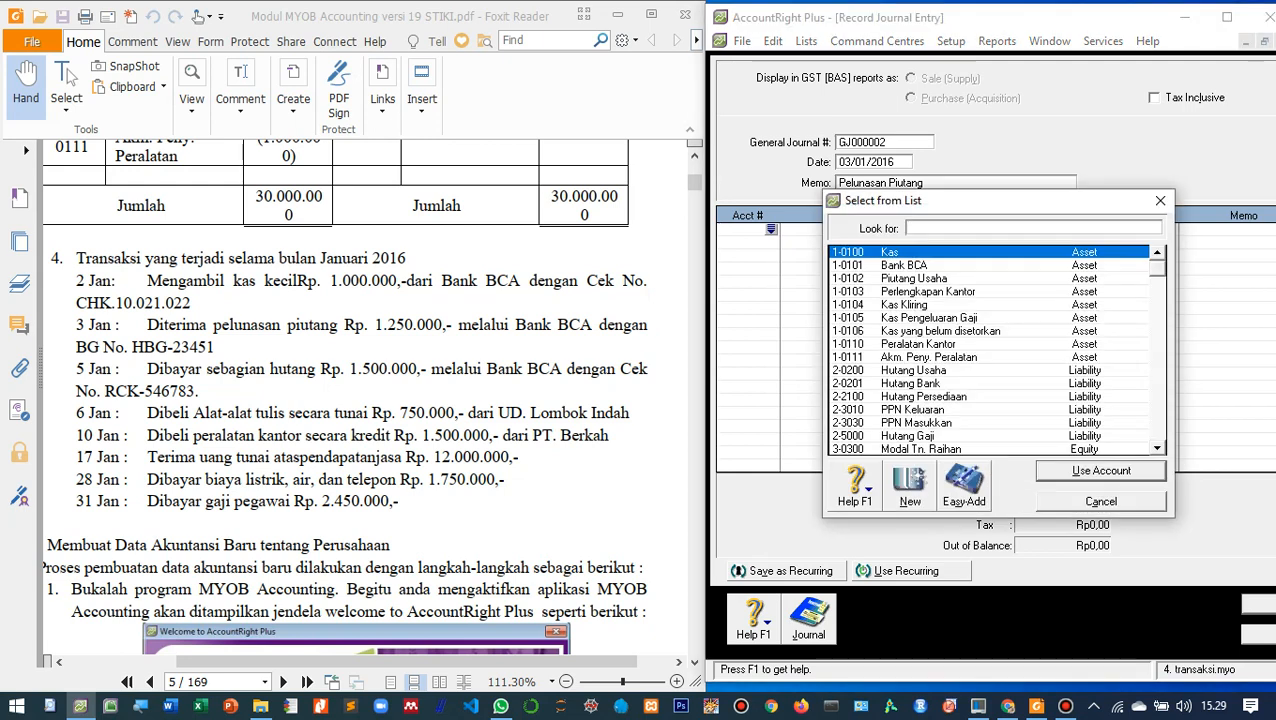
key("Down")
key("Return")
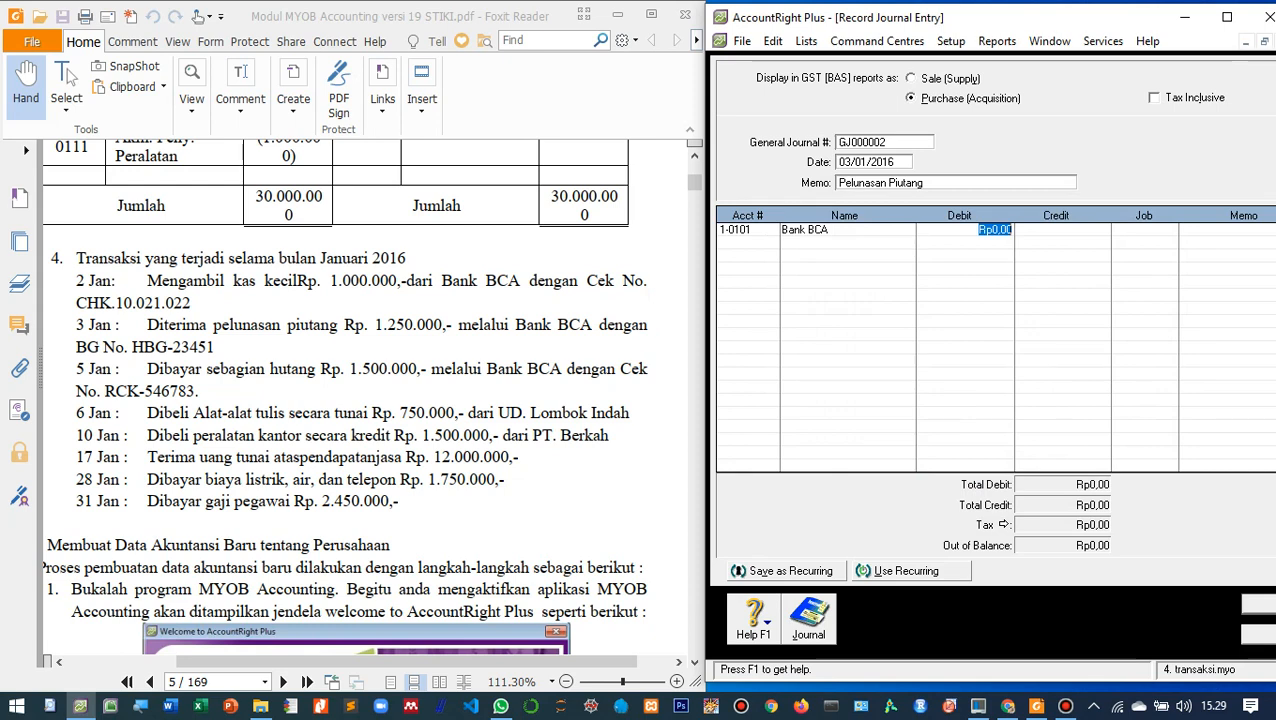
type("1.25")
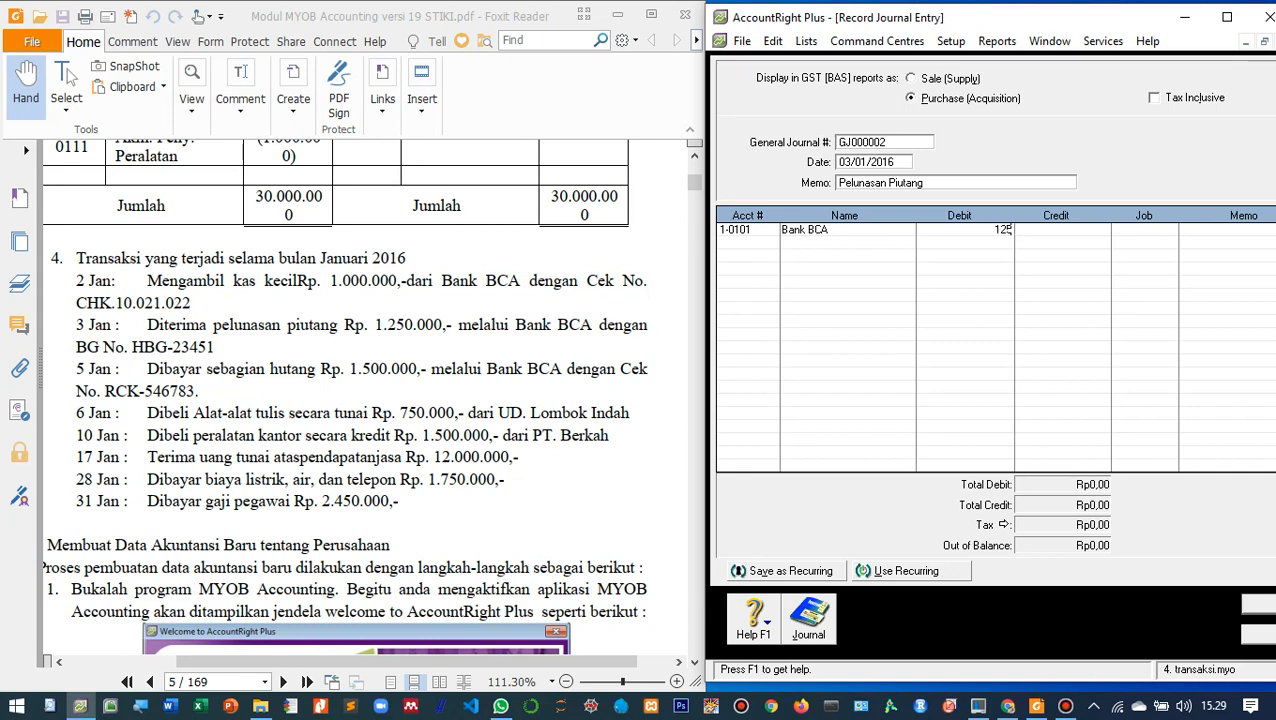
type("0.000")
key("Tab")
key("Tab")
key("Tab")
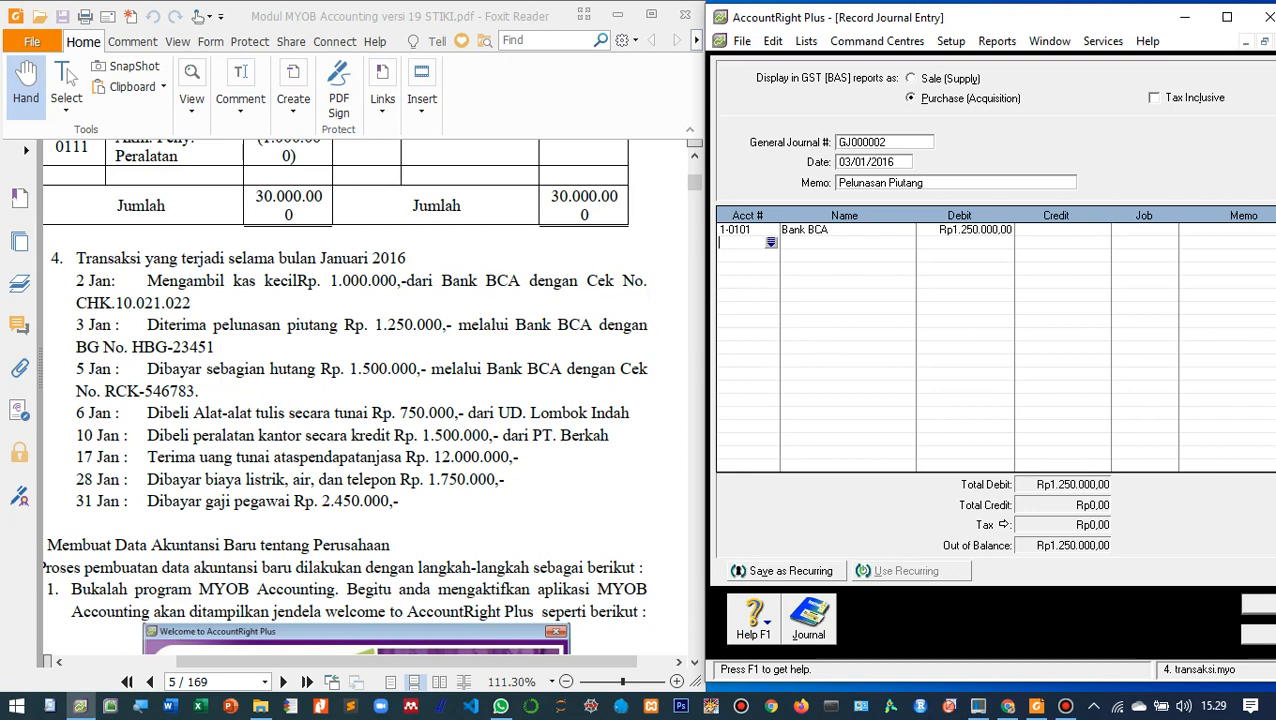
Step: Credit account 1-0102 Piutang Usaha with Rp1.250.000 on the second line and record the journal entry
key("Return")
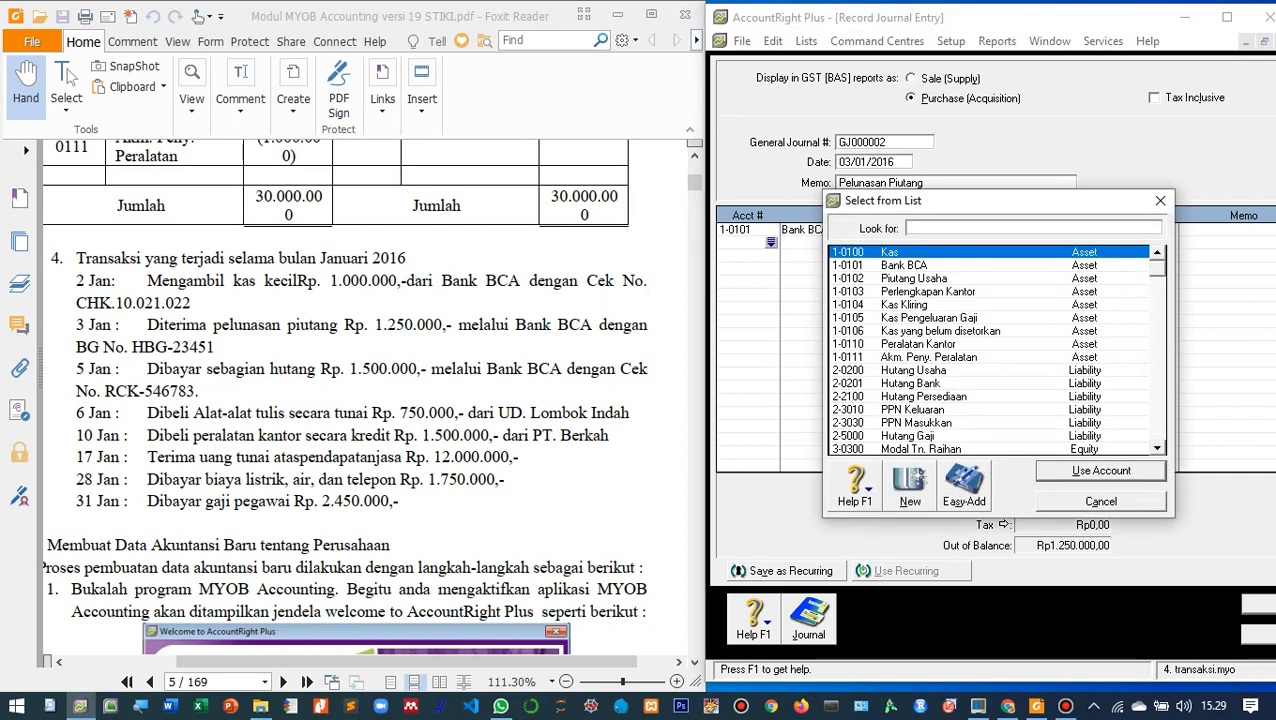
double_click(914, 279)
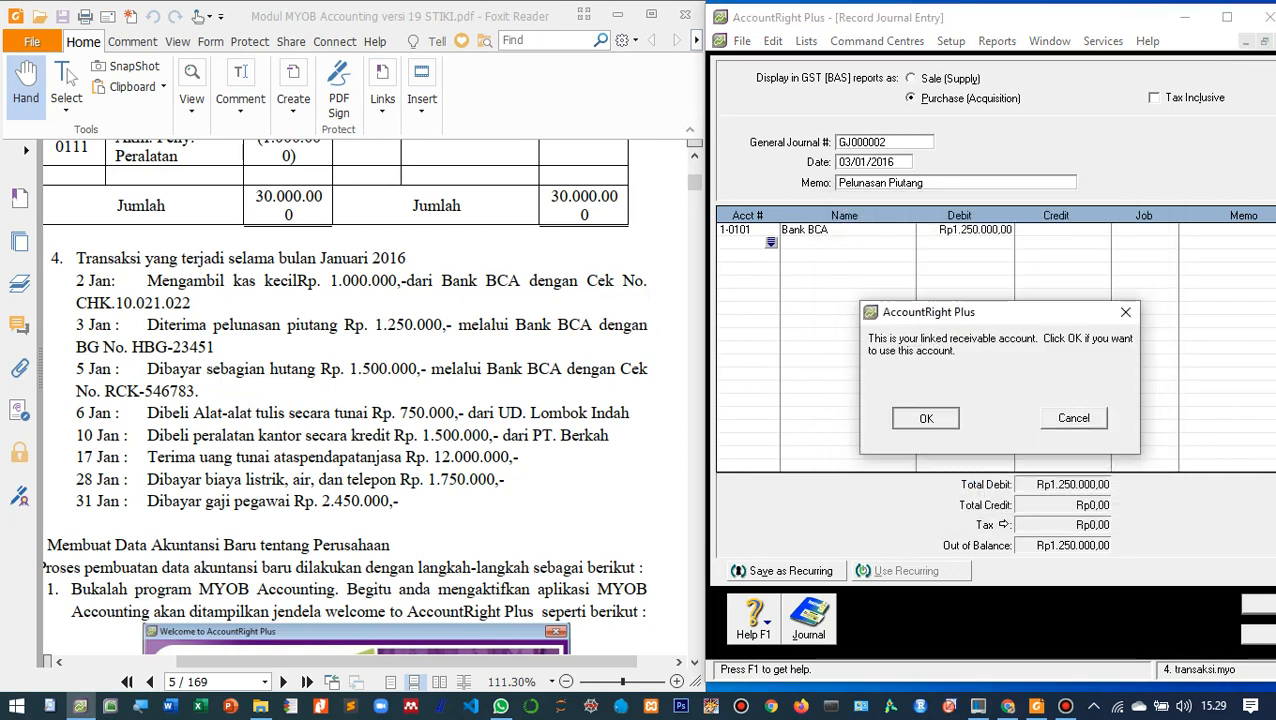
key("Return")
key("Tab")
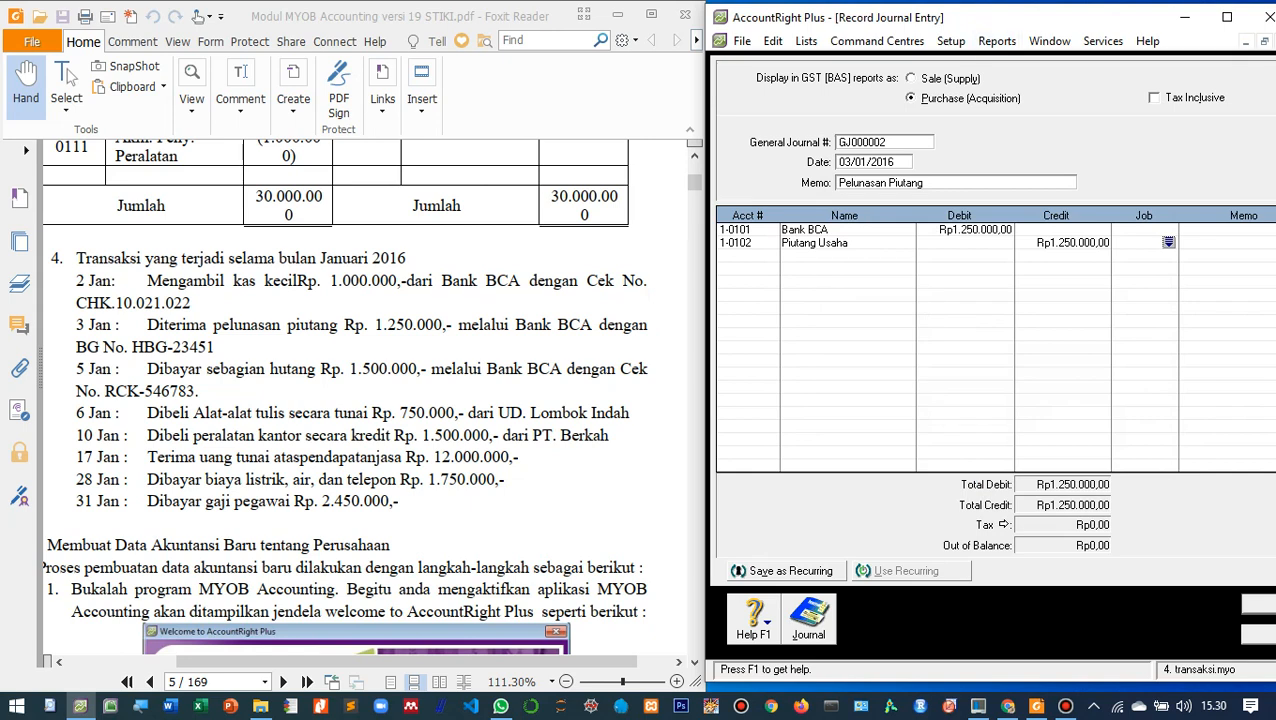
left_click_drag(983, 18, 863, 15)
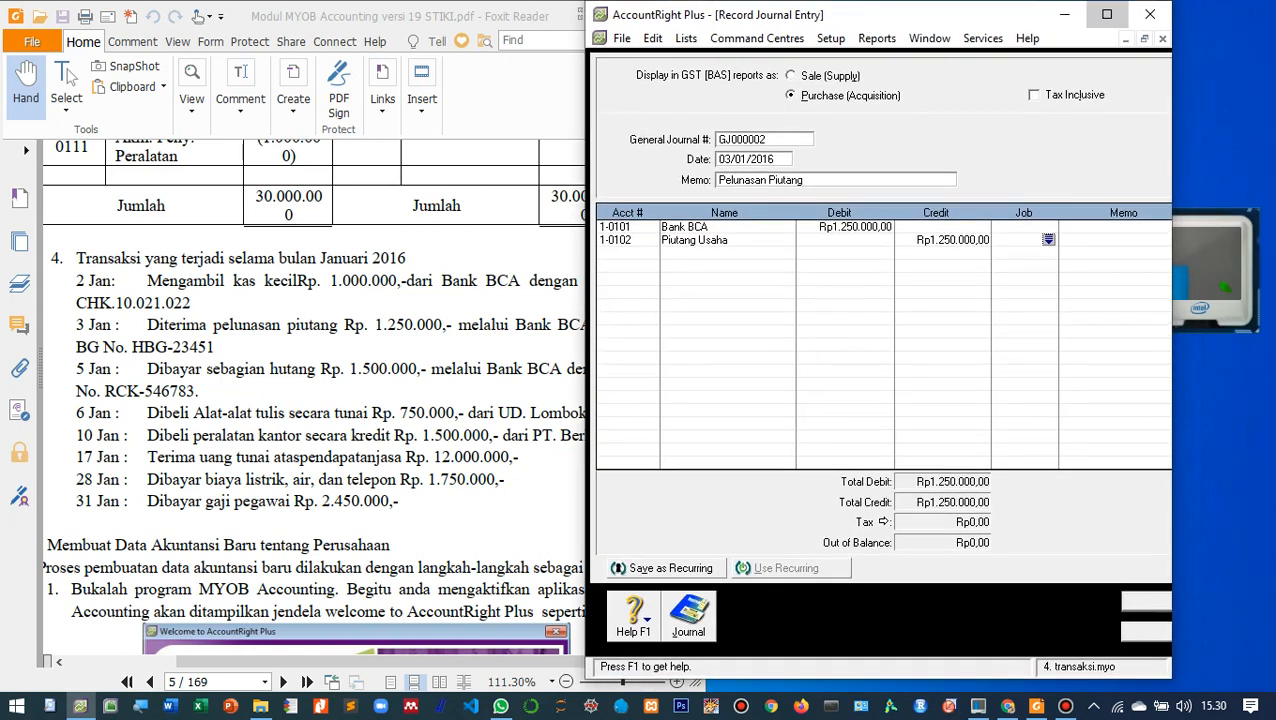
left_click(1107, 14)
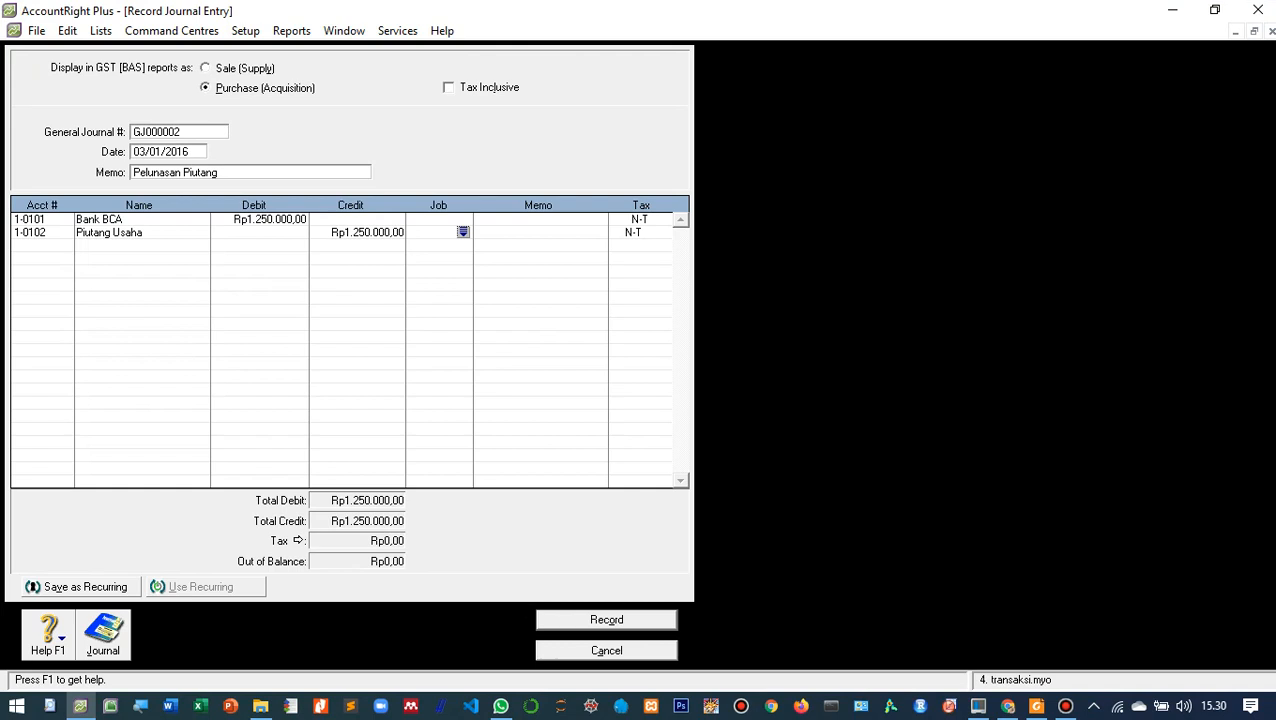
key("Return")
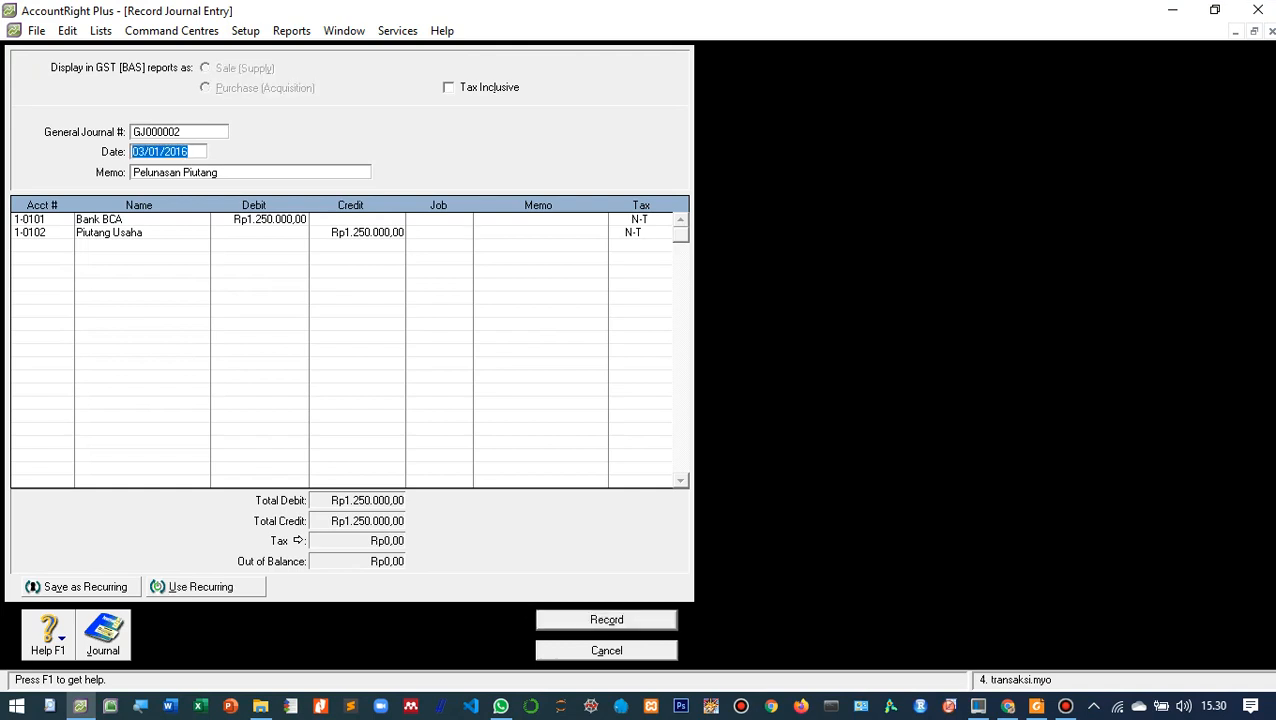
Step: Bring the PDF's transaction list back into view beside the journal window and date the new entry 05/01/2016
left_click(1214, 9)
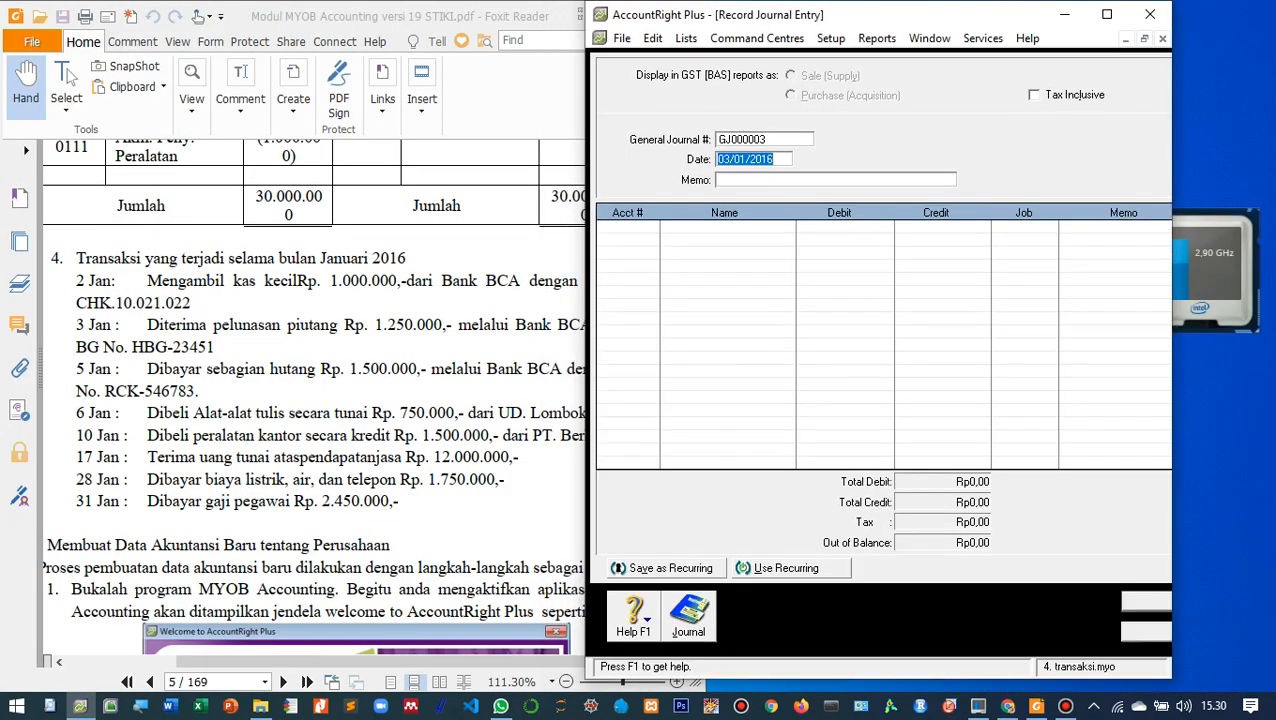
left_click(729, 159)
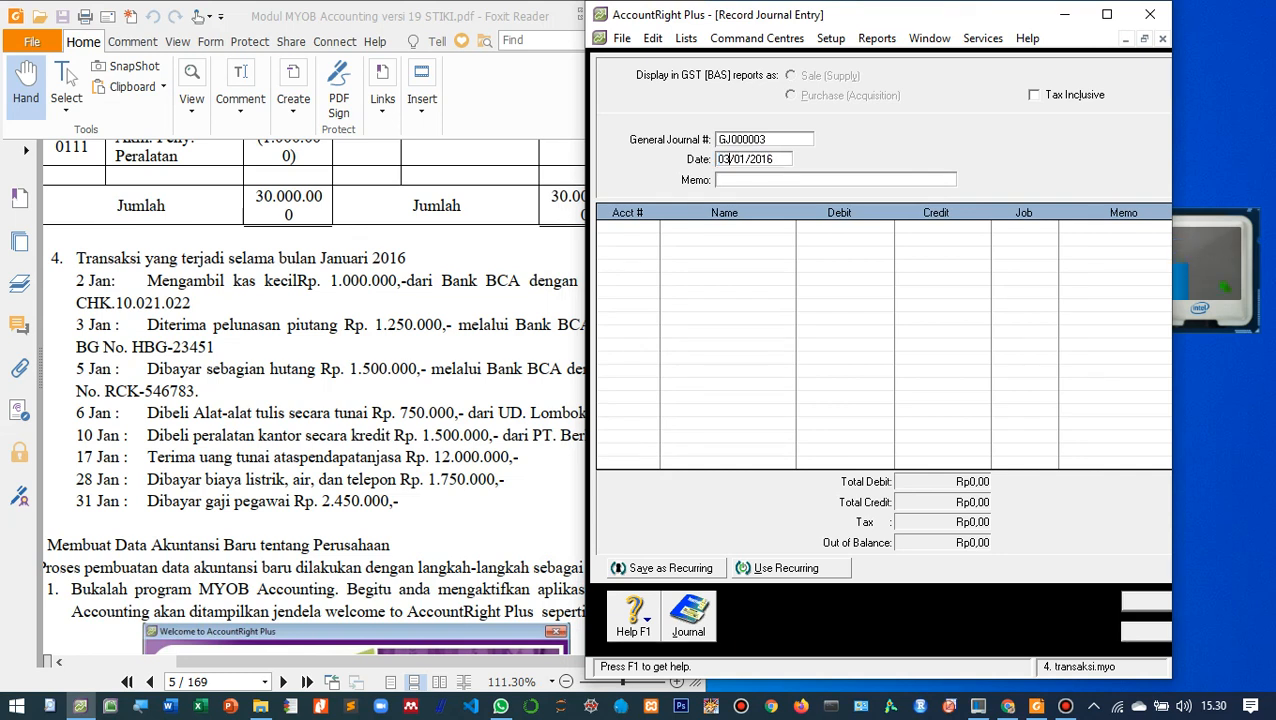
key("BackSpace")
type("5")
key("Tab")
key("alt+Tab")
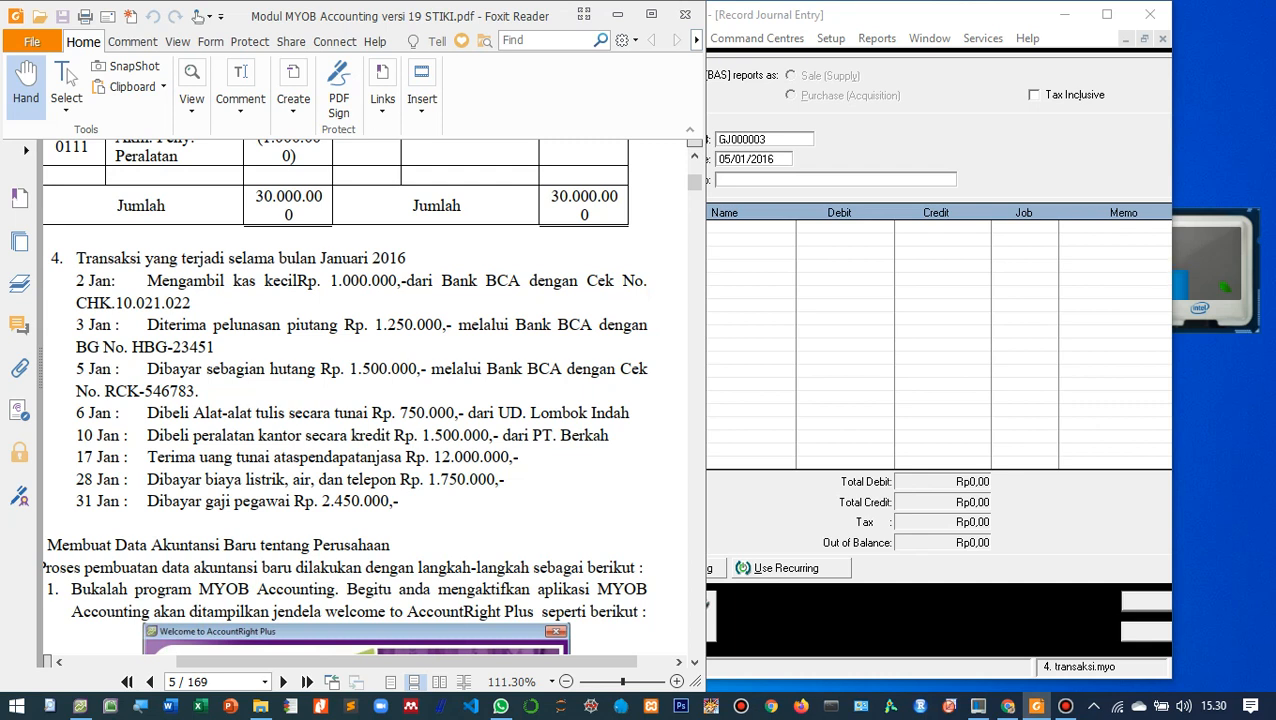
left_click(800, 180)
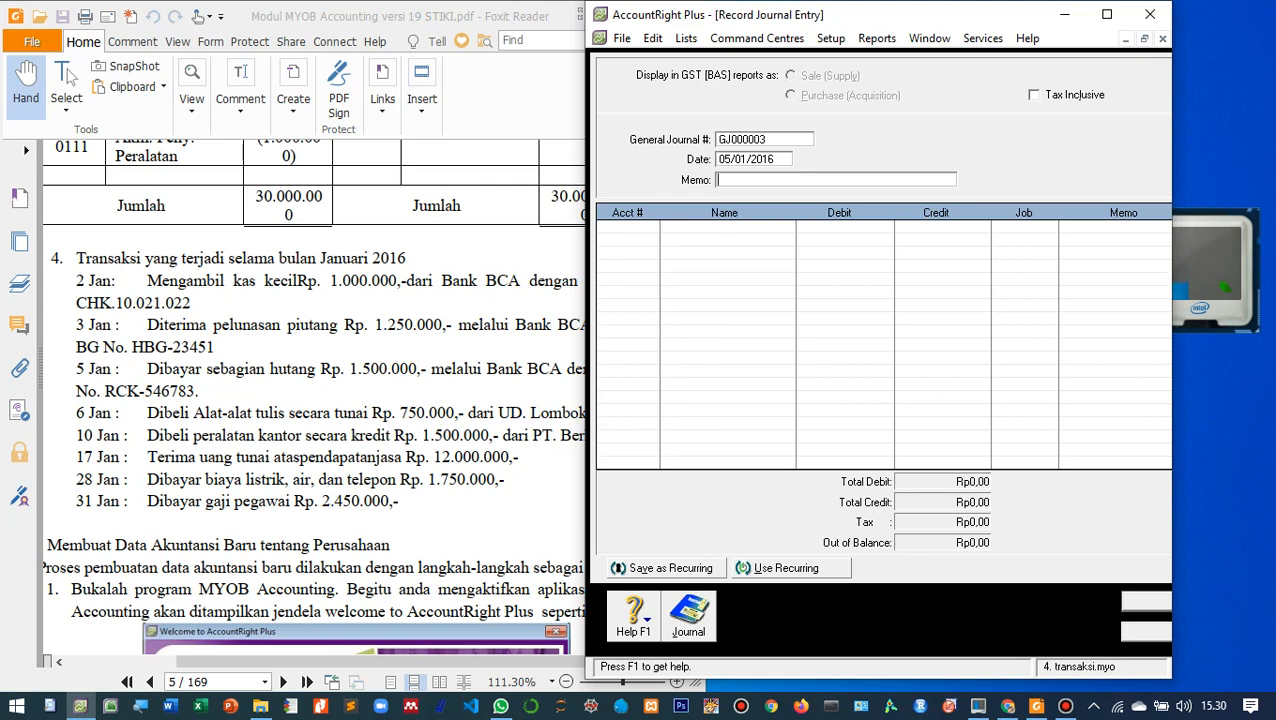
Step: Review the general entries in the Transaction Journal dated from 01/04/1998 and return to the open journal entry
left_click(688, 616)
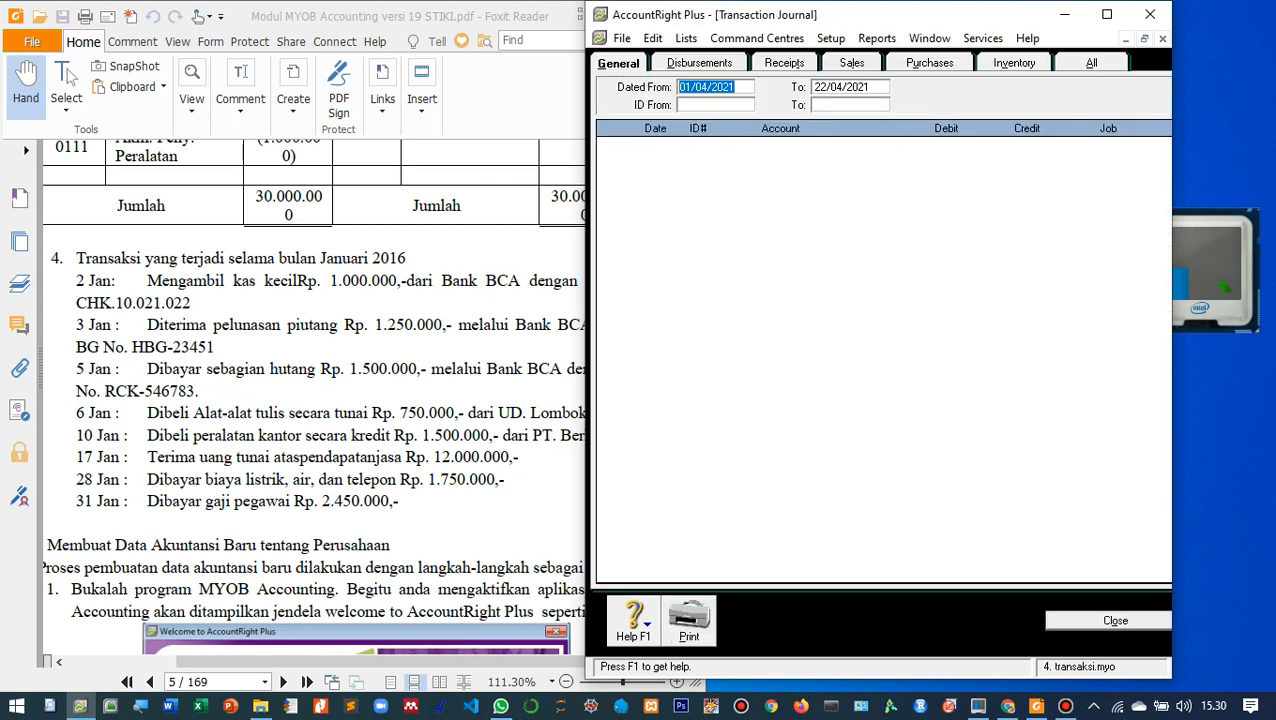
left_click(708, 87)
key("Right")
key("Right")
key("Right")
key("Right")
key("Right")
key("BackSpace")
key("BackSpace")
key("BackSpace")
key("BackSpace")
type("1998")
key("Tab")
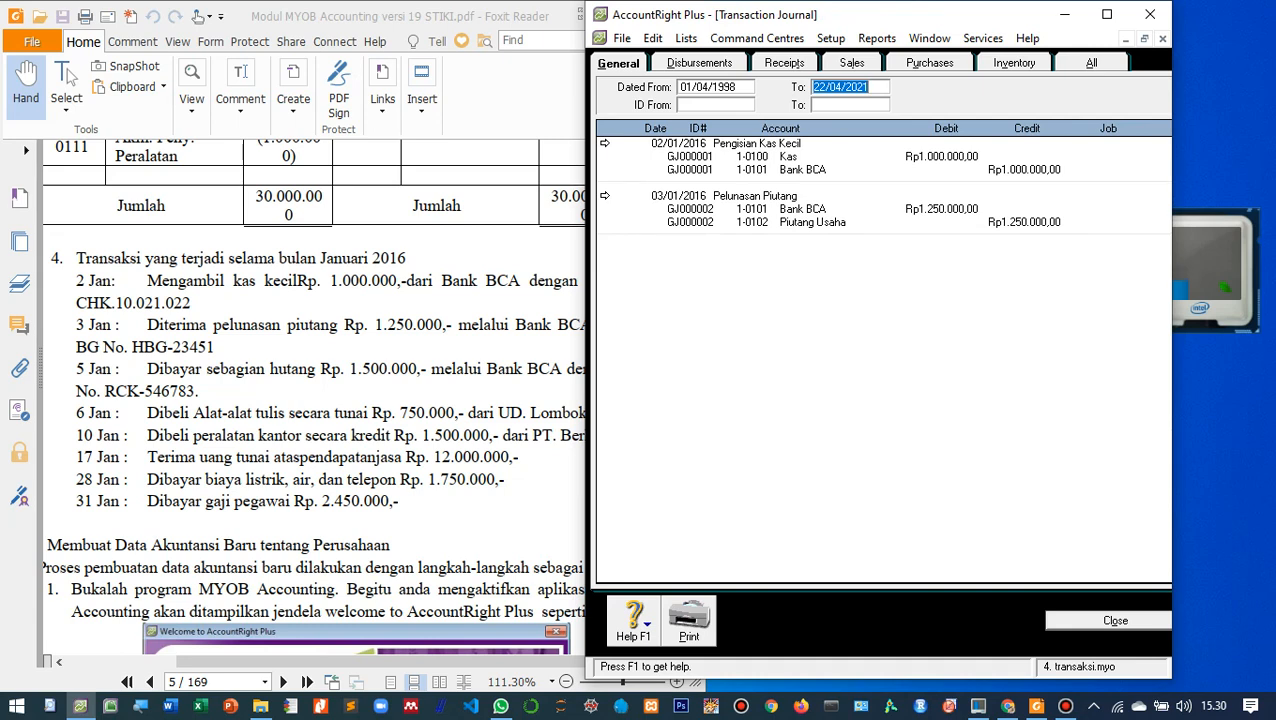
left_click(1115, 620)
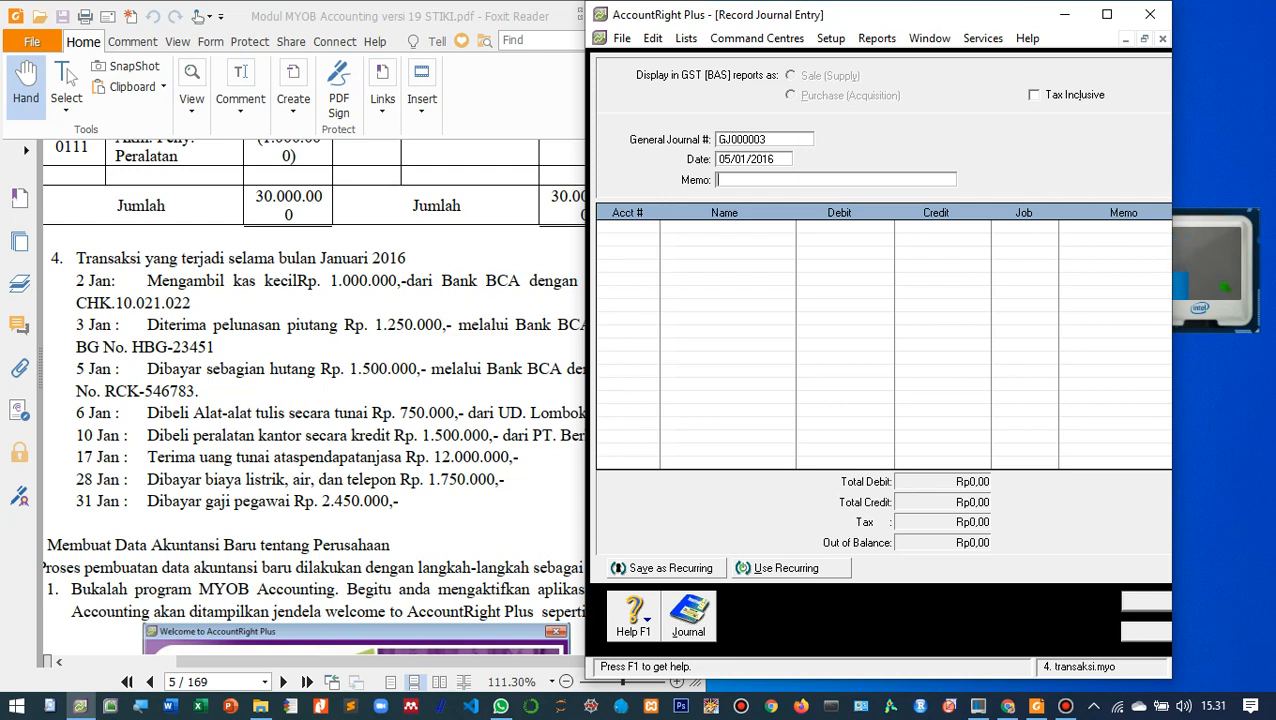
Step: Give the entry the memo "Pembayaran Hutang" and debit account 2-0200 Hutang Usaha with Rp1.500.000 on the first line
type("Pembayaran Hutang")
key("Tab")
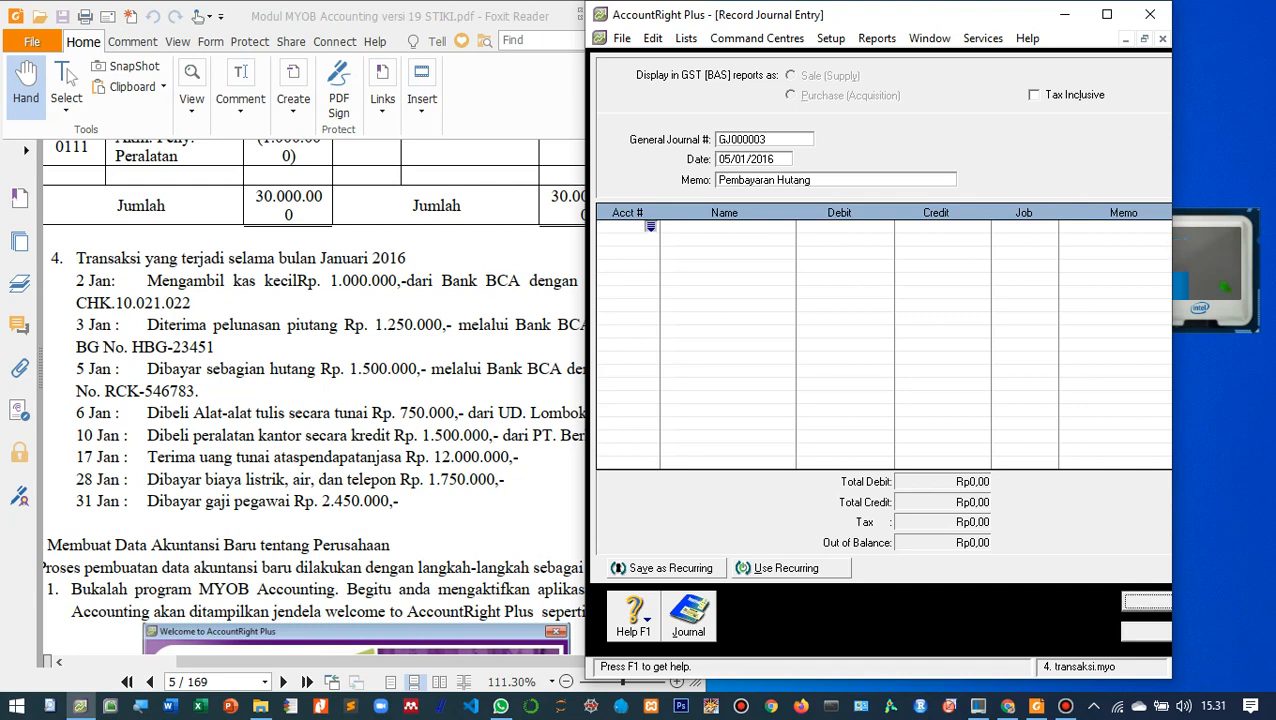
key("Tab")
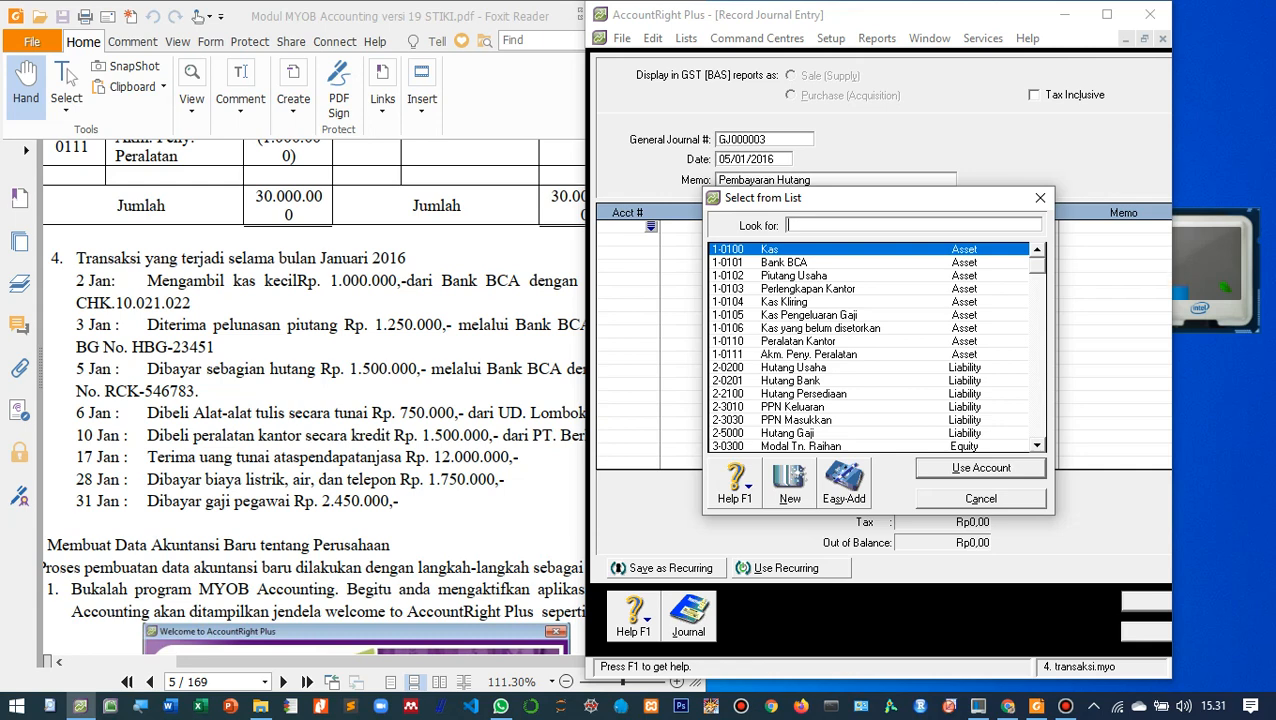
type("2-0200")
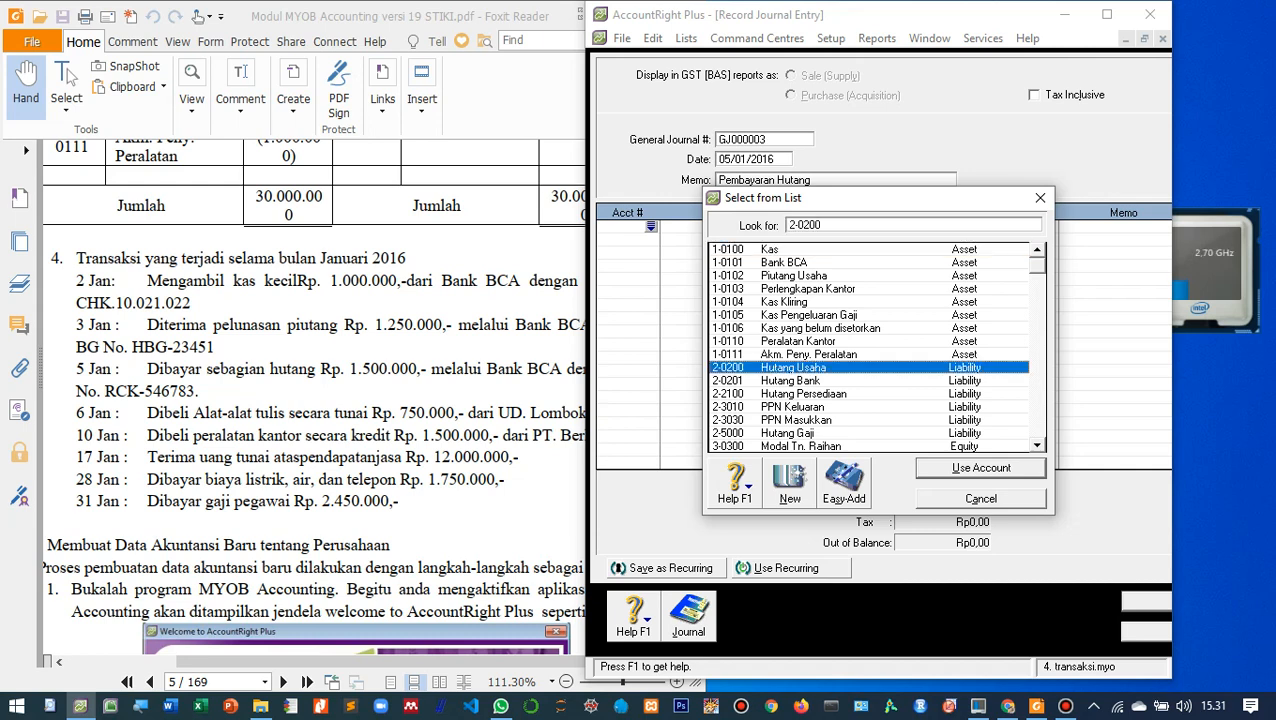
key("Return")
key("Return")
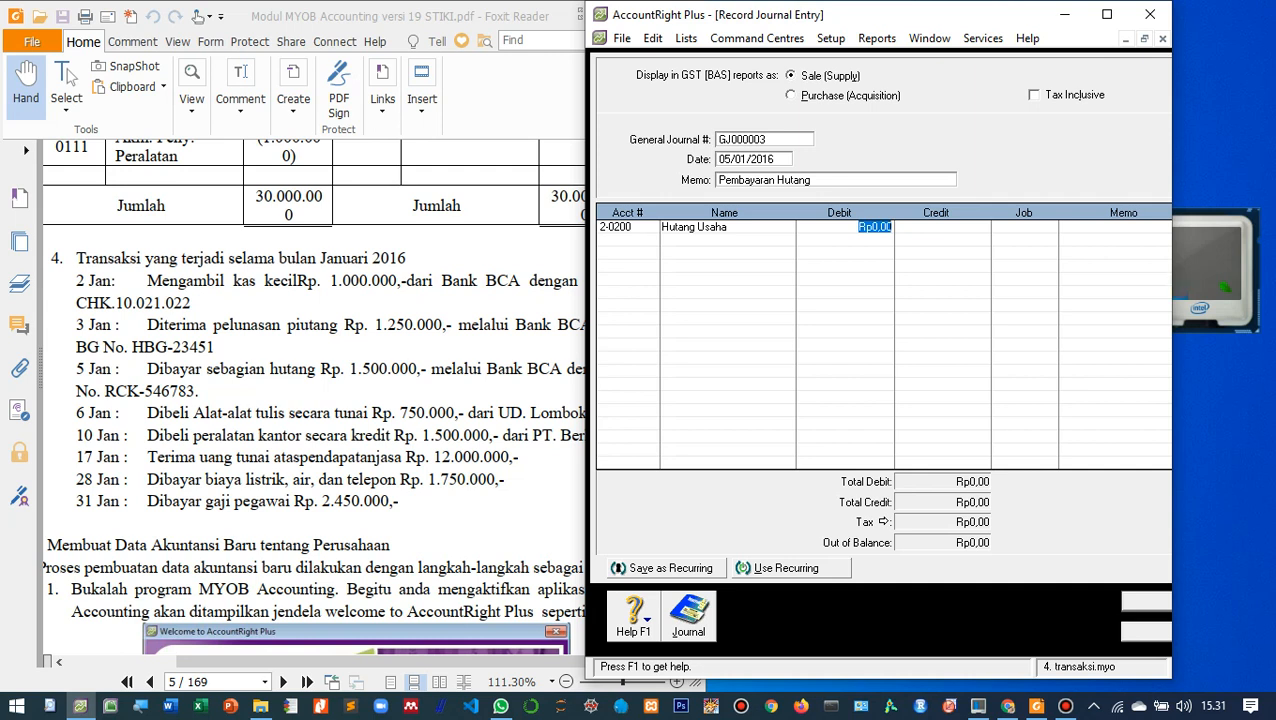
type("1.500.000")
key("Tab")
key("Tab")
key("Tab")
key("Tab")
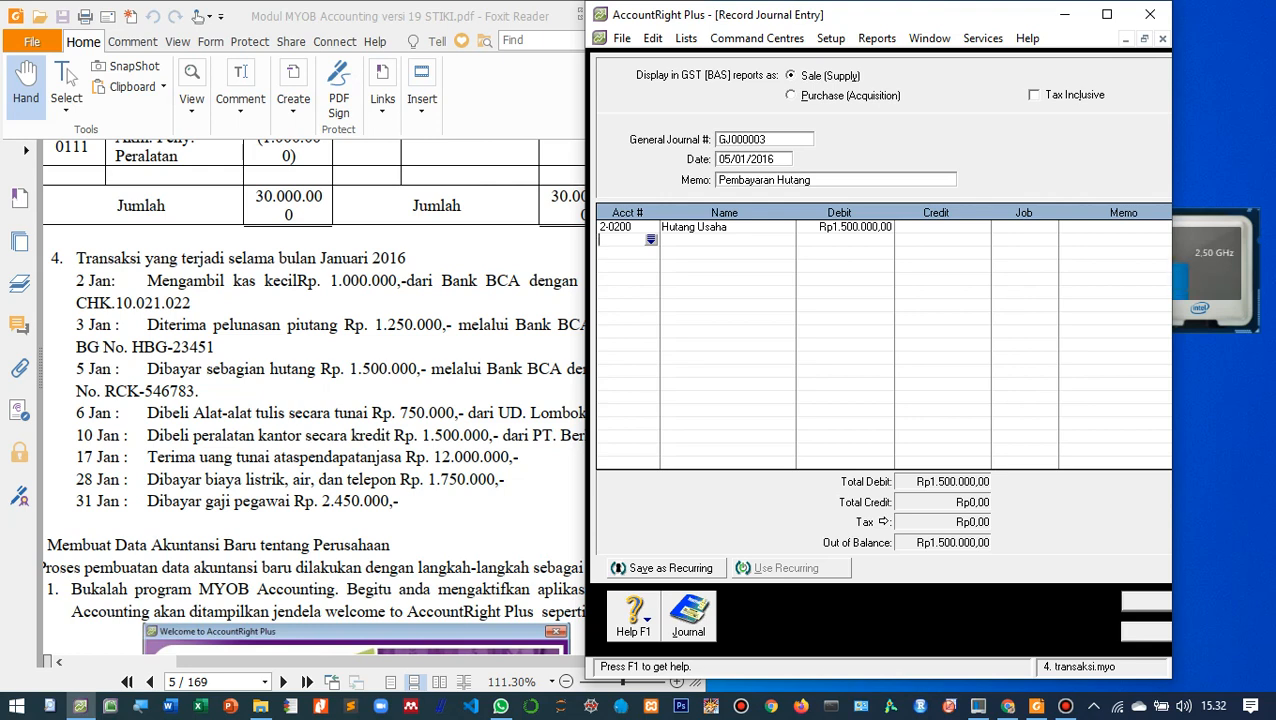
Step: Credit account 1-0101 Bank BCA with Rp1.500.000 on the second line and record the journal entry
key("Tab")
key("Return")
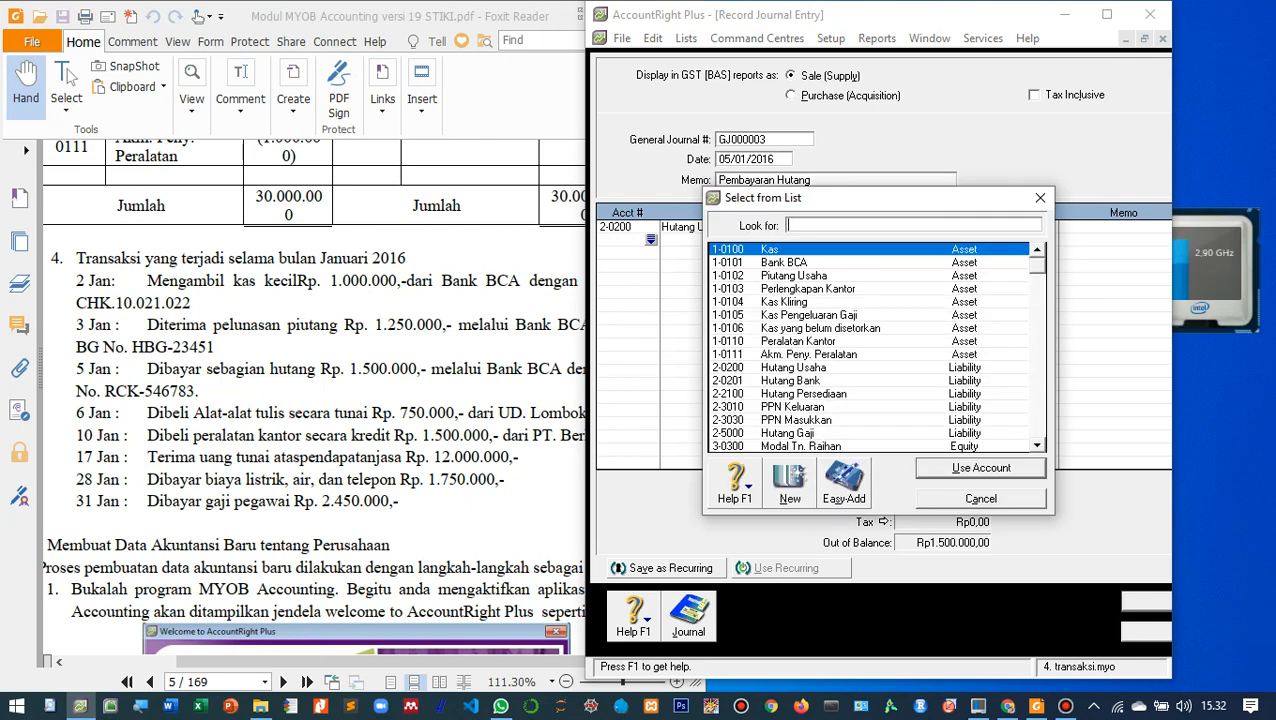
type("1-0101")
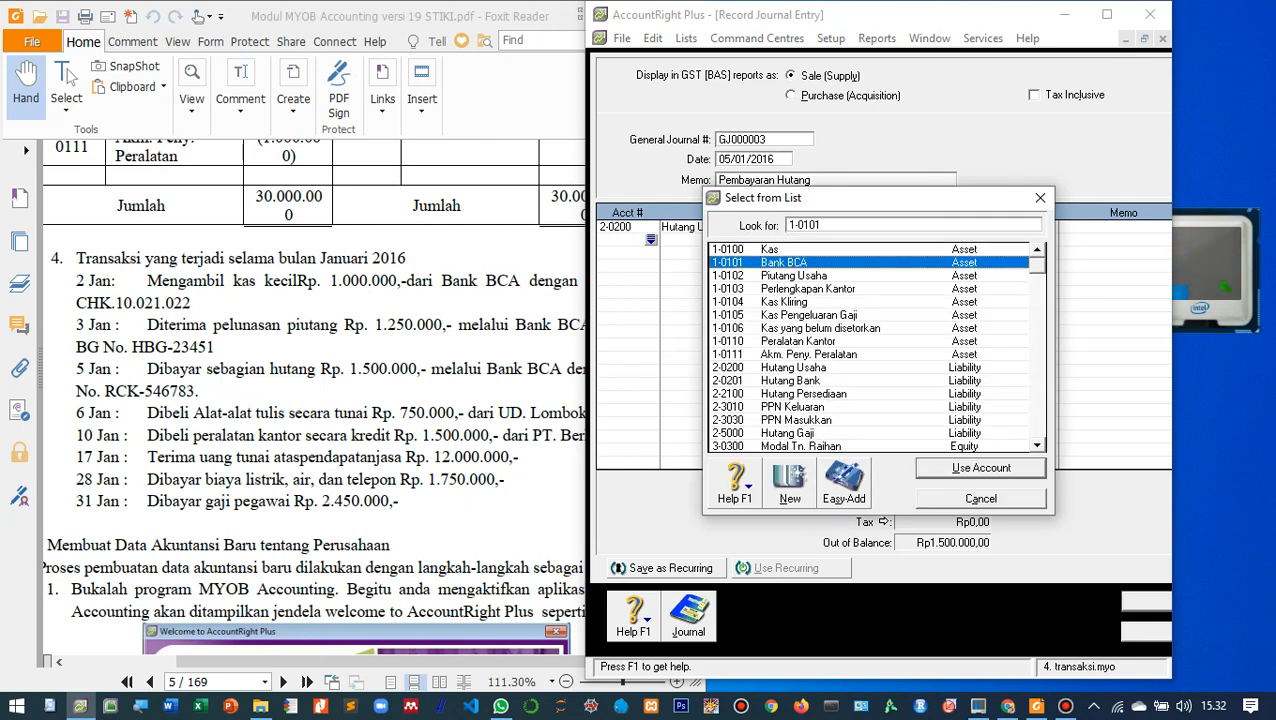
key("Return")
key("Tab")
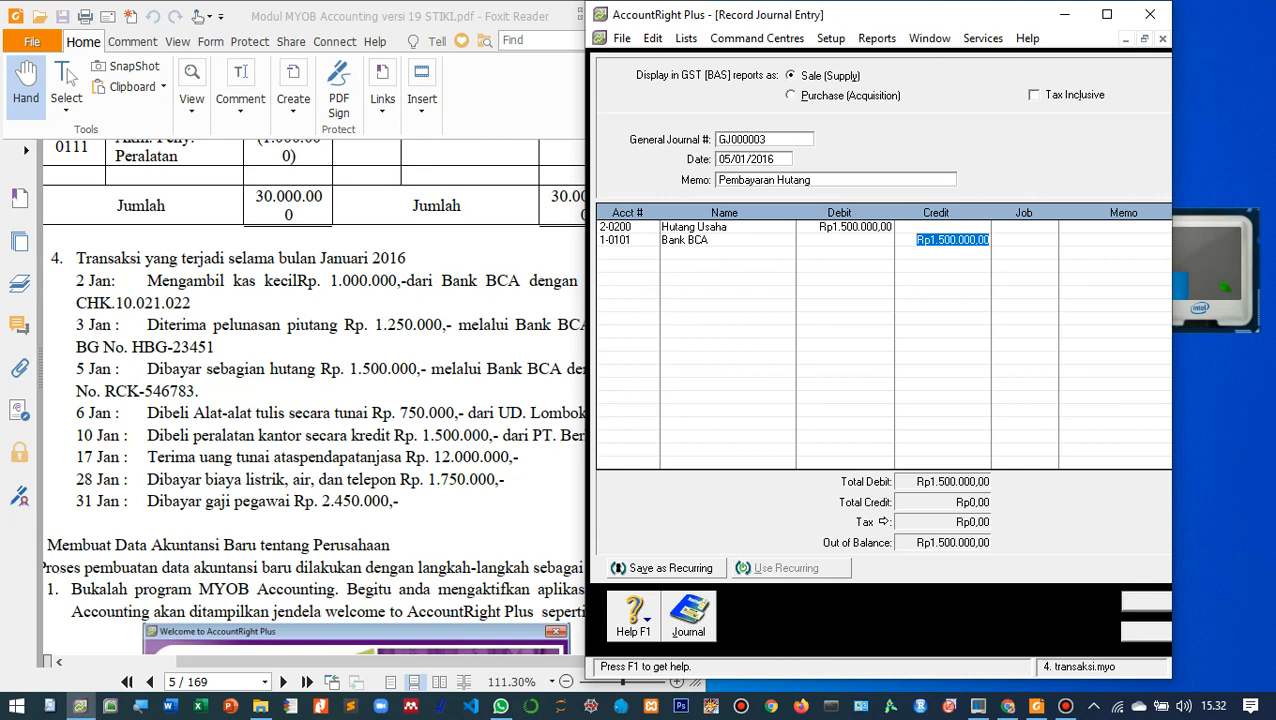
key("Tab")
key("Tab")
key("Tab")
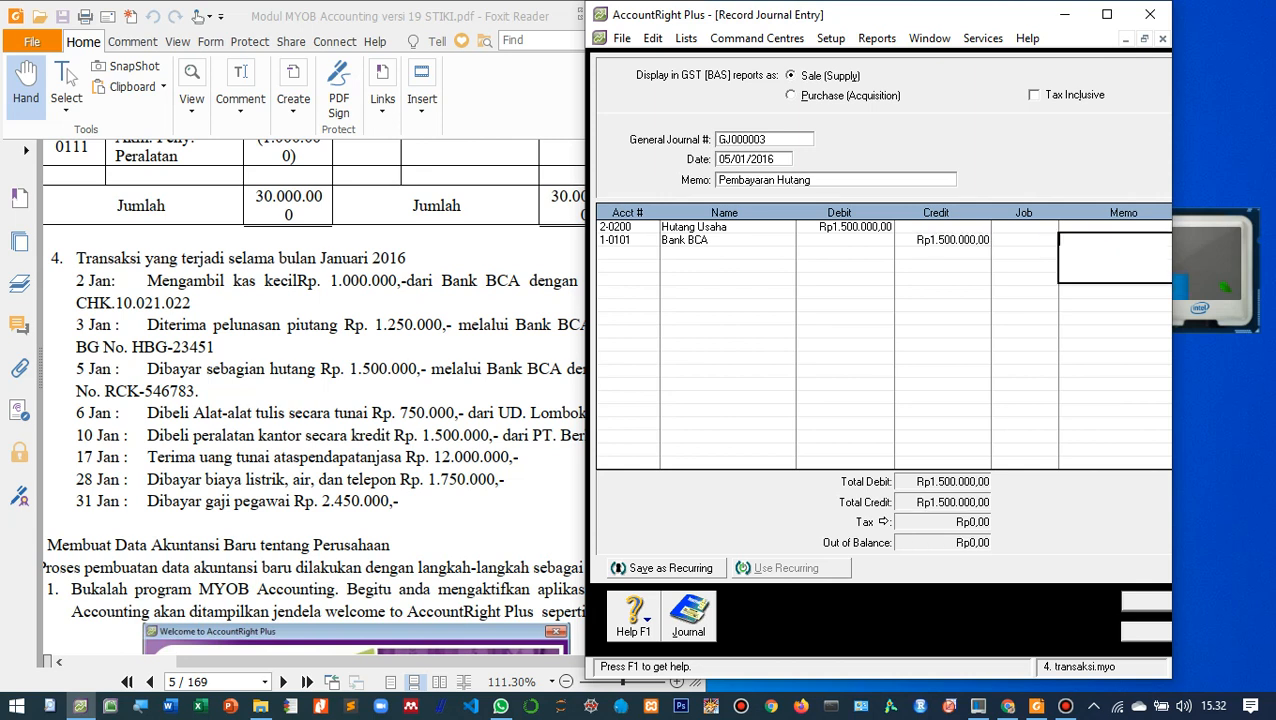
key("Return")
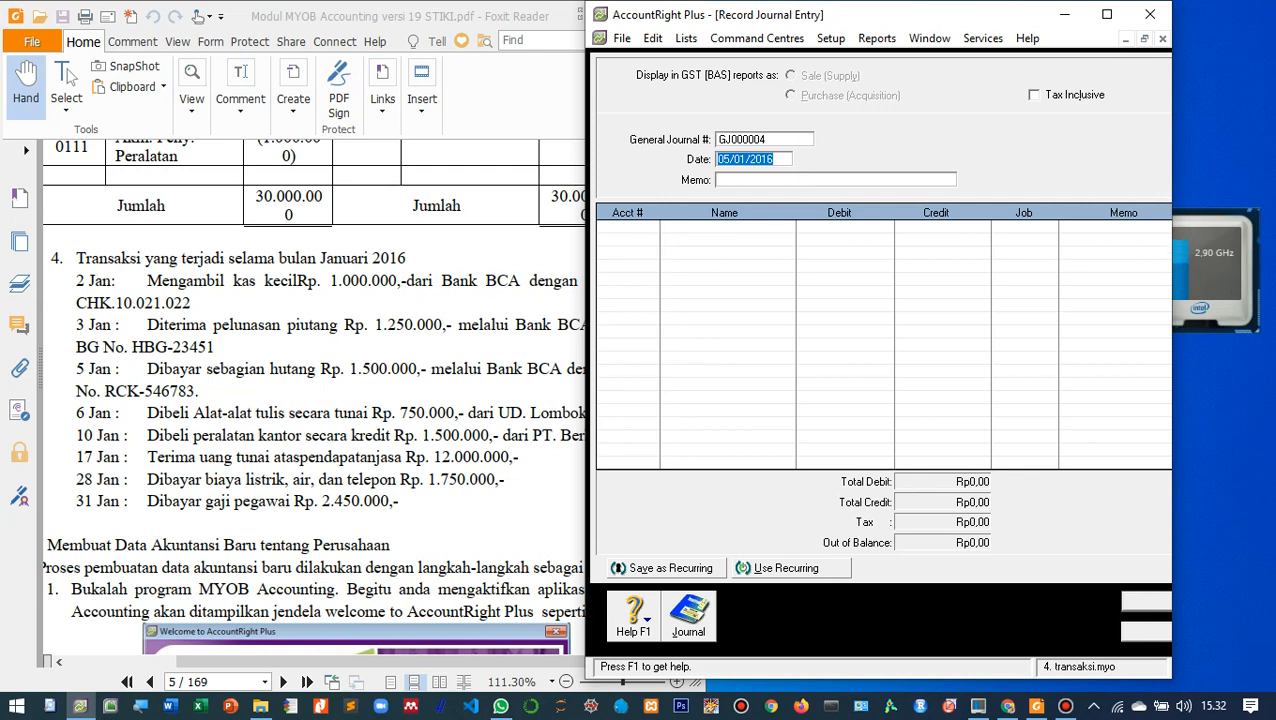
Step: Date the new journal entry 06/01/2016 and give it the memo "Pembelian ATK"
left_click(733, 159)
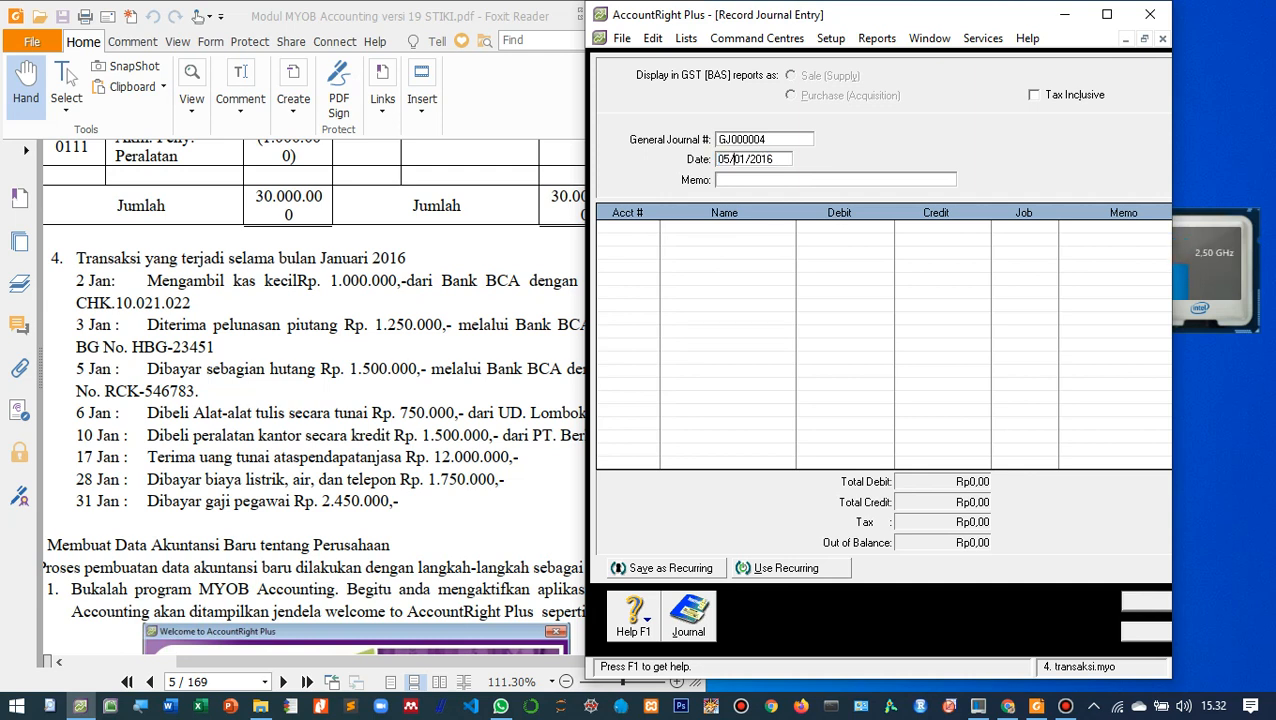
key("Left")
key("BackSpace")
type("6")
key("Tab")
left_click(562, 16)
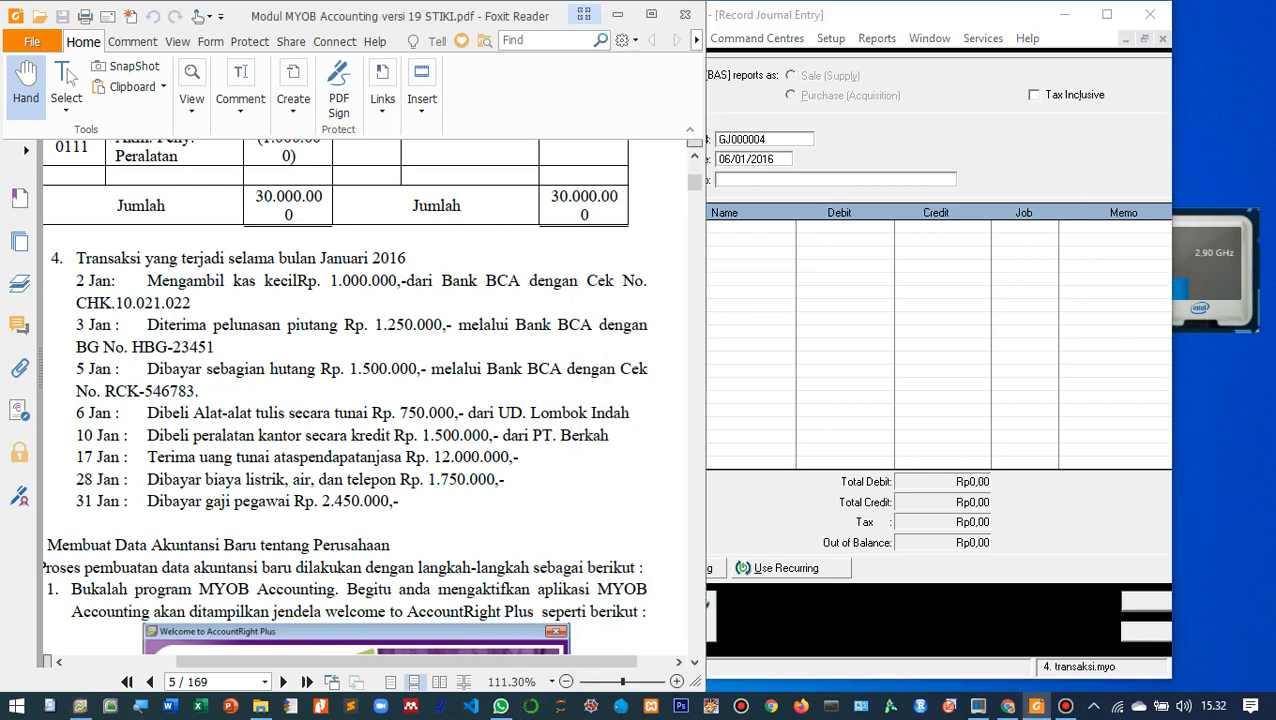
left_click(651, 14)
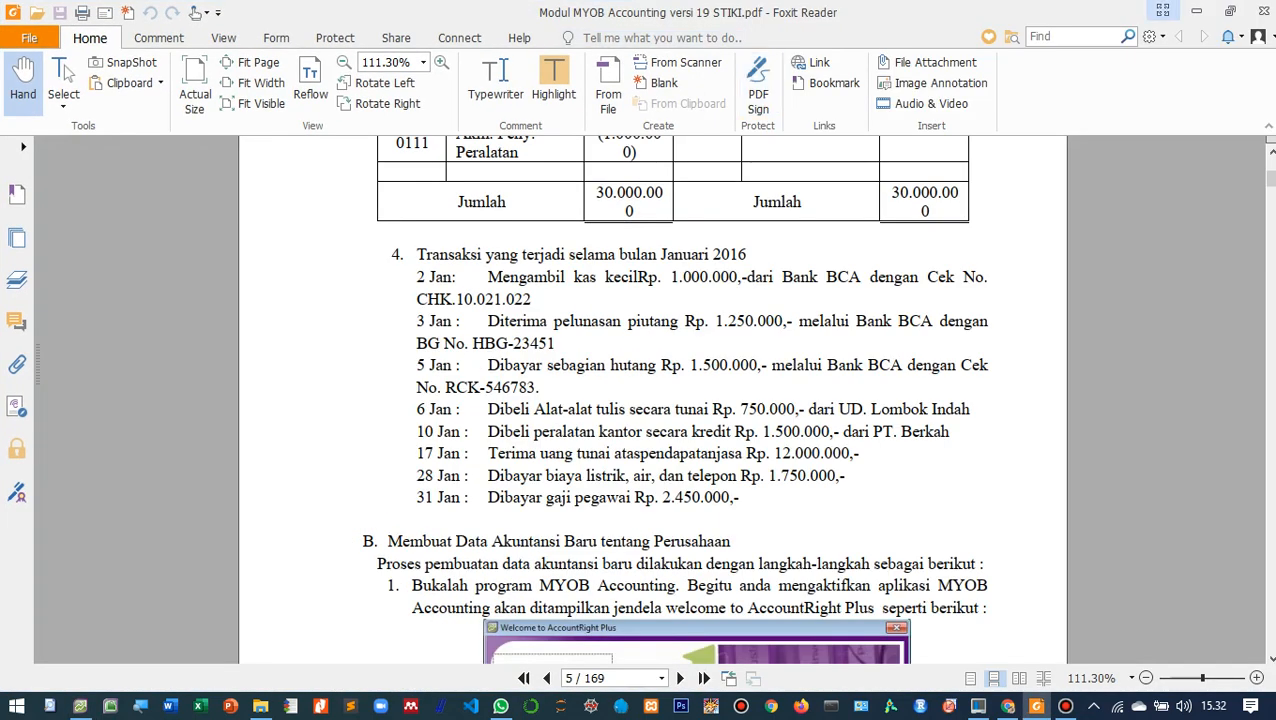
left_click(1230, 10)
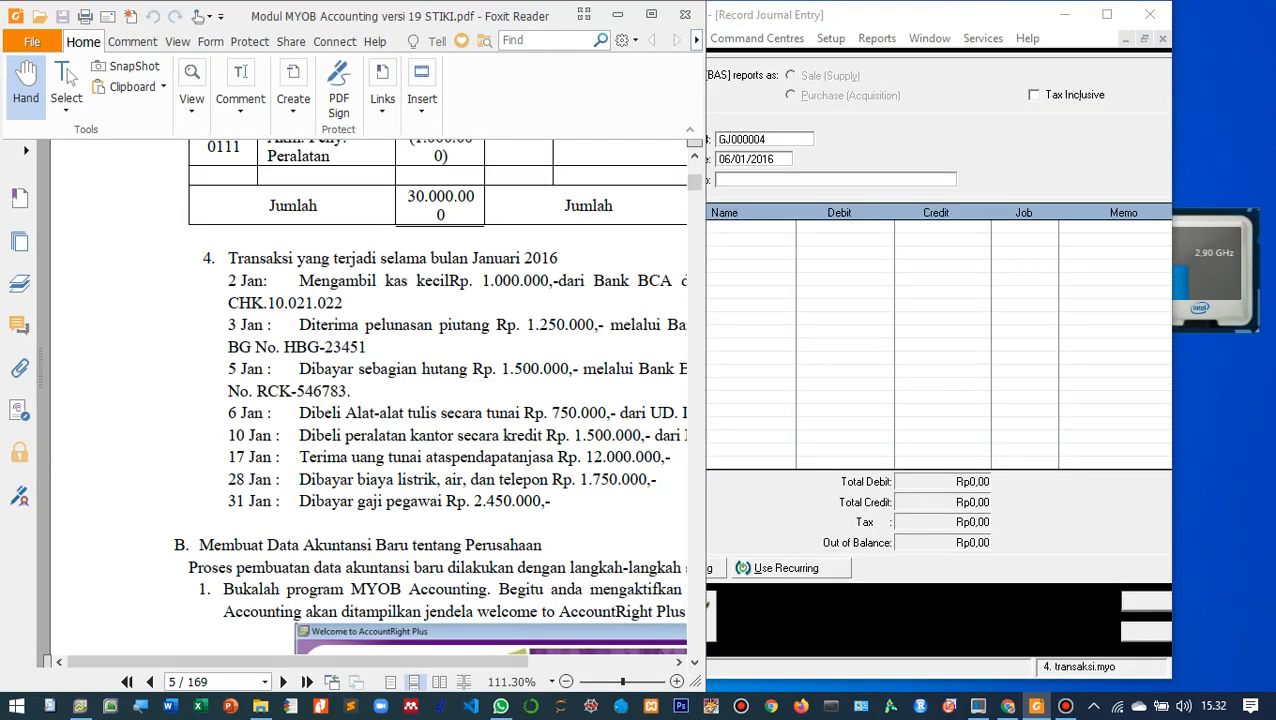
left_click(790, 180)
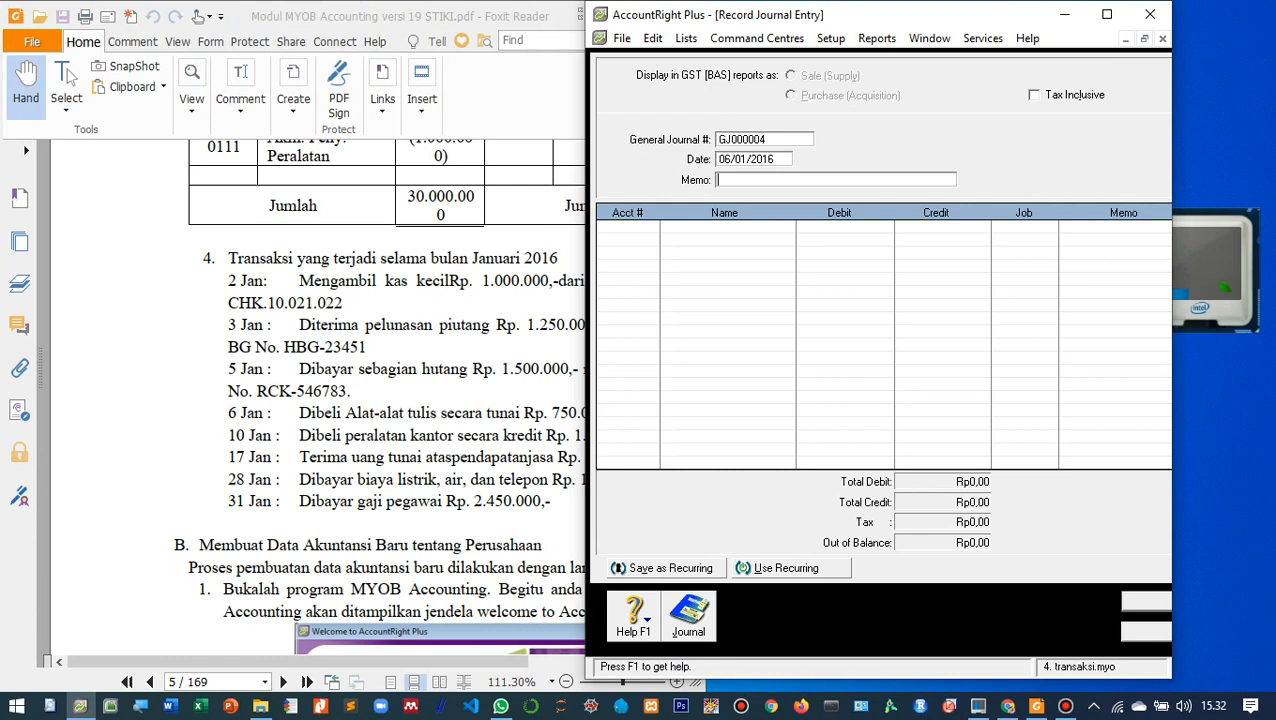
type("Pembelian ATK")
key("Tab")
Step: Debit account 1-0103 Perlengkapan Kantor with Rp750.000 on the first line of the entry
key("Tab")
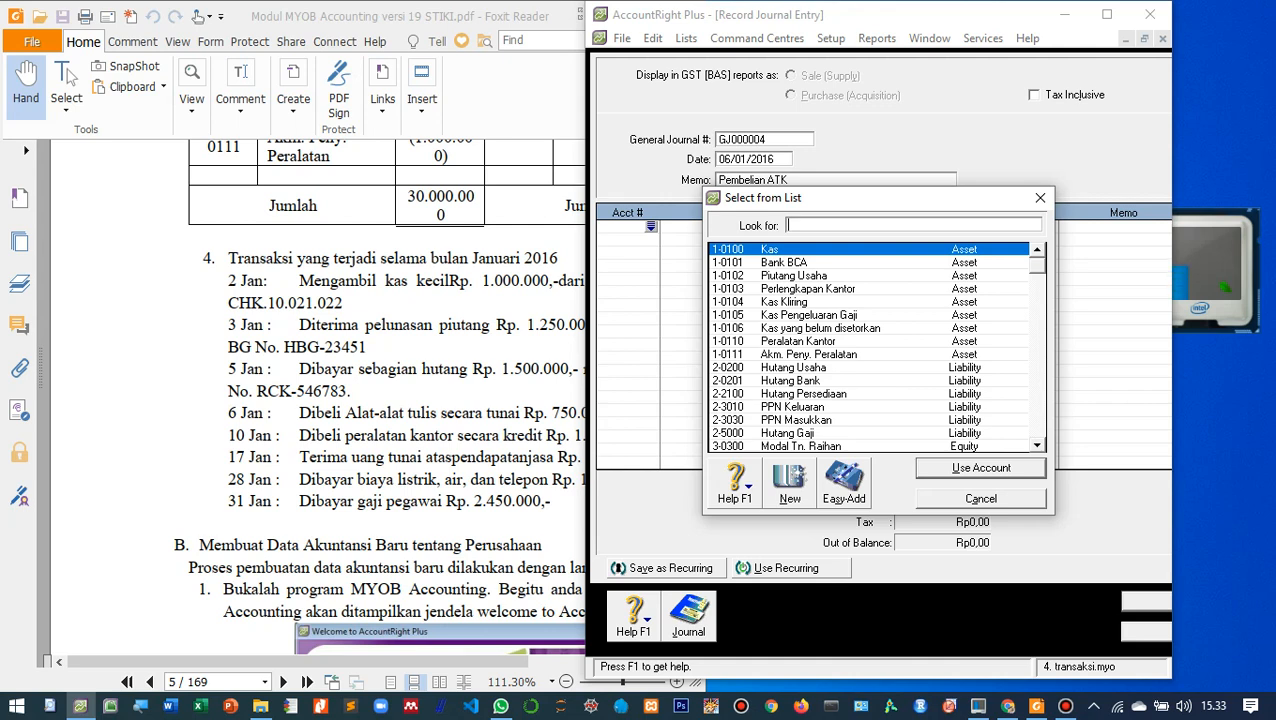
scroll(870, 346, "down", 1)
scroll(870, 346, "up", 1)
type("1-0103")
key("Return")
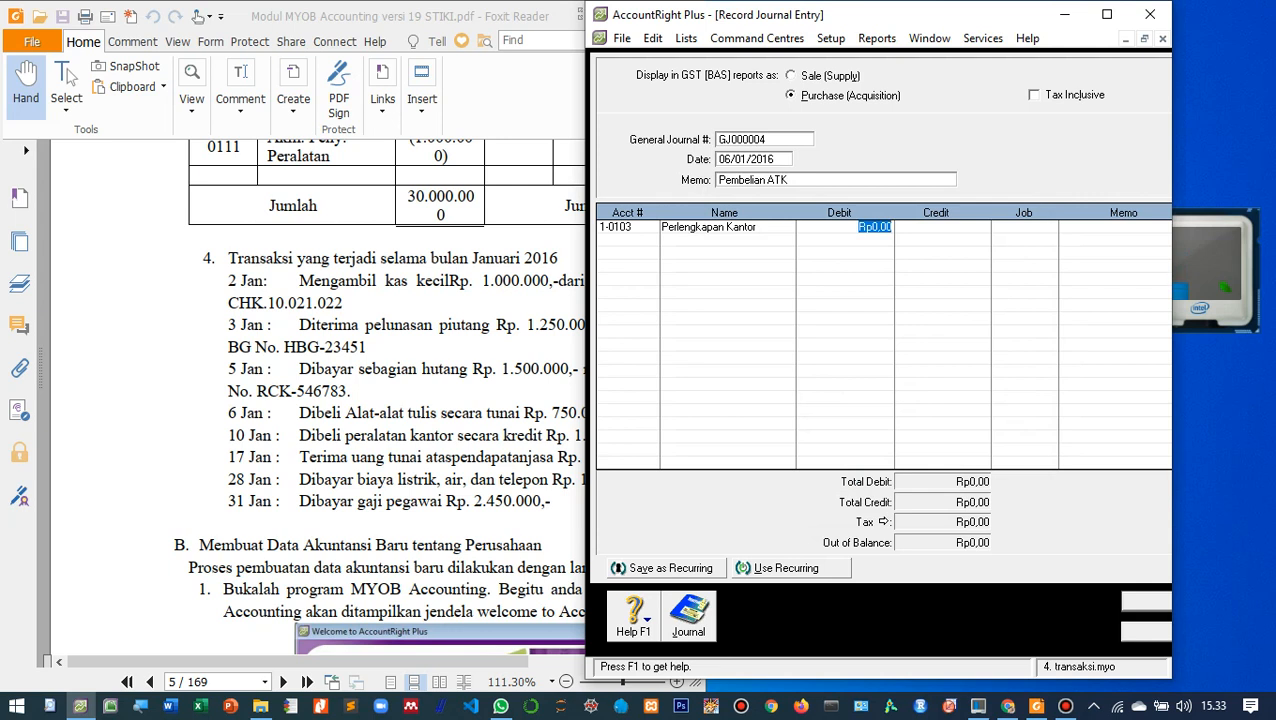
type("750000")
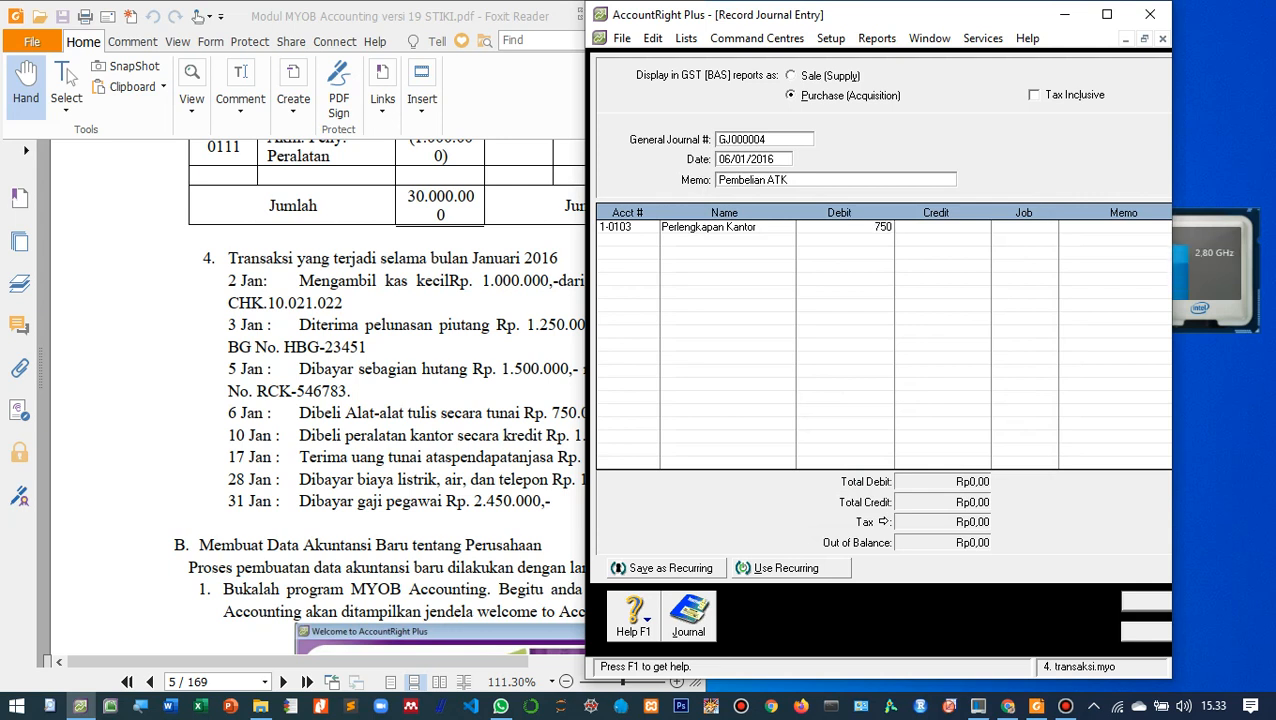
key("Return")
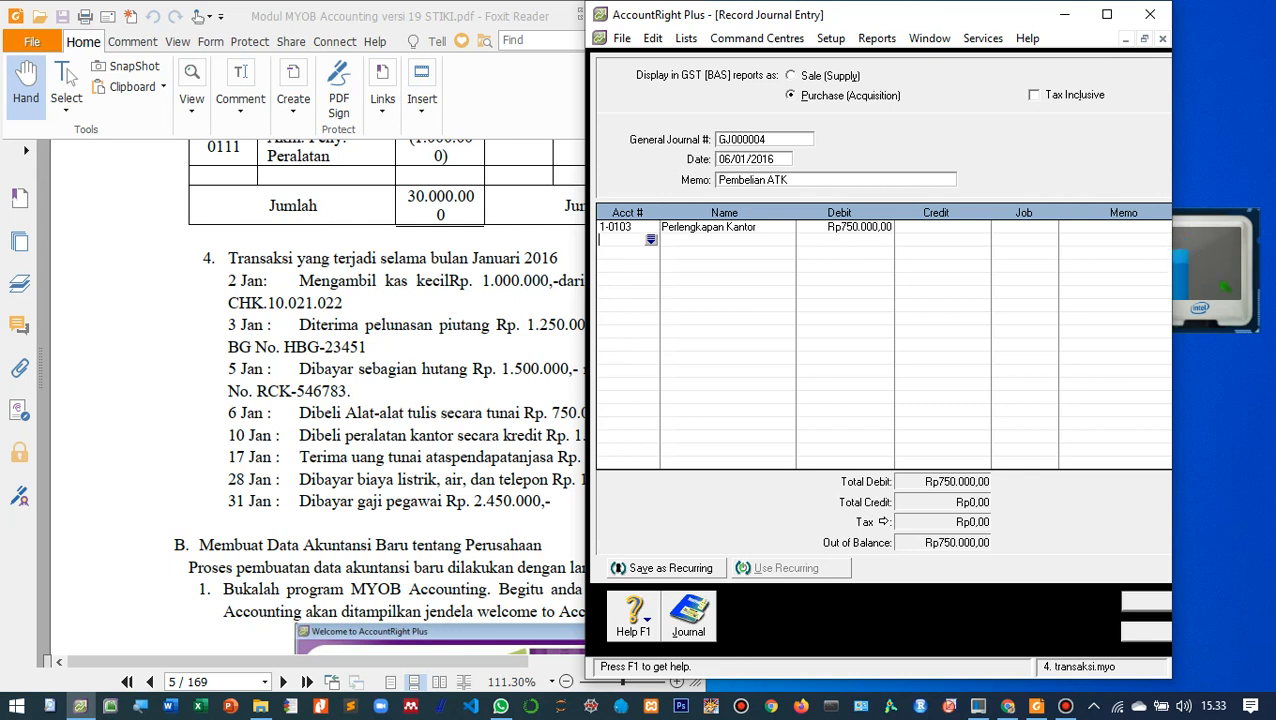
Step: Credit account 1-0100 Kas with Rp750.000 on the second line and record the journal entry
key("alt+Tab")
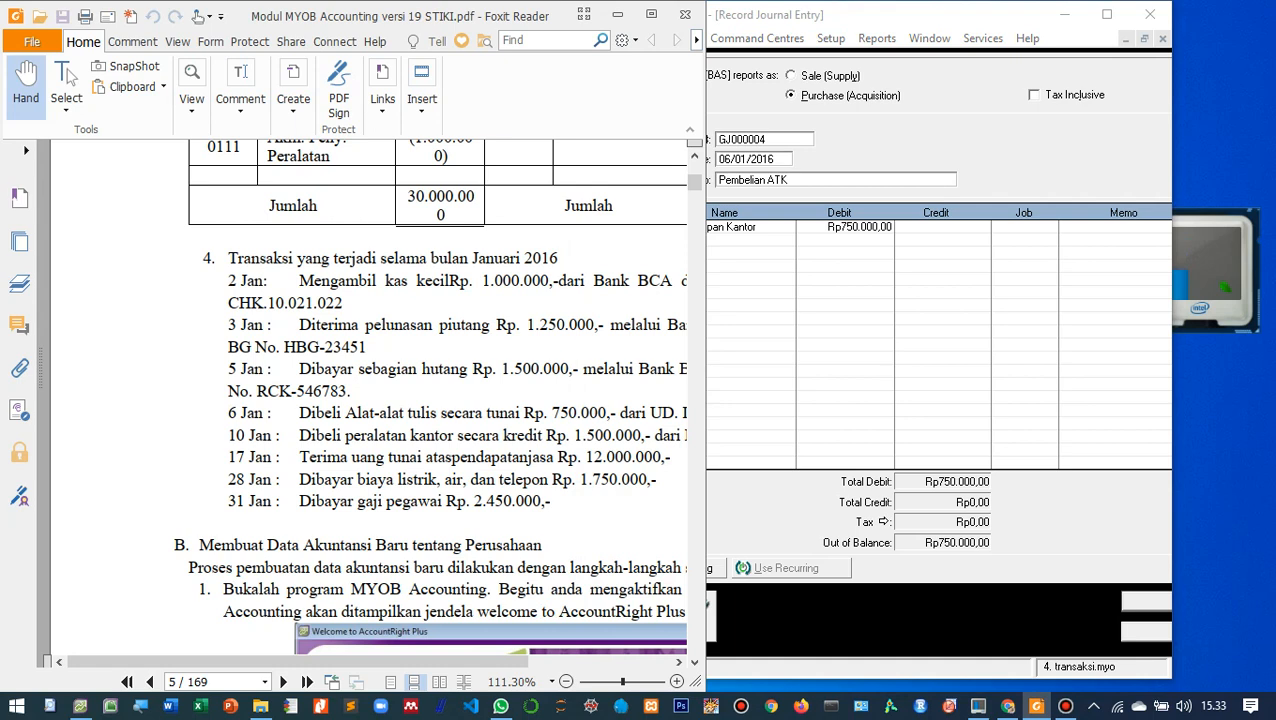
key("alt+Tab")
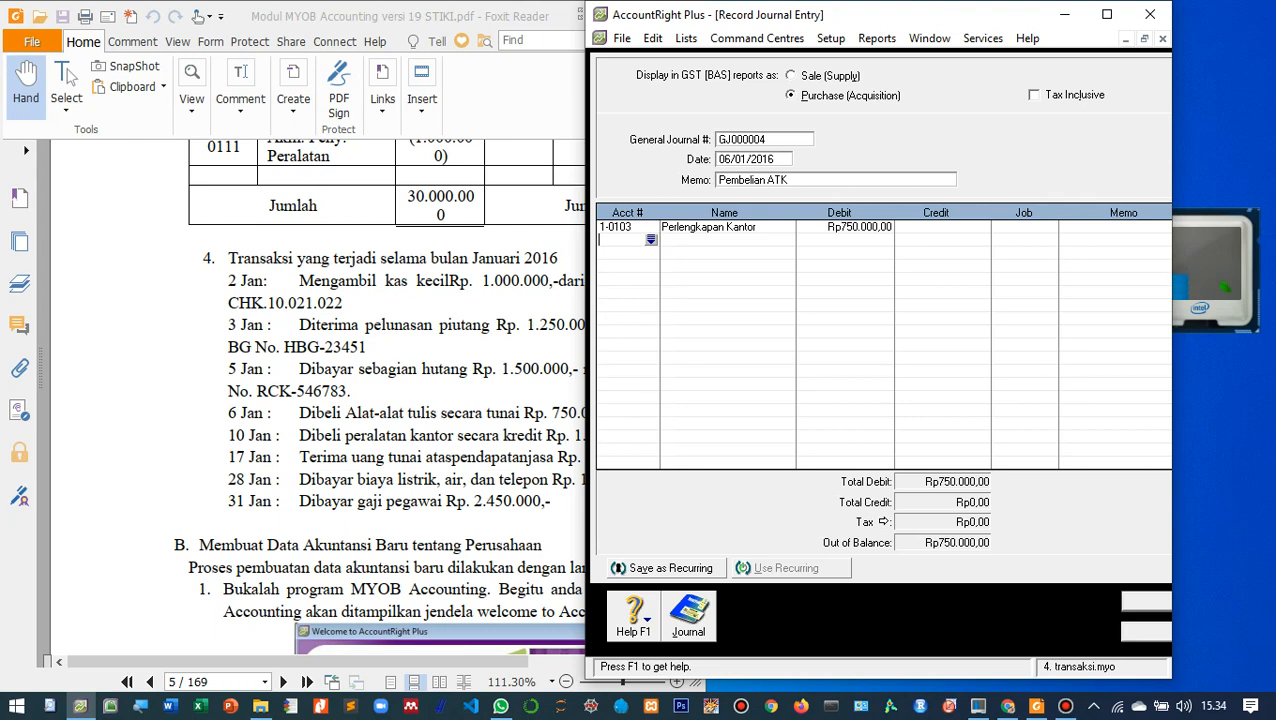
key("Return")
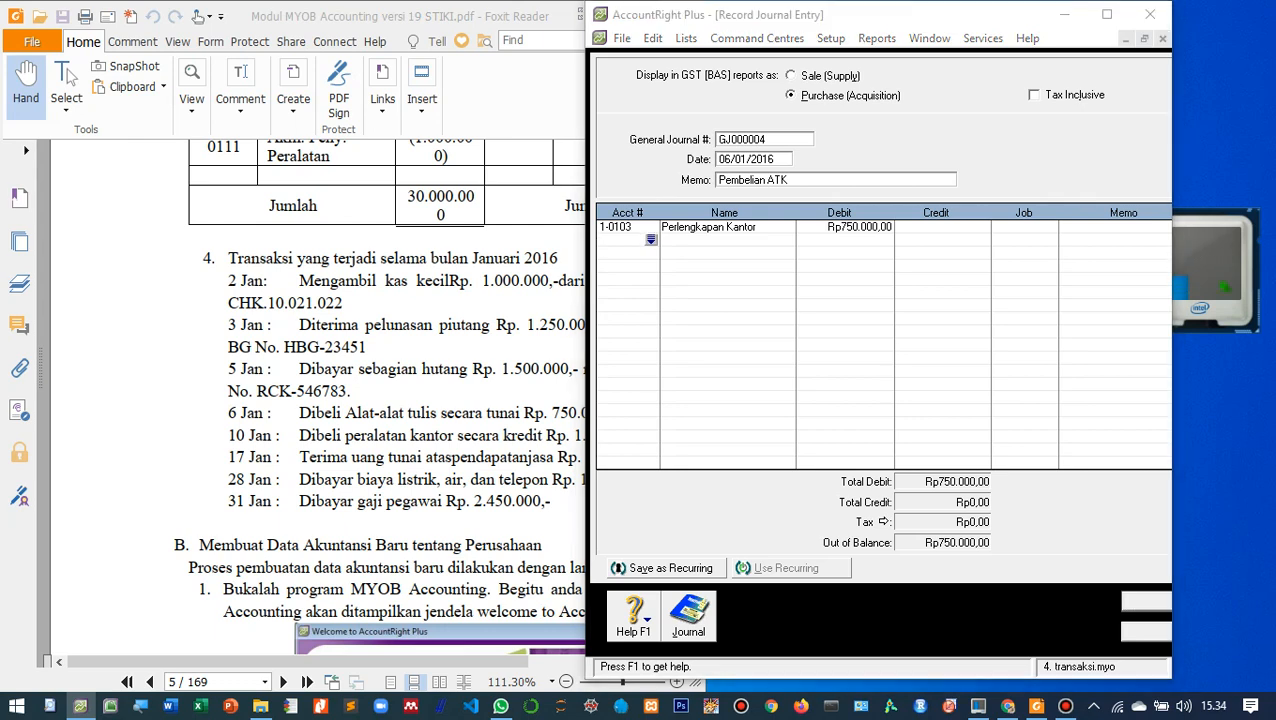
key("Return")
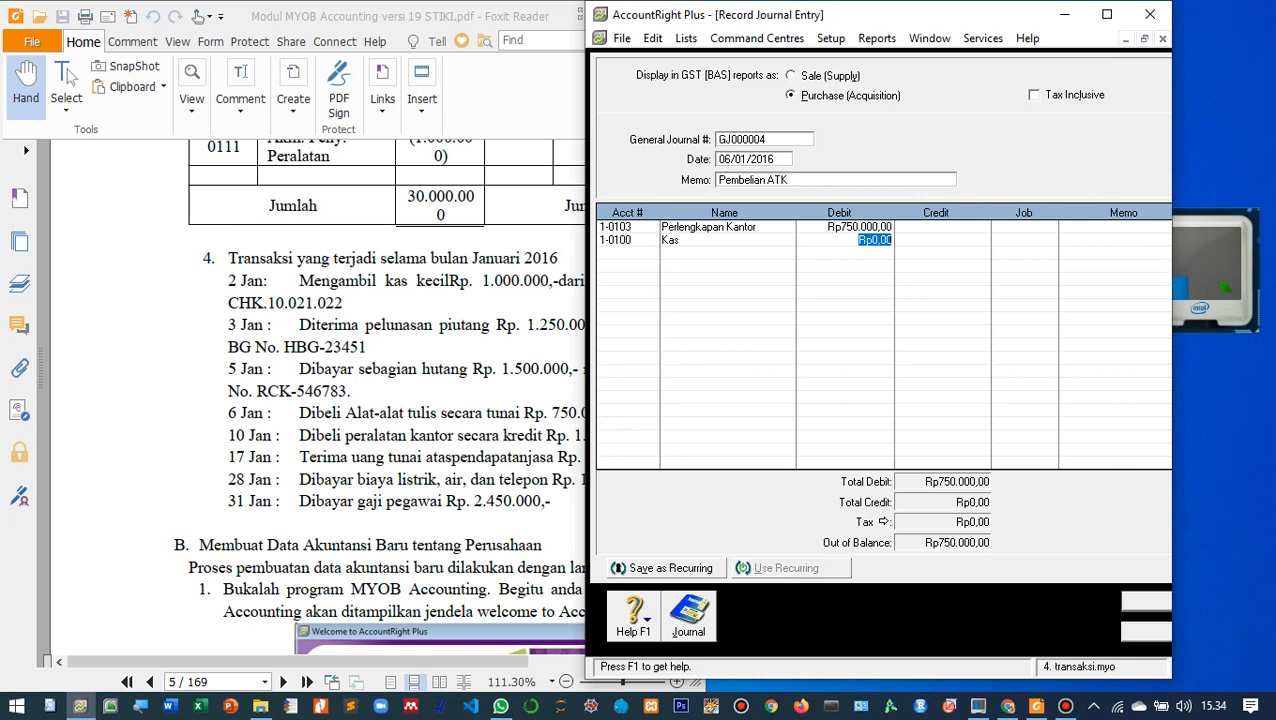
key("Tab")
key("Tab")
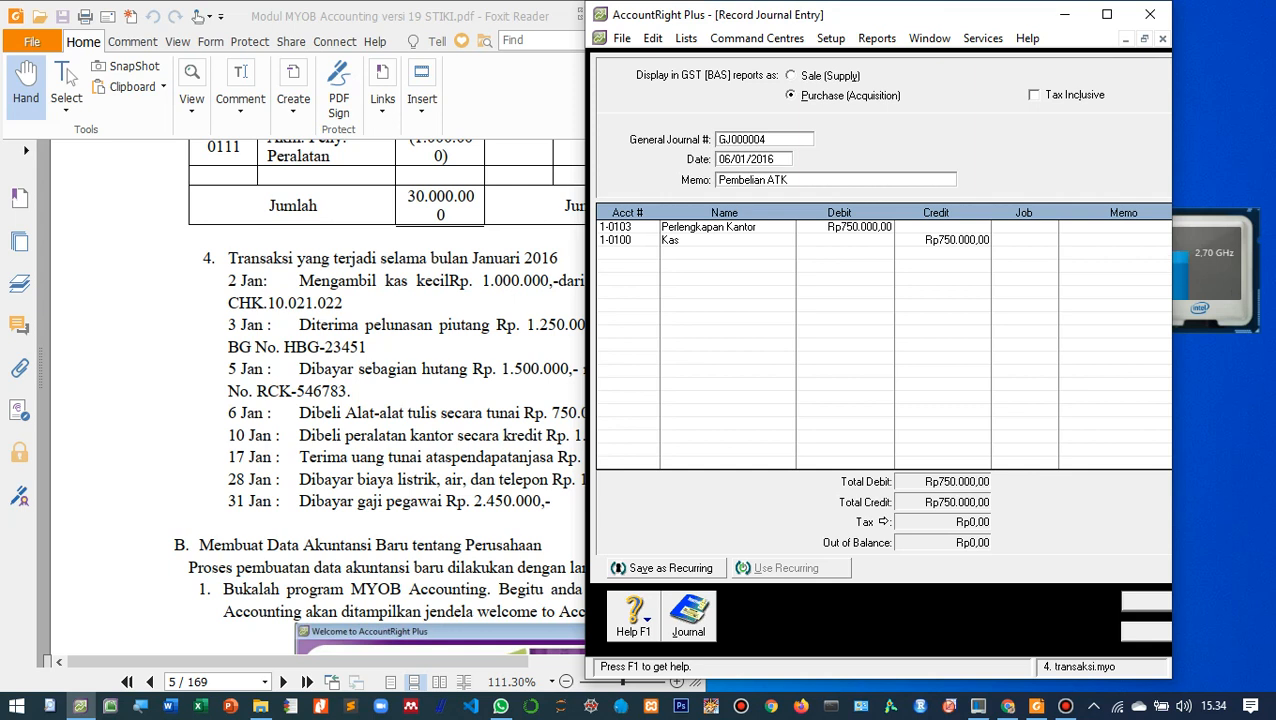
key("Return")
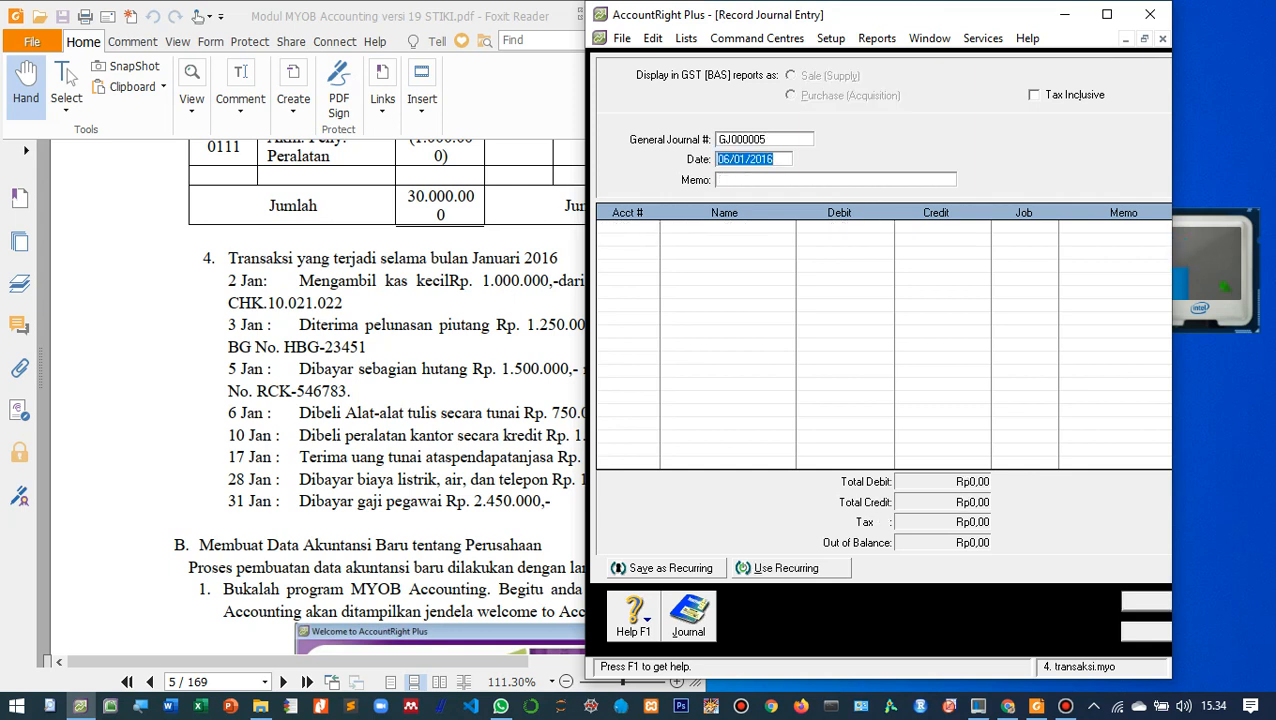
Step: Date the new journal entry 10/01/2016 and give it the memo "Pembelian Peralatan Secara Kredit"
type("10")
key("Tab")
key("alt+Tab")
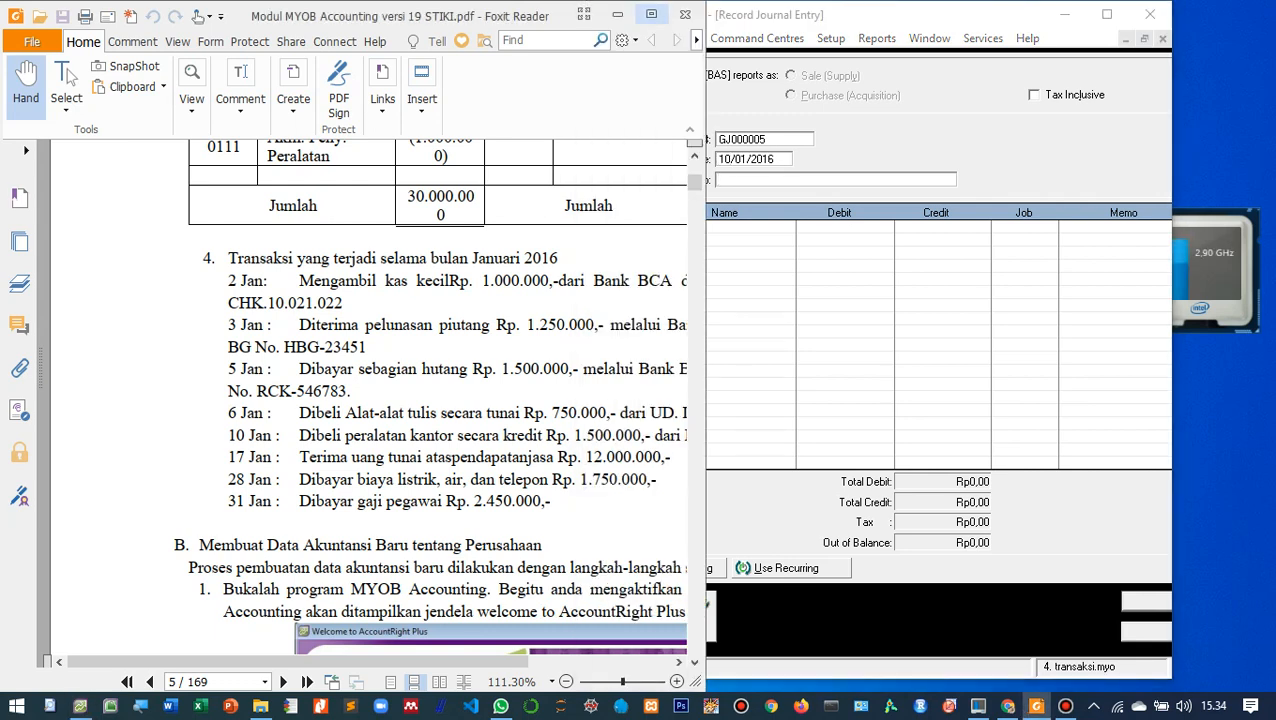
left_click(650, 15)
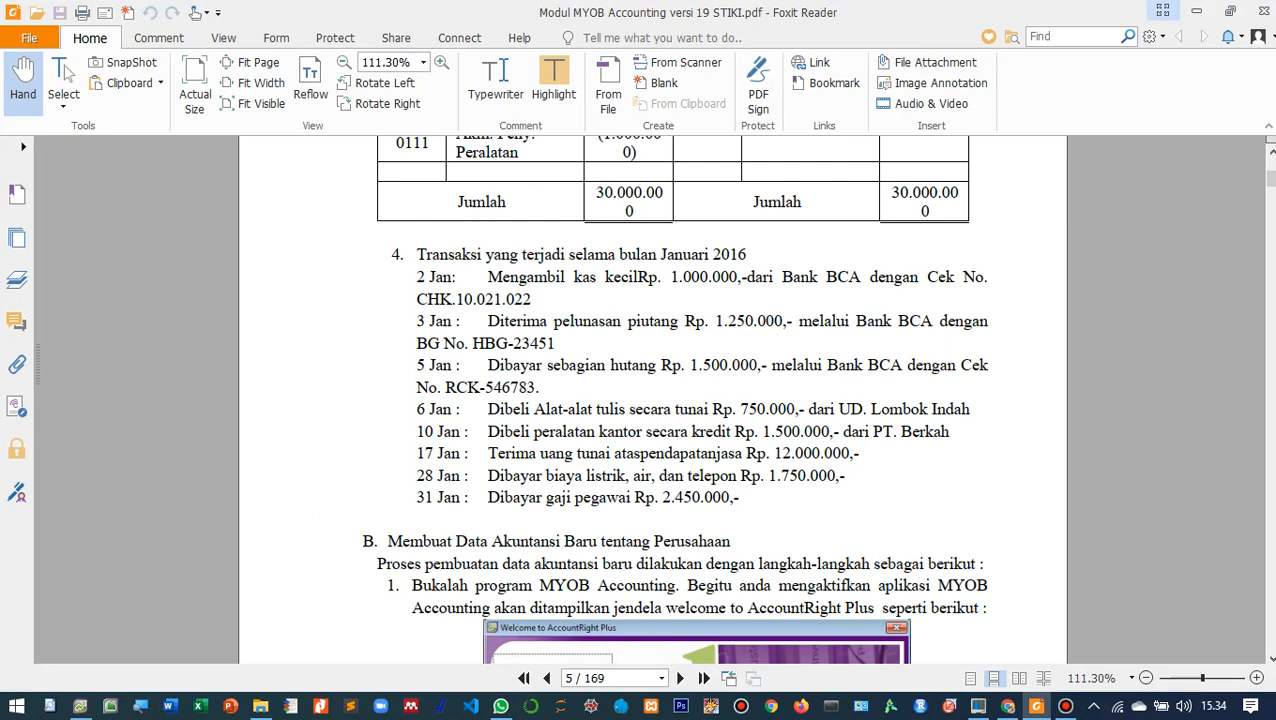
left_click(1230, 10)
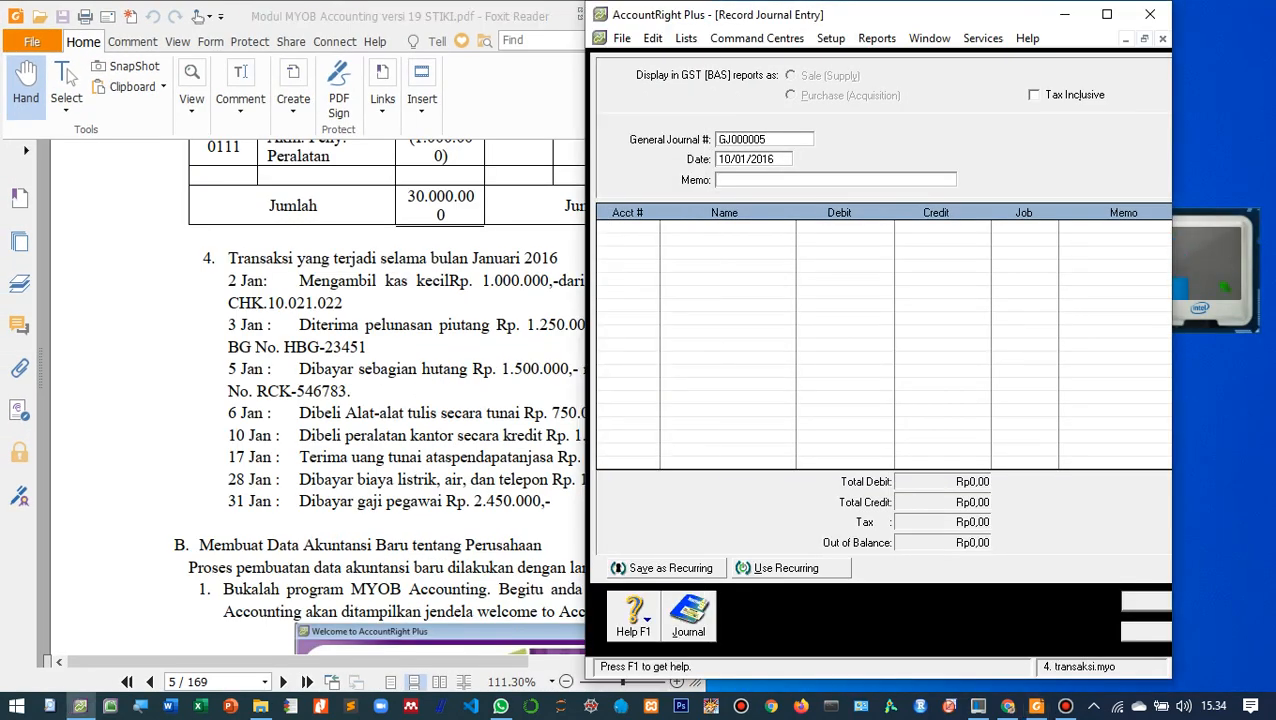
type("Pembelian Peralatan Secara Kredit")
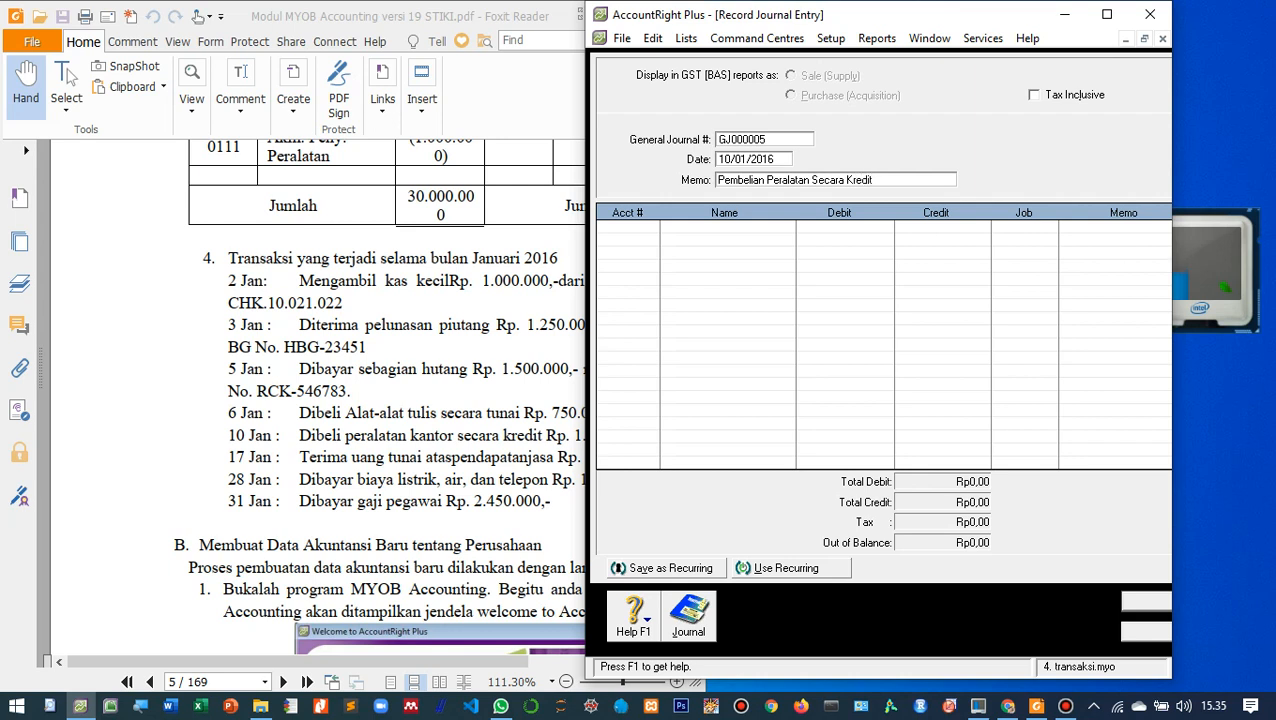
key("Tab")
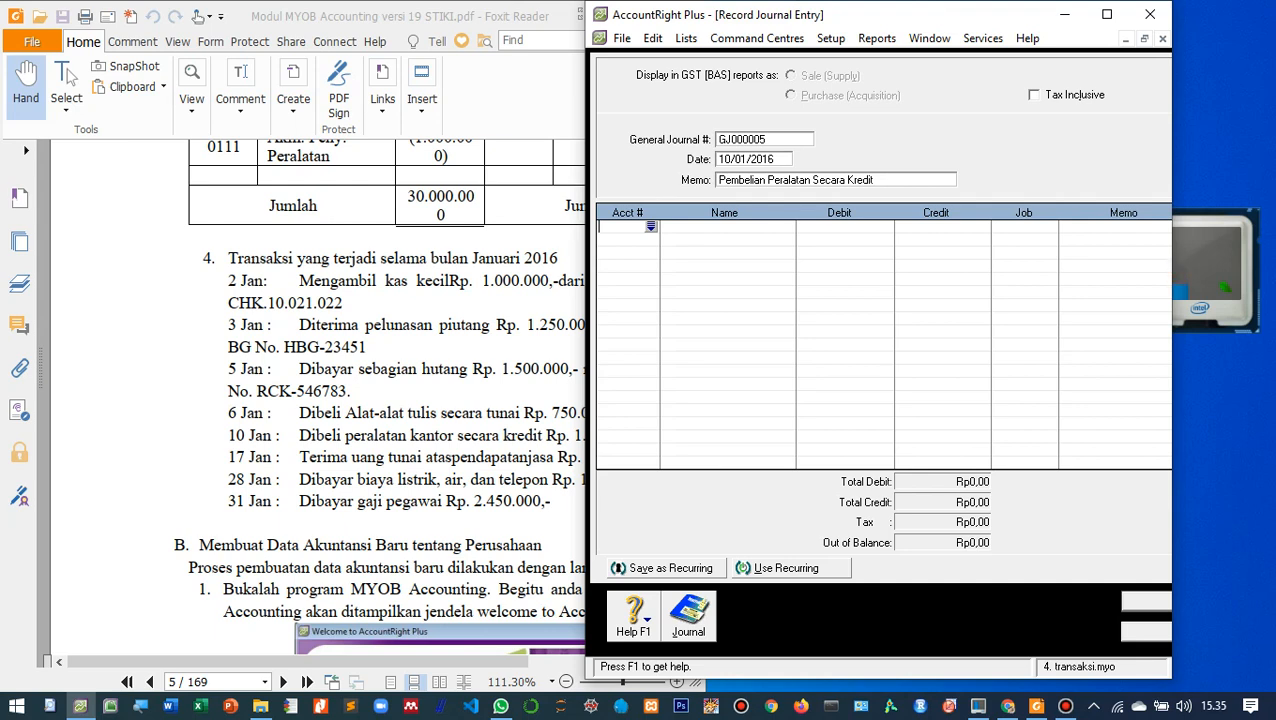
Step: Choose account 1-0110 Peralatan Kantor for the first line of the entry
key("Return")
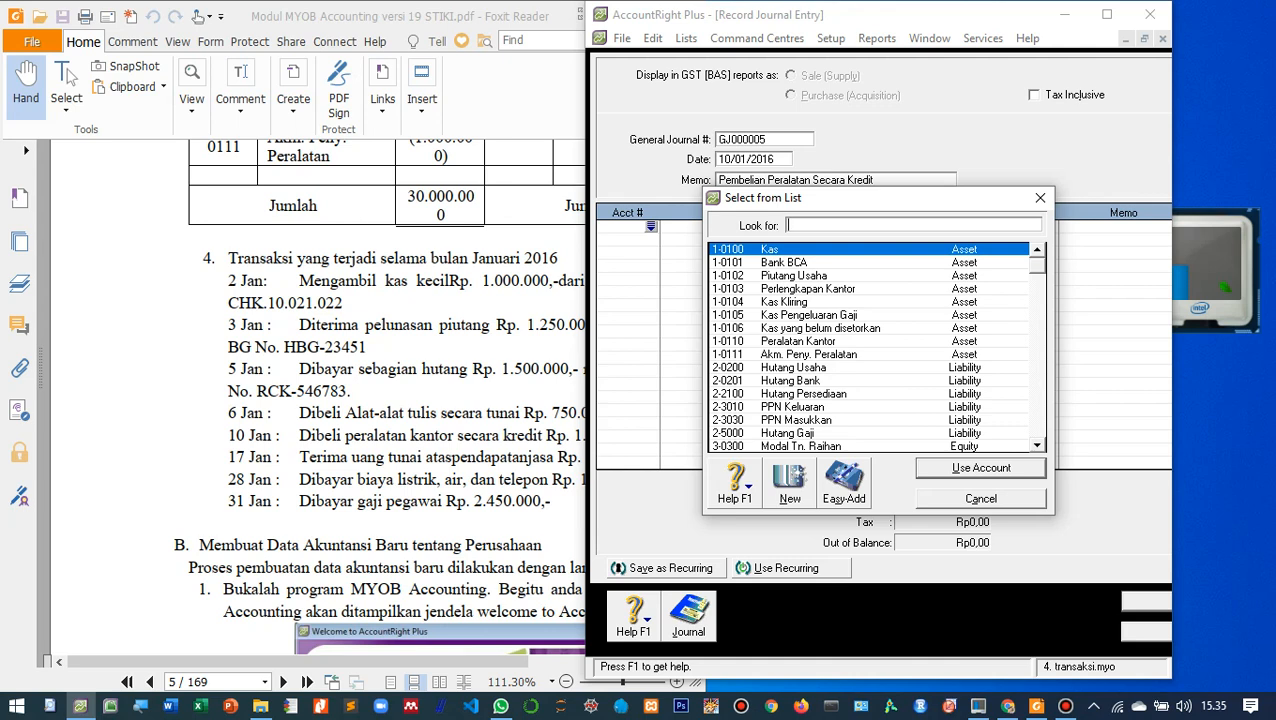
scroll(875, 346, "down", 2)
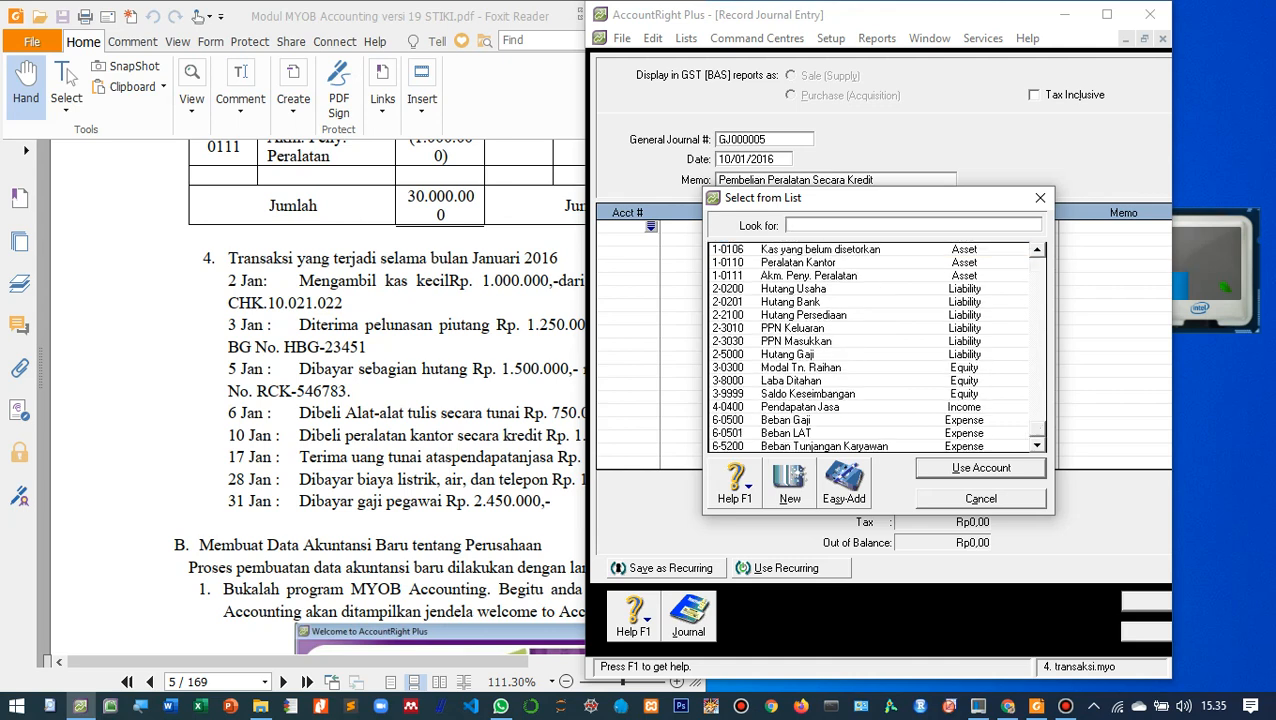
type("2-0201")
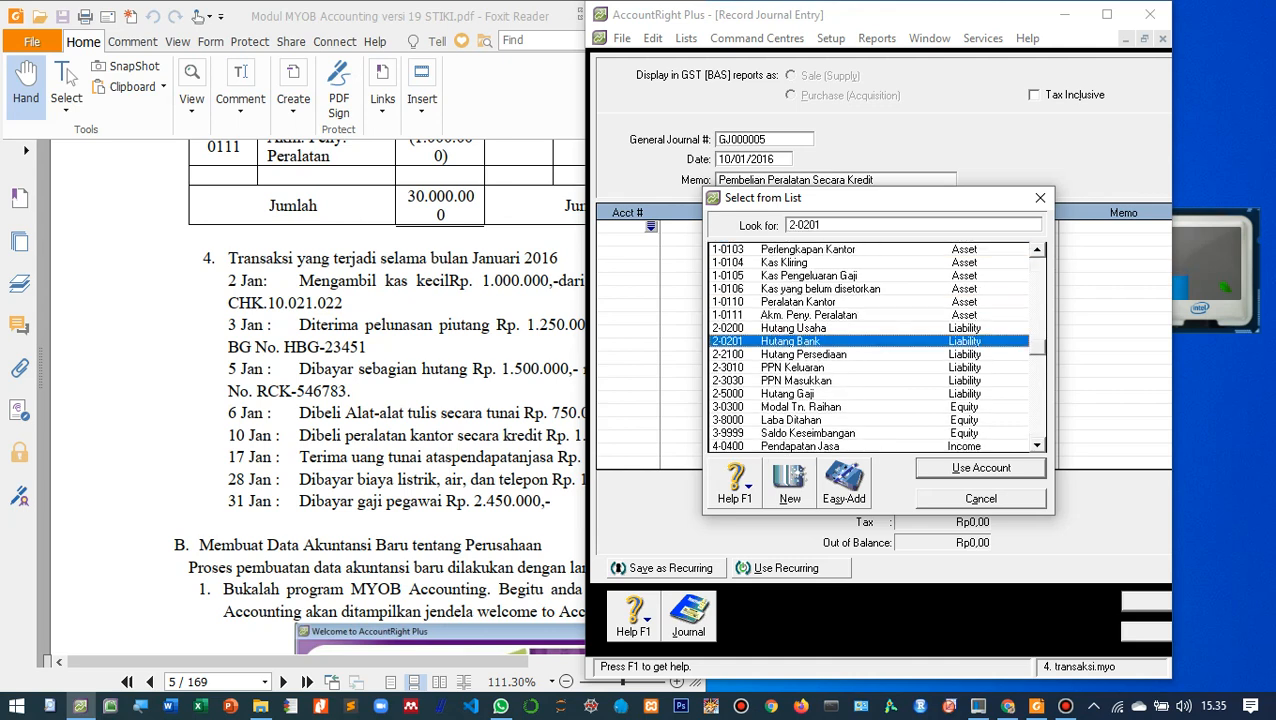
key("Up")
key("Up")
key("Up")
key("Return")
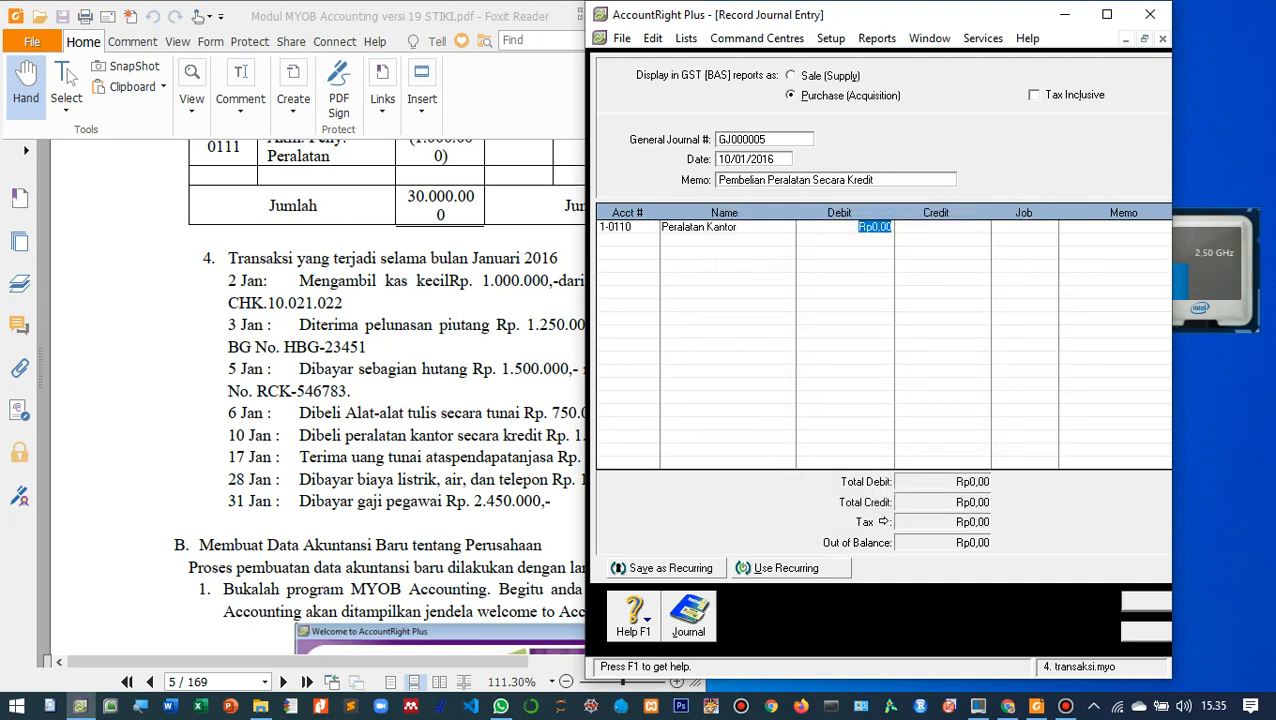
Step: Enter a debit of Rp15.000.000 on the Peralatan Kantor line
type("1")
key("alt+Tab")
key("alt+Tab")
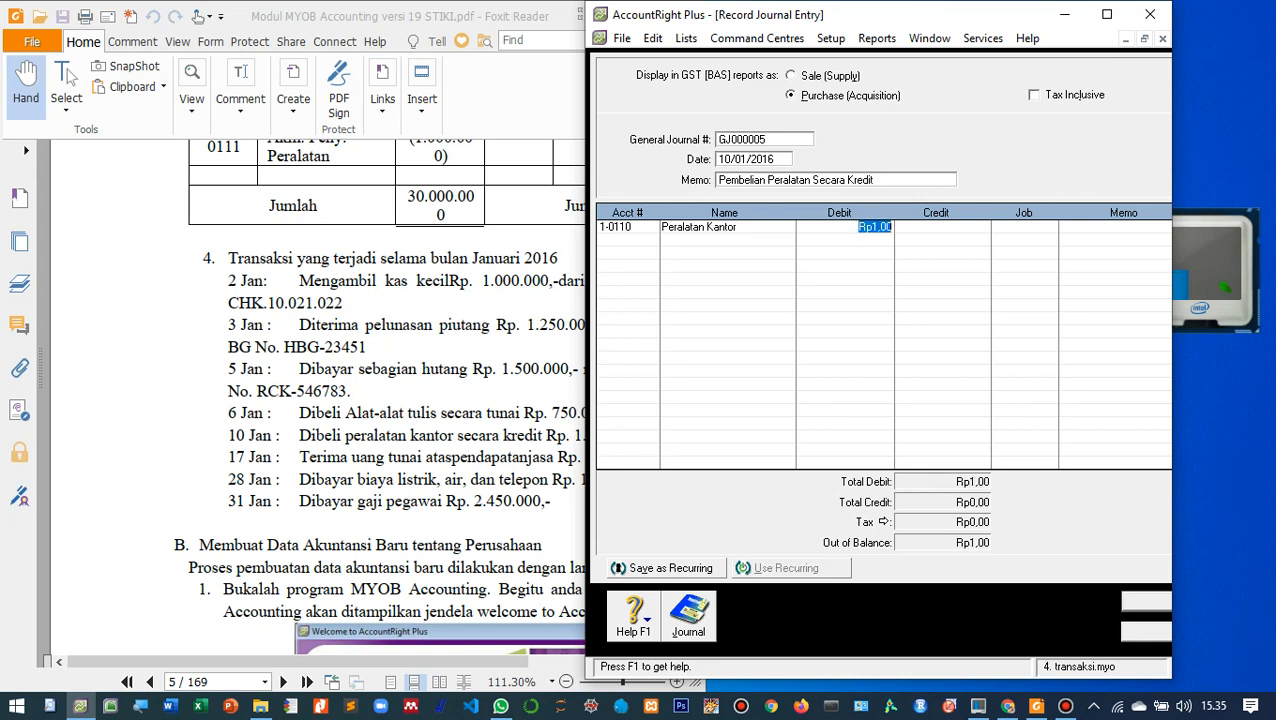
type("15.")
type("000.000")
key("Tab")
key("Tab")
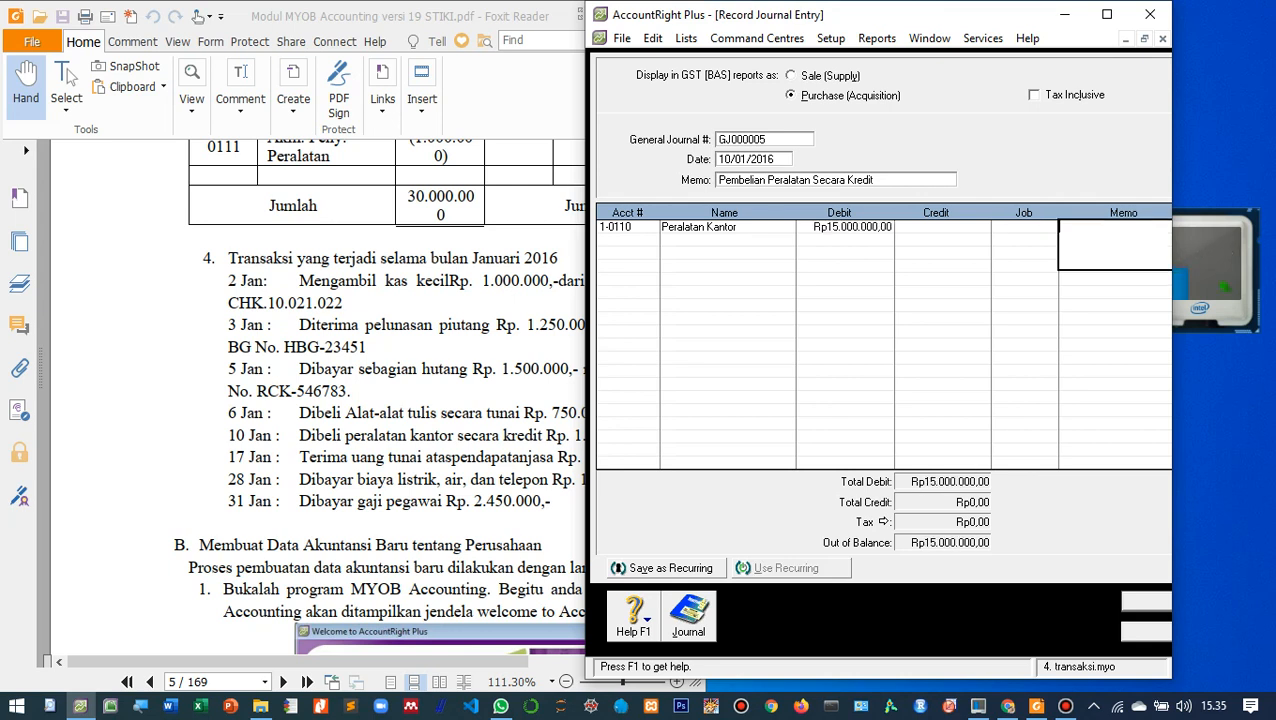
Step: Correct the Peralatan Kantor debit to Rp1.500.000 and go on to the second line's account
left_click(852, 227)
left_click(852, 227)
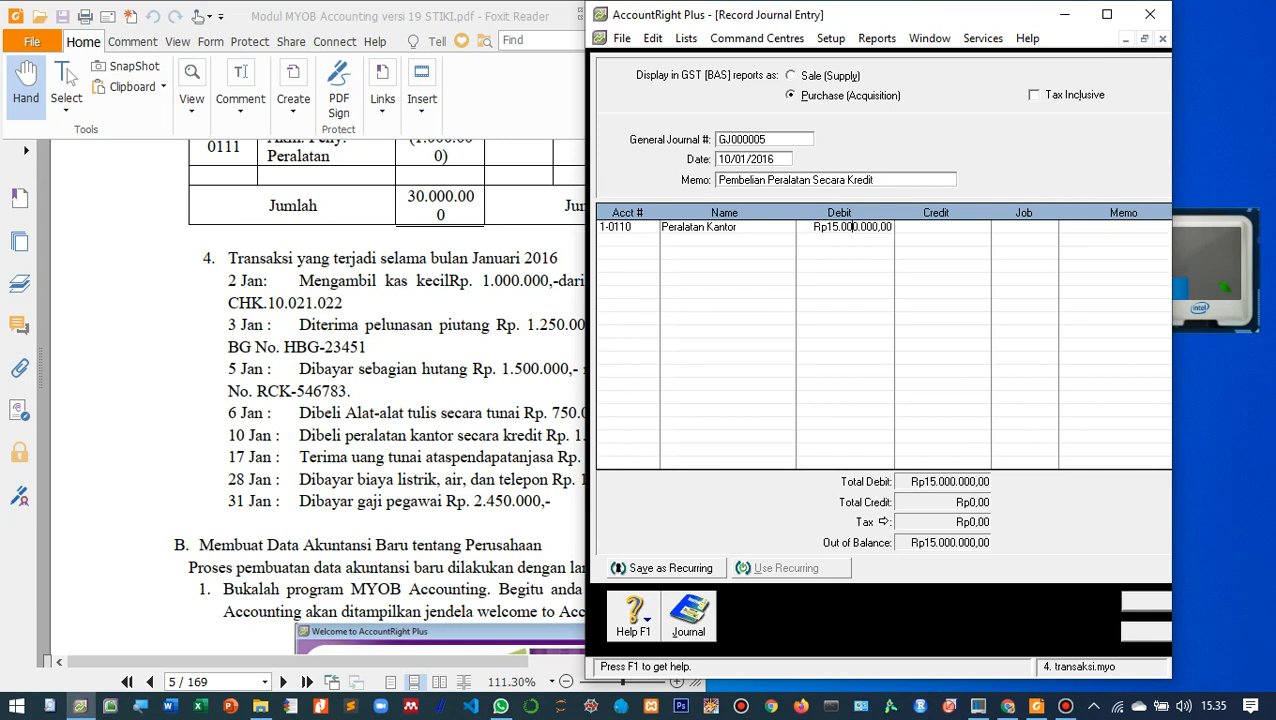
key("BackSpace")
key("Tab")
key("Tab")
key("Tab")
key("Tab")
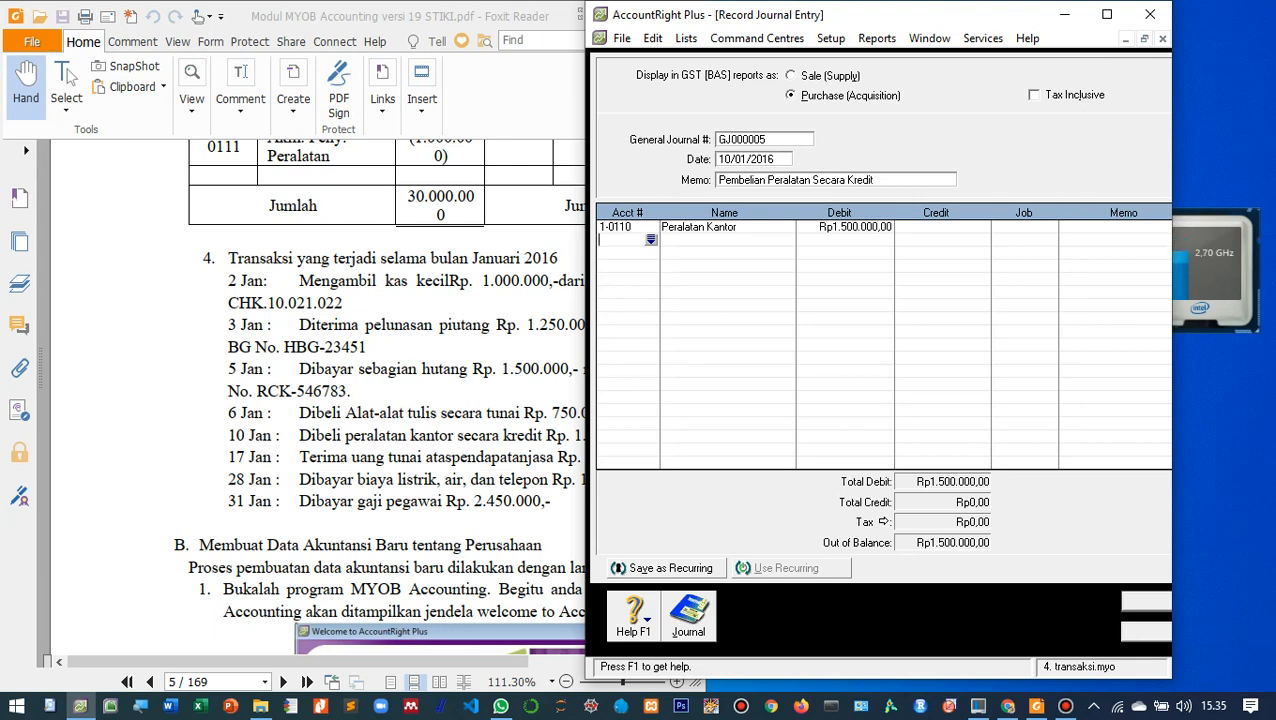
key("Tab")
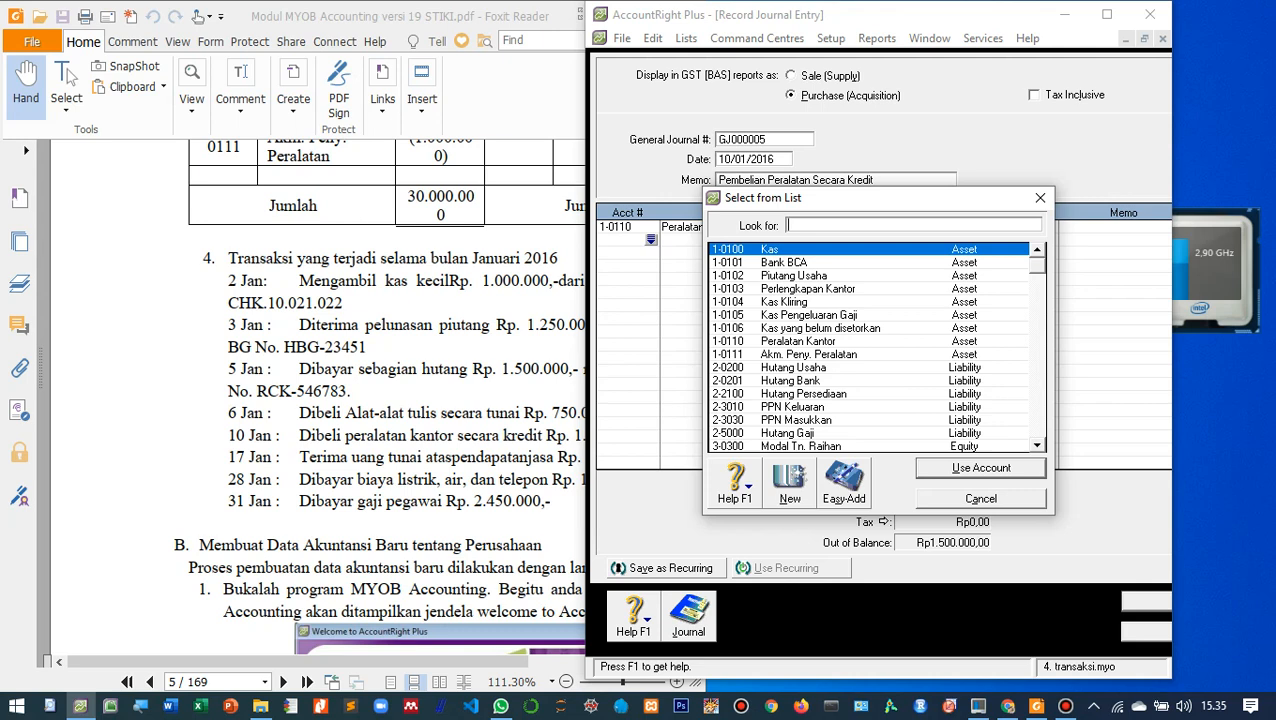
key("Return")
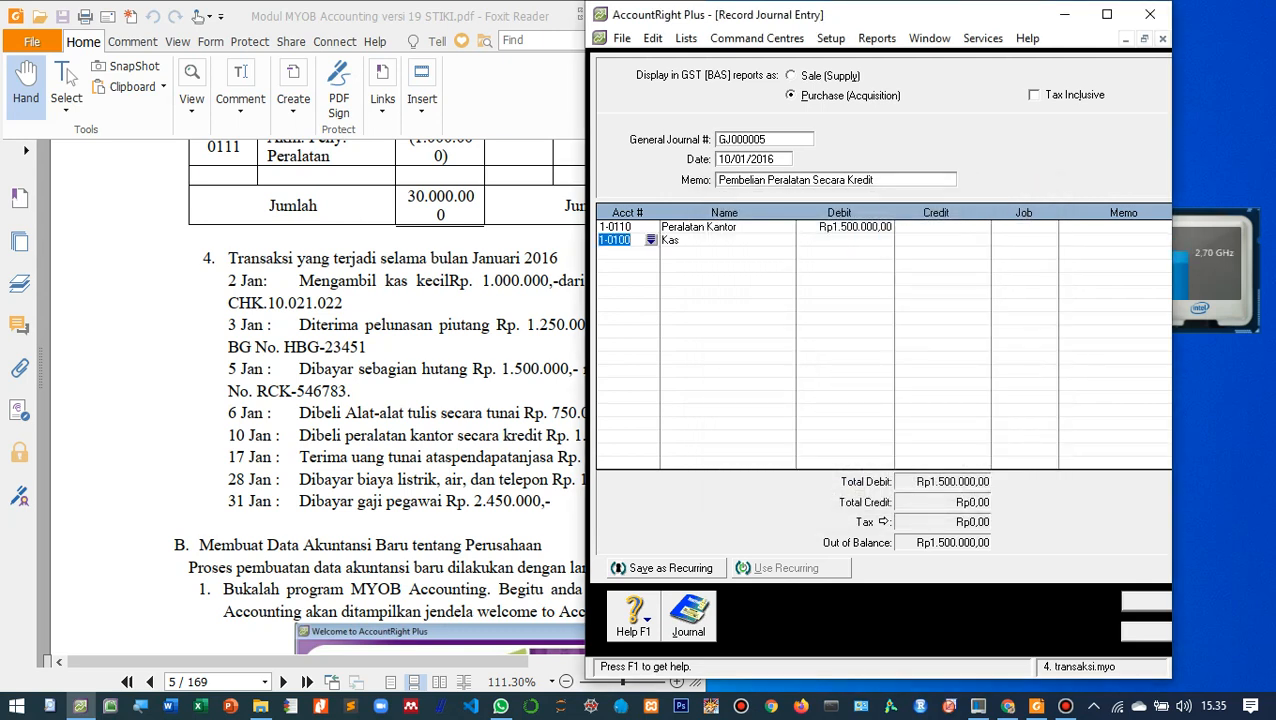
key("BackSpace")
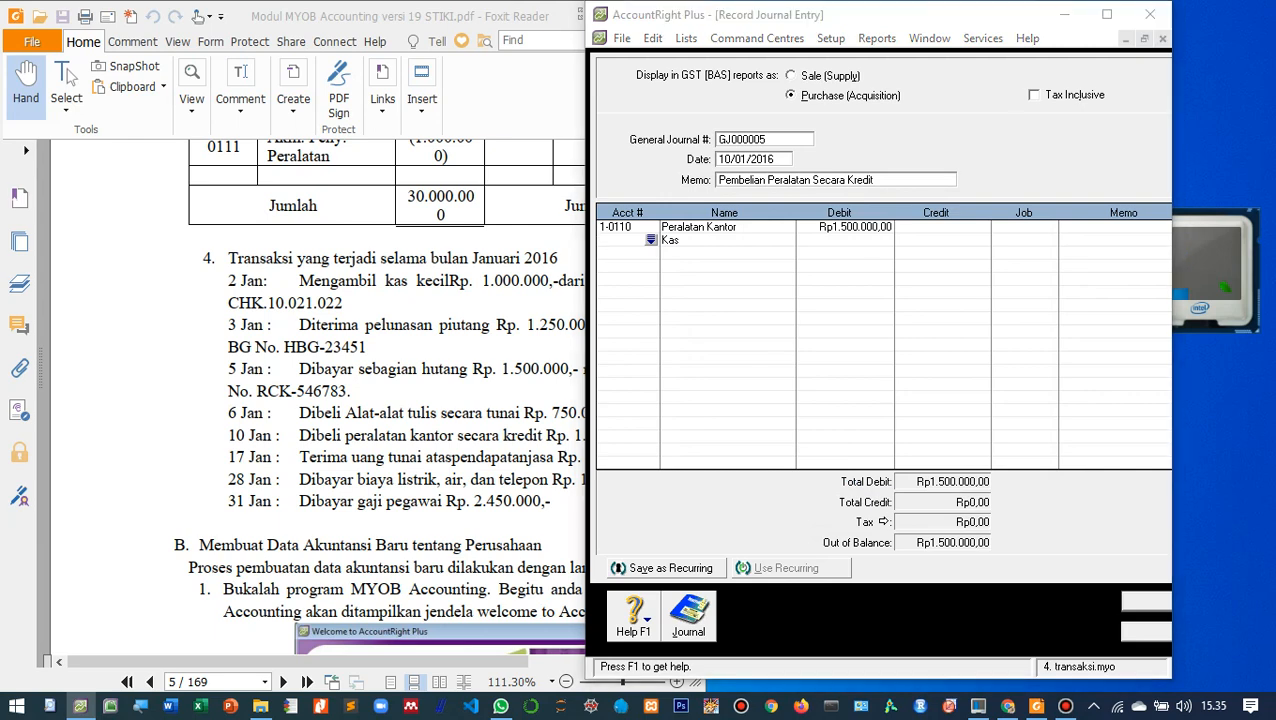
key("Tab")
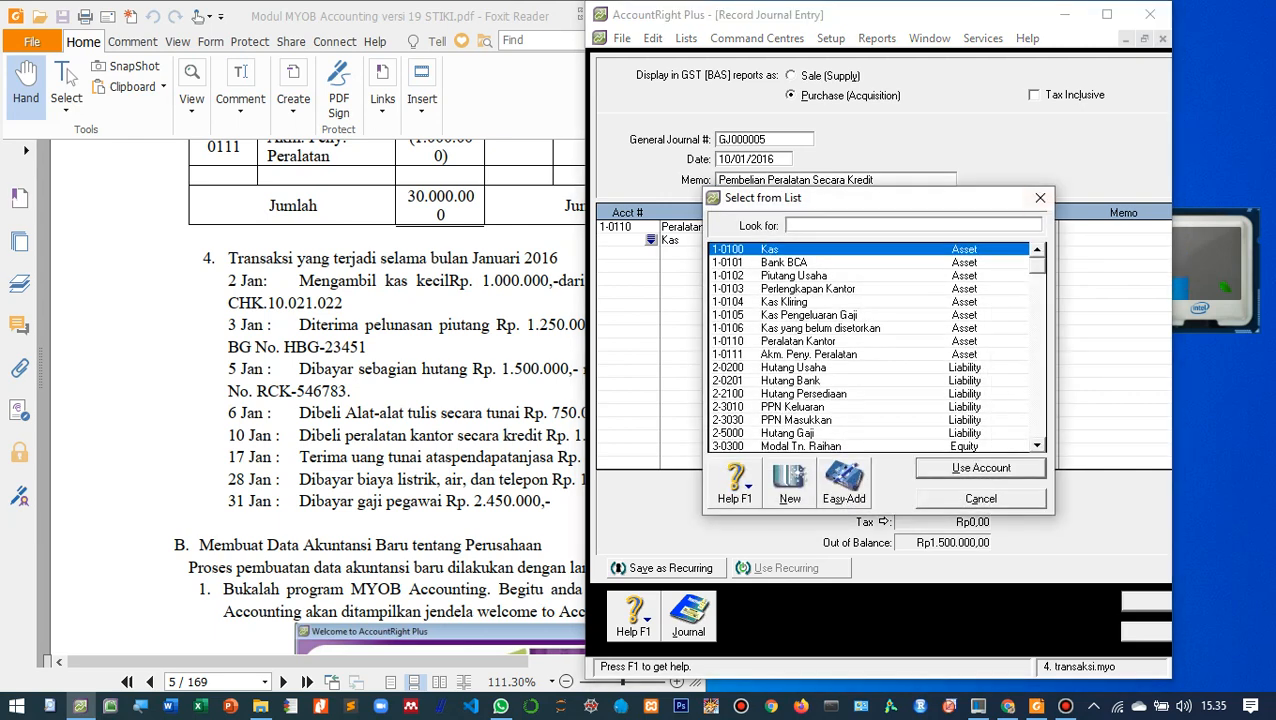
key("Return")
key("shift+Tab")
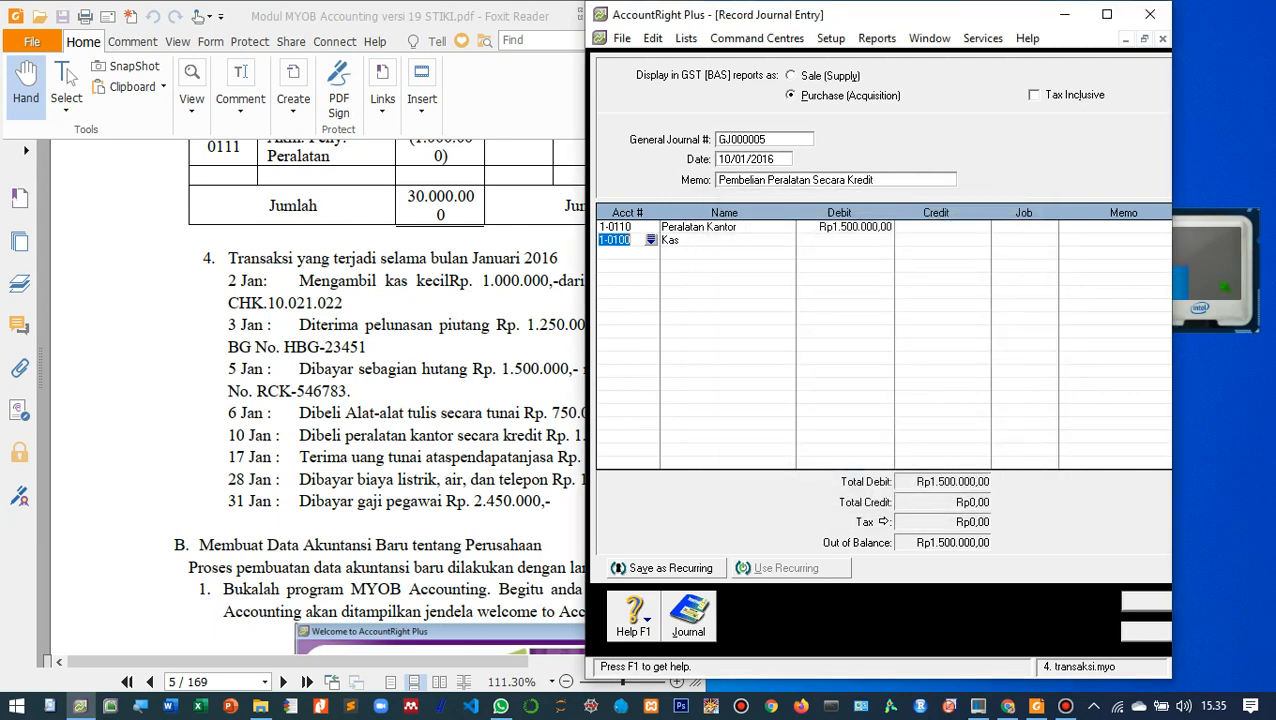
key("BackSpace")
Step: Credit account 2-0200 Hutang Usaha with Rp1.500.000 on the second line, accepting the linked payable account, and record the entry
key("Tab")
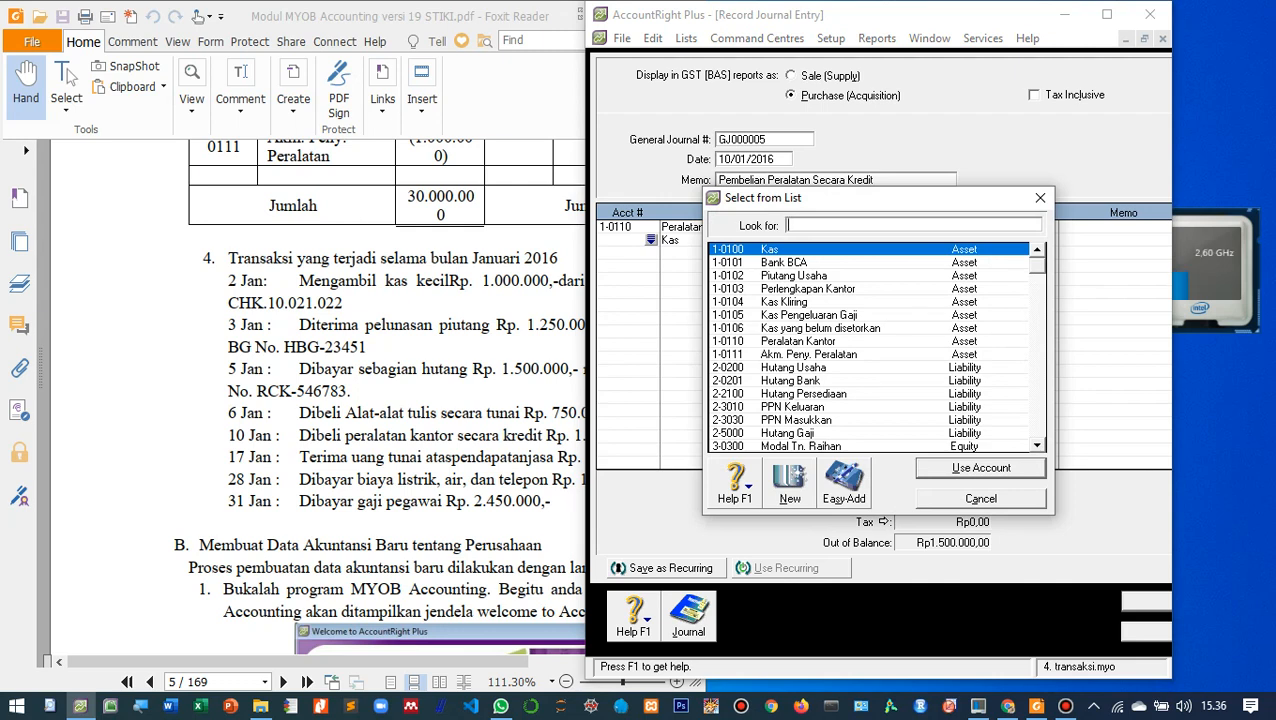
mouse_move(835, 209)
left_mouse_down()
mouse_move(912, 254)
mouse_move(852, 217)
left_mouse_up()
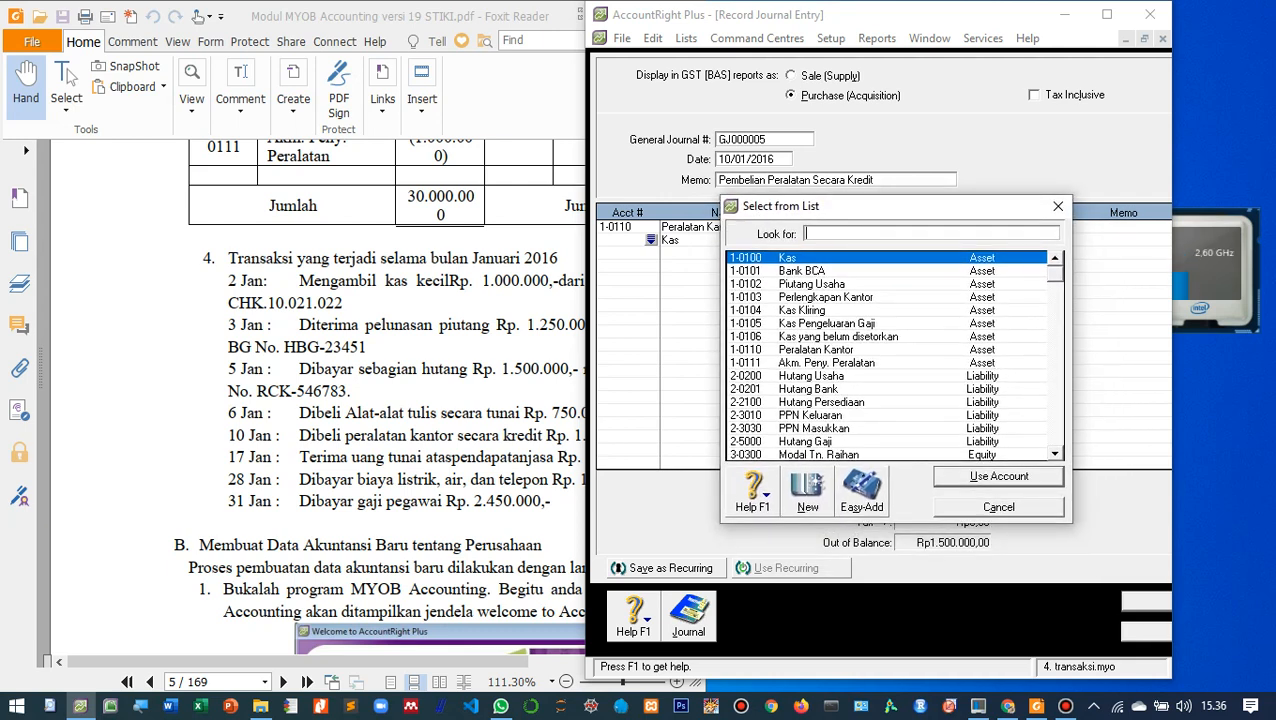
type("2-0200")
key("Return")
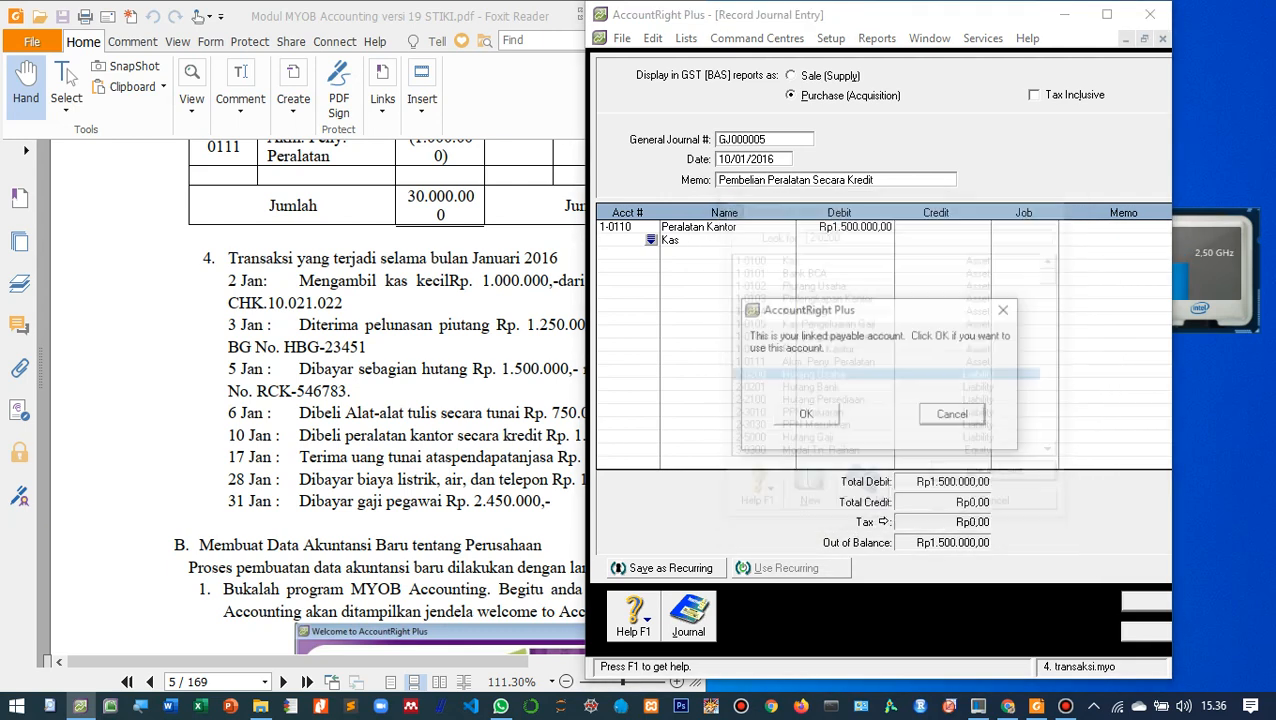
key("Return")
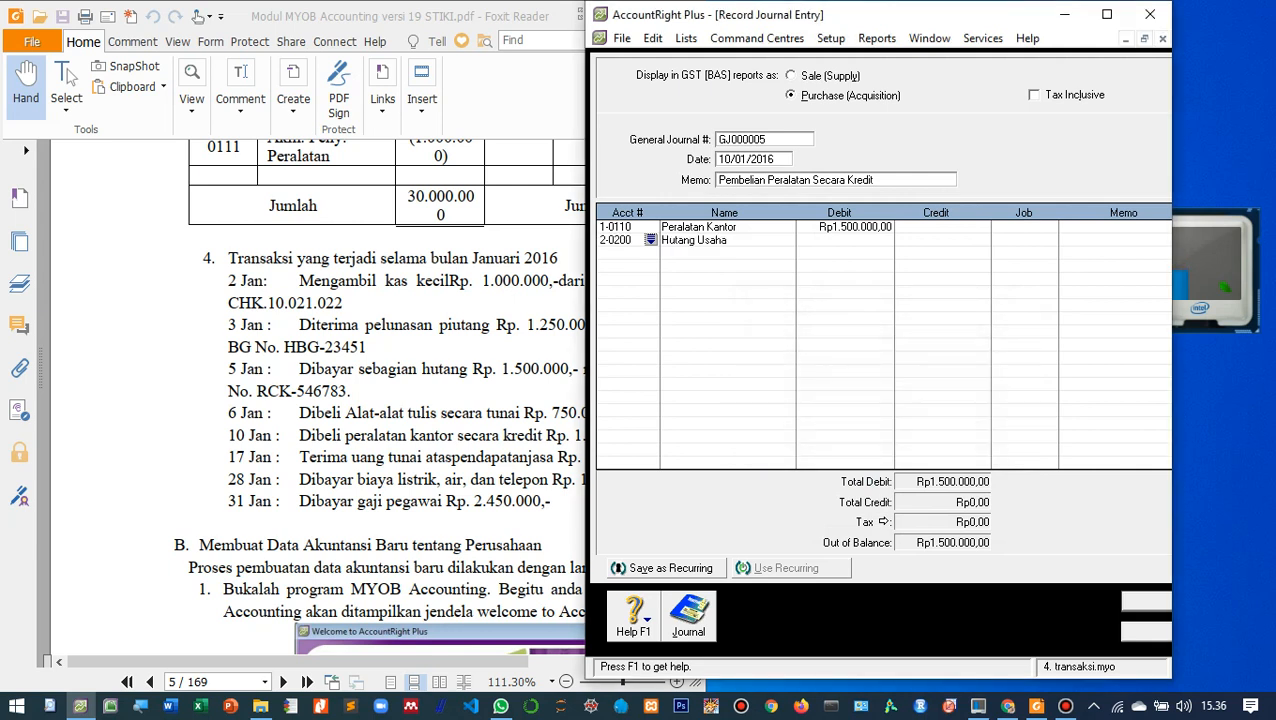
key("Tab")
key("Tab")
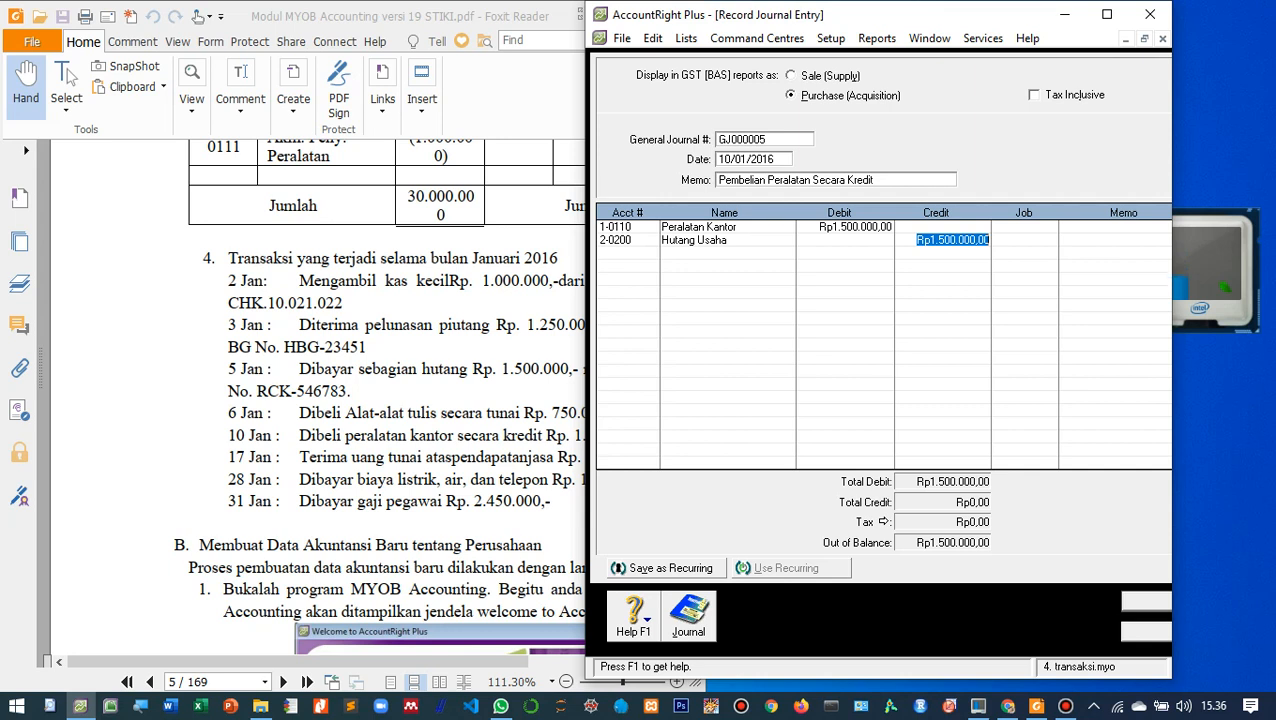
key("Tab")
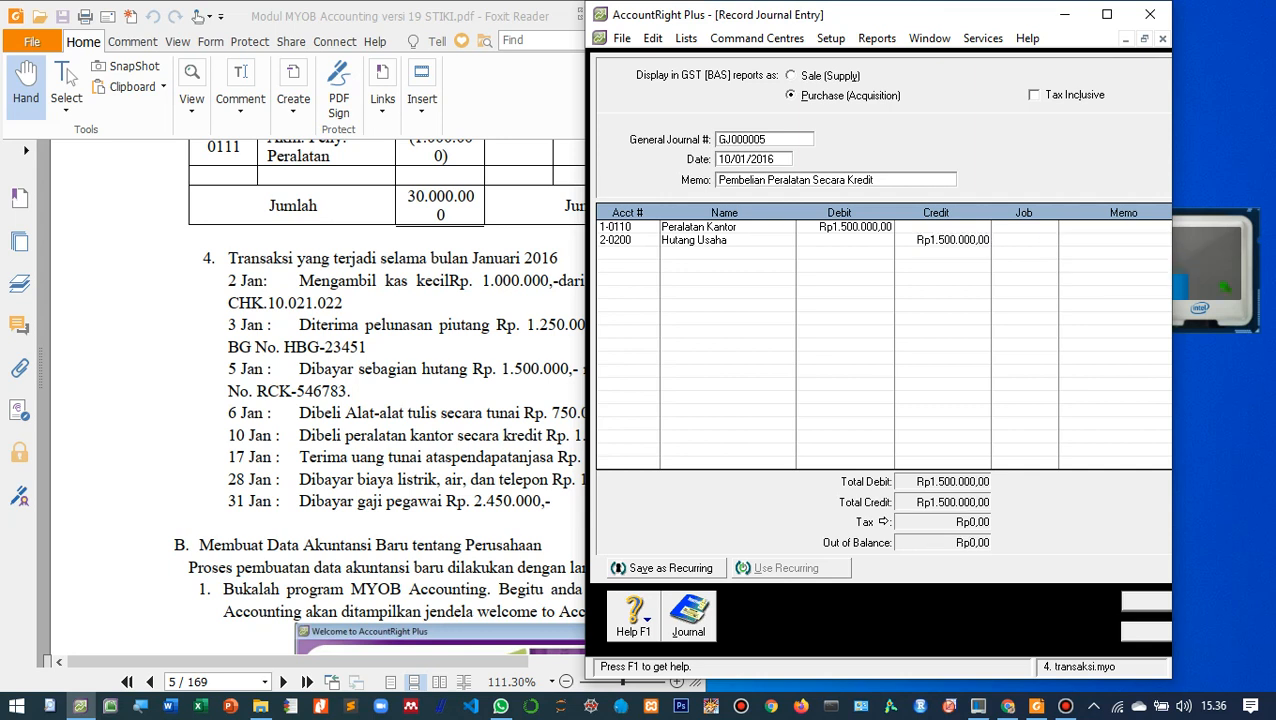
key("Return")
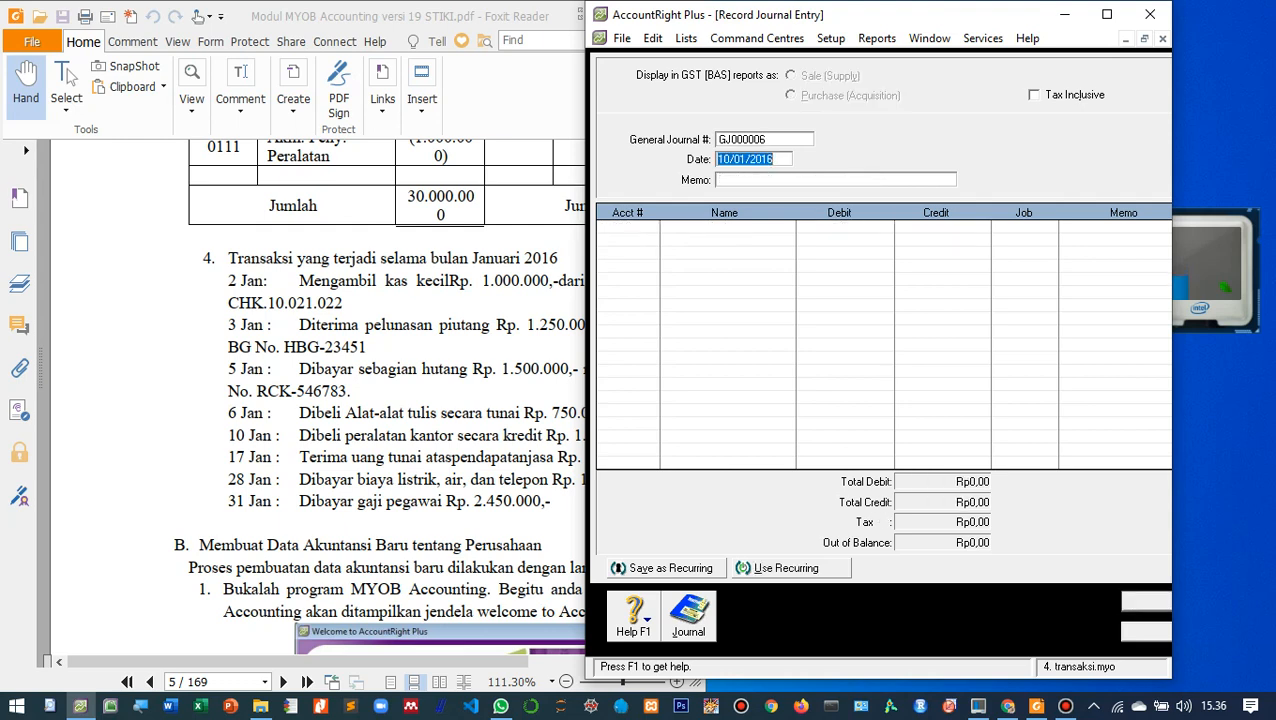
Step: Check the next transaction in the PDF module and date the new journal entry 17/01/2016
key("alt+Tab")
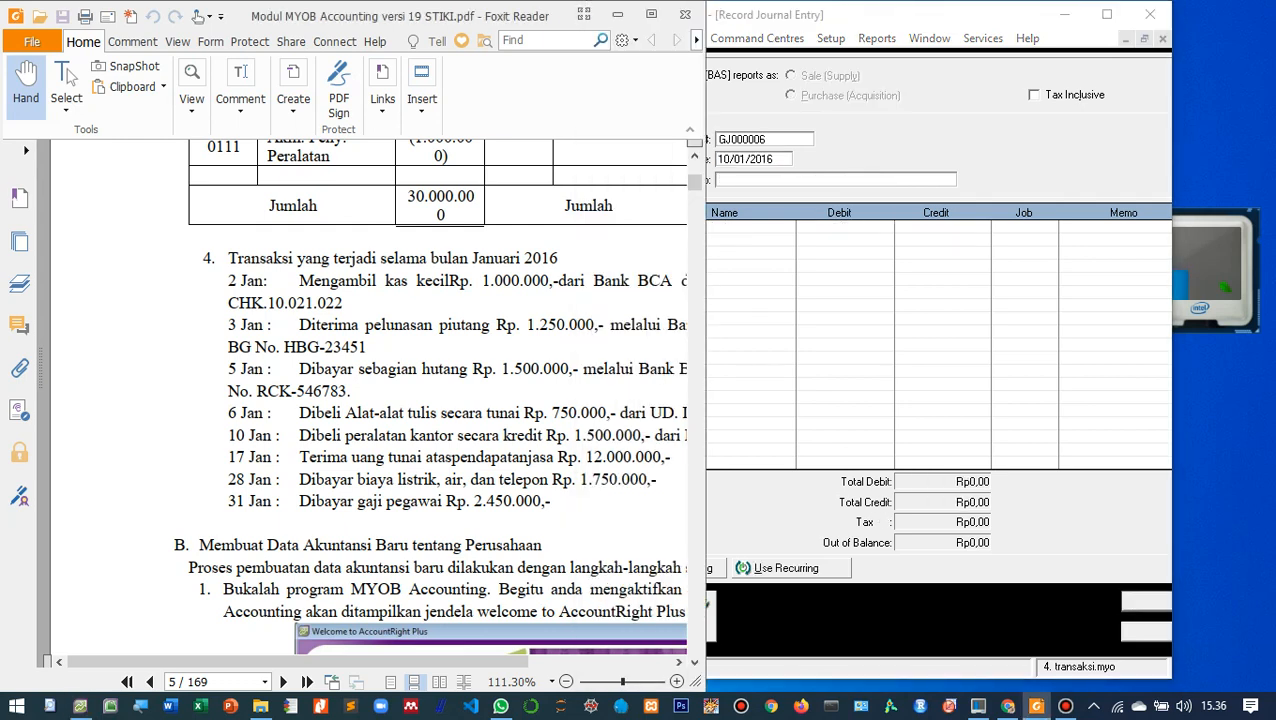
key("alt+Tab")
left_click(735, 159)
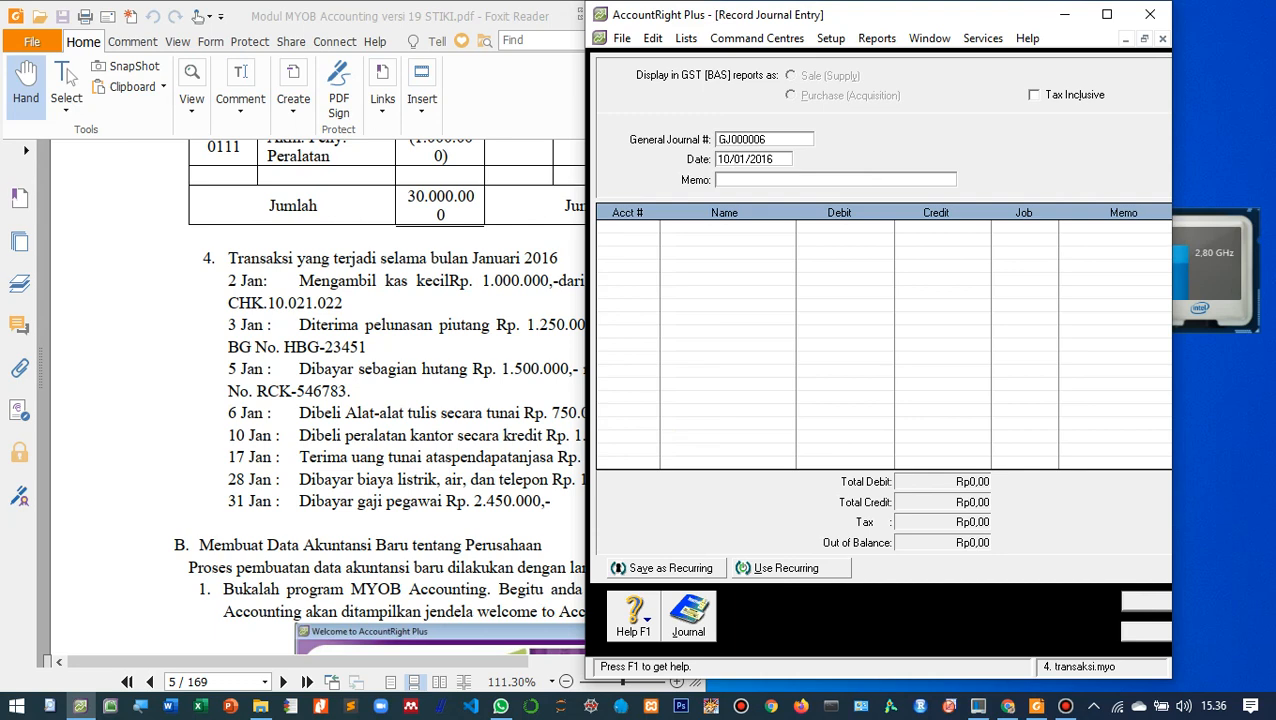
key("BackSpace")
type("7")
key("Tab")
Step: Check the transaction's description in the PDF module and set the entry's memo to "Terima Pendapatan"
key("alt+Tab")
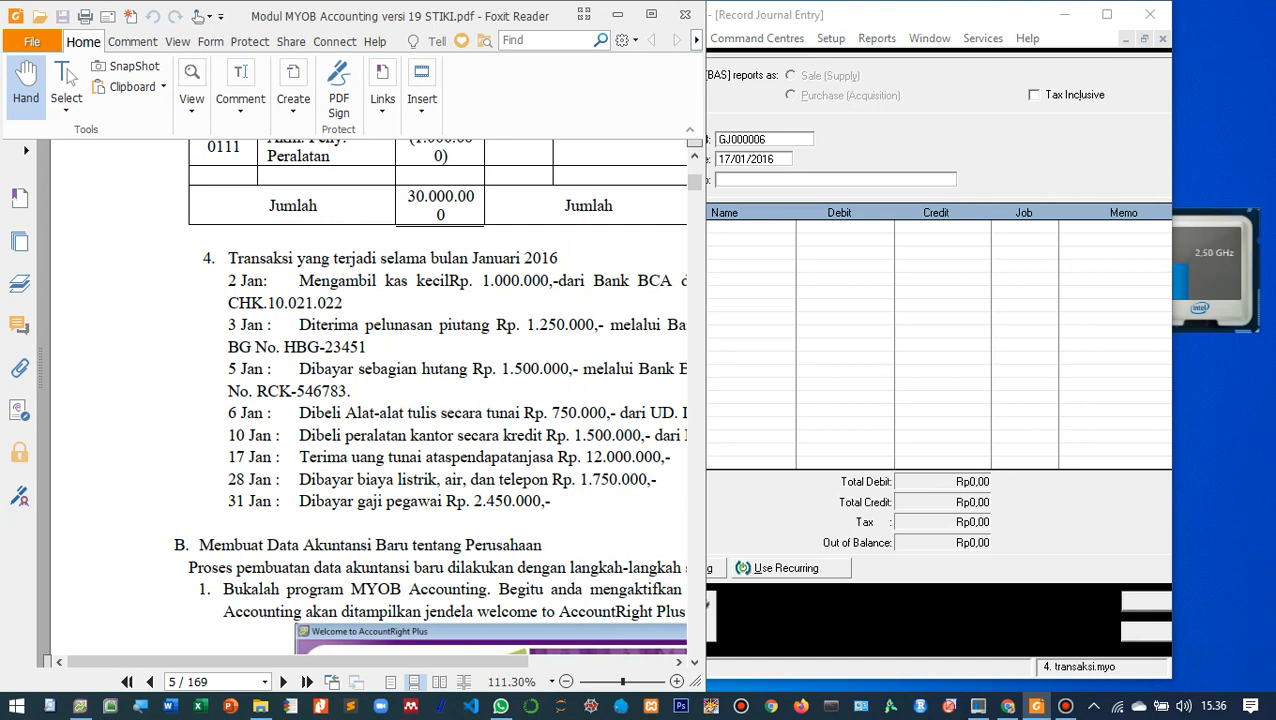
key("alt+Tab")
type("T")
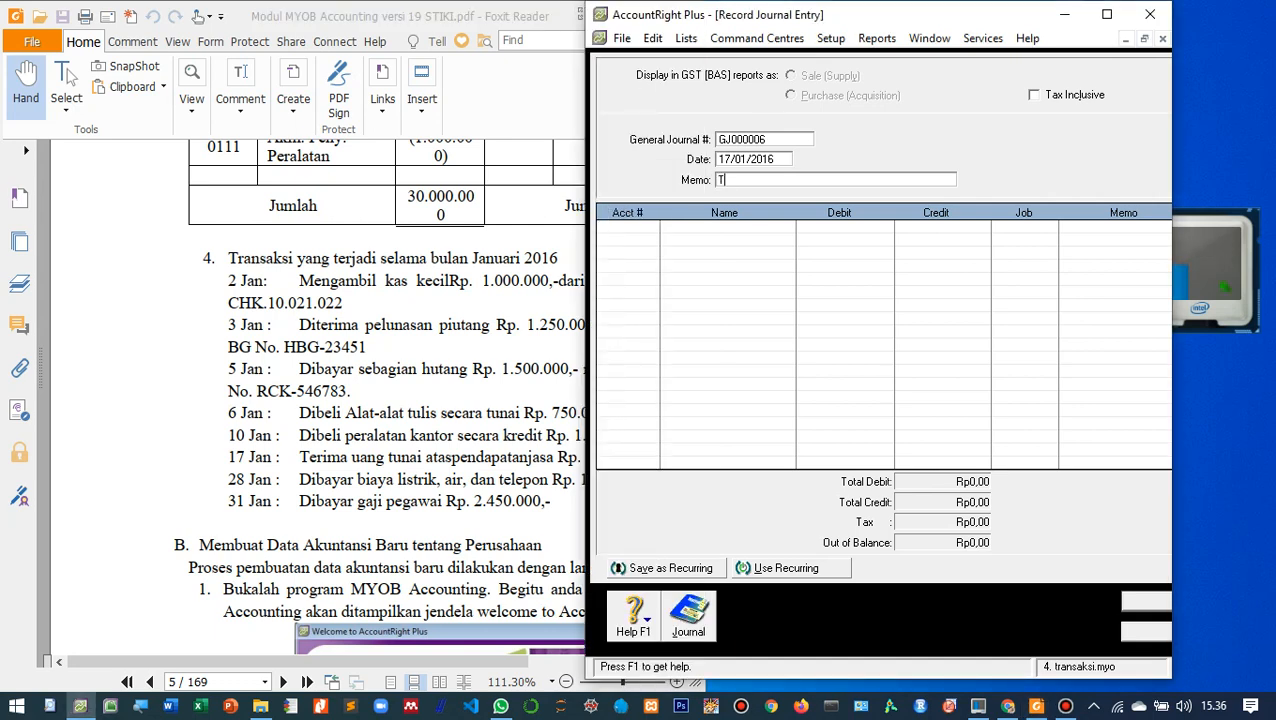
type("erima Pendapatan")
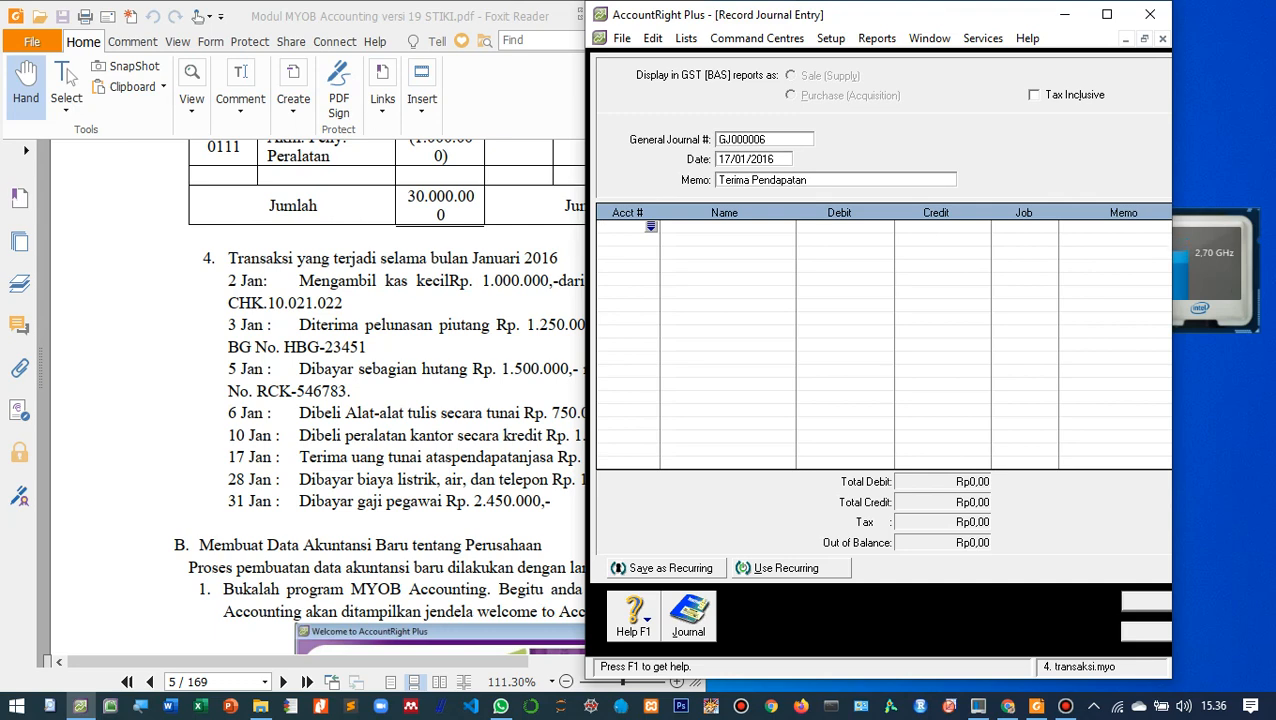
Step: Debit account 1-0100 Kas with Rp12.000.000 on the first line, checking the amount in the PDF module
key("Tab")
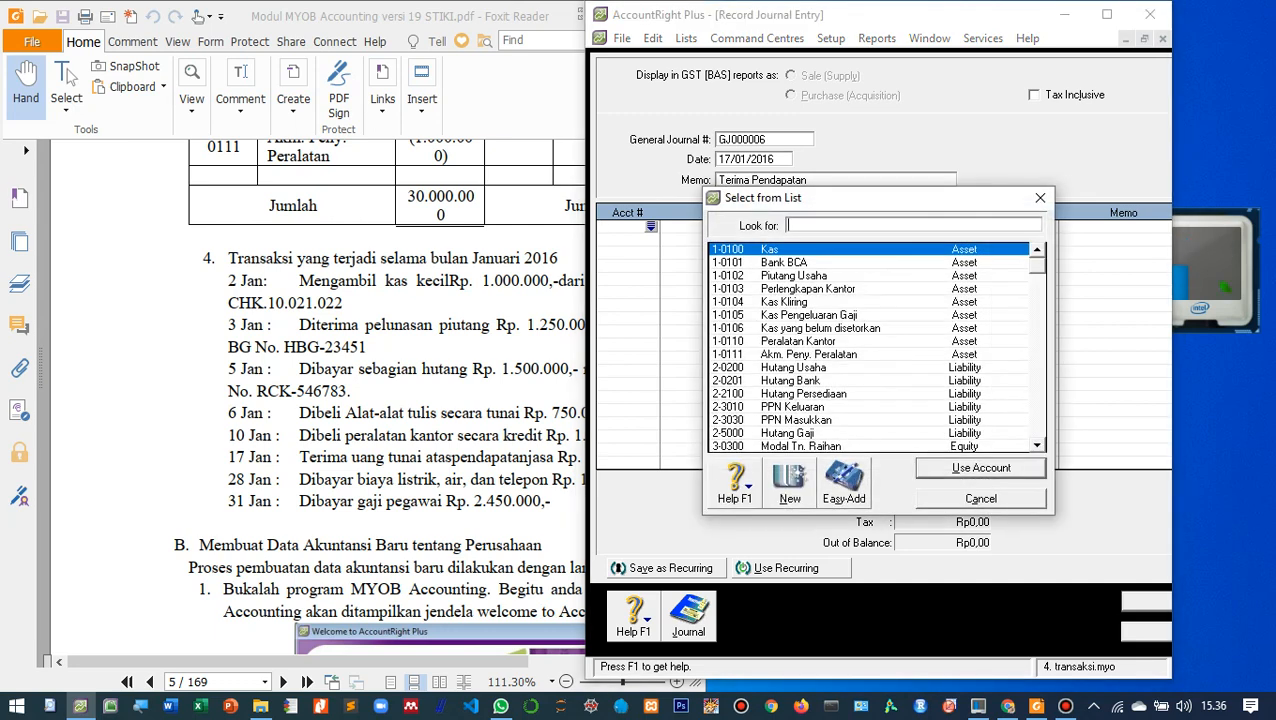
key("Return")
key("alt+Tab")
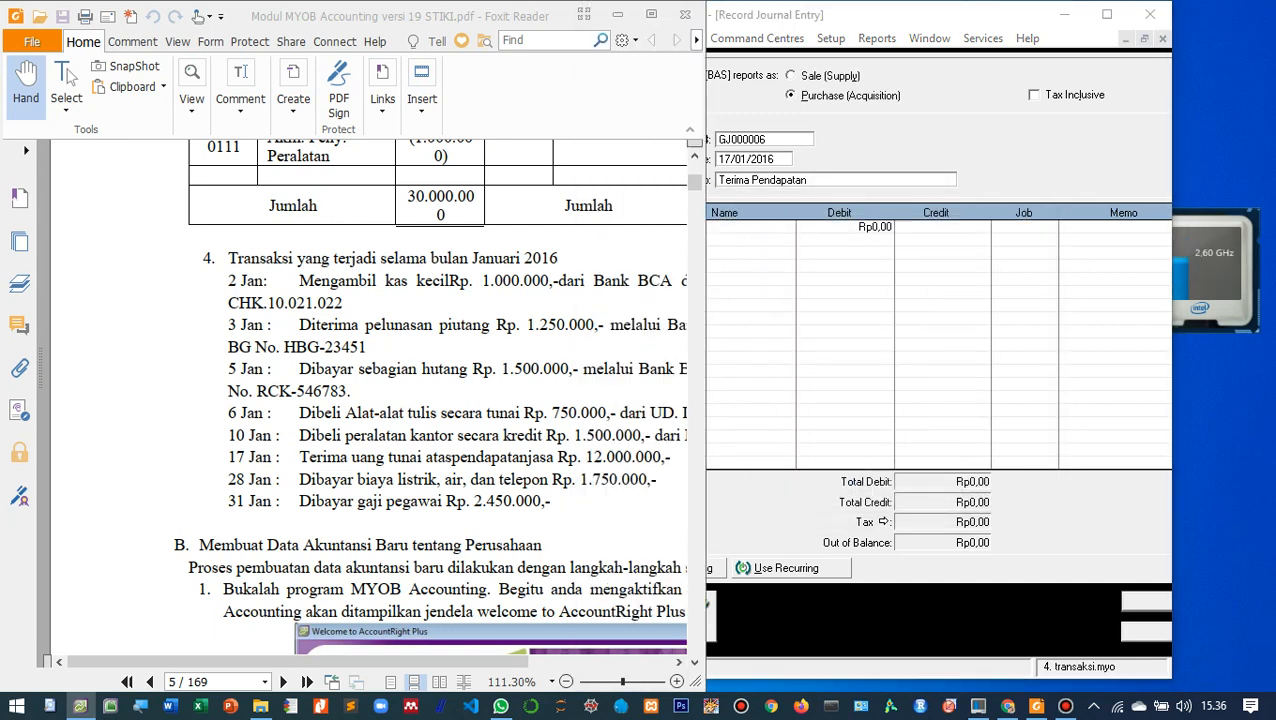
key("alt+Tab")
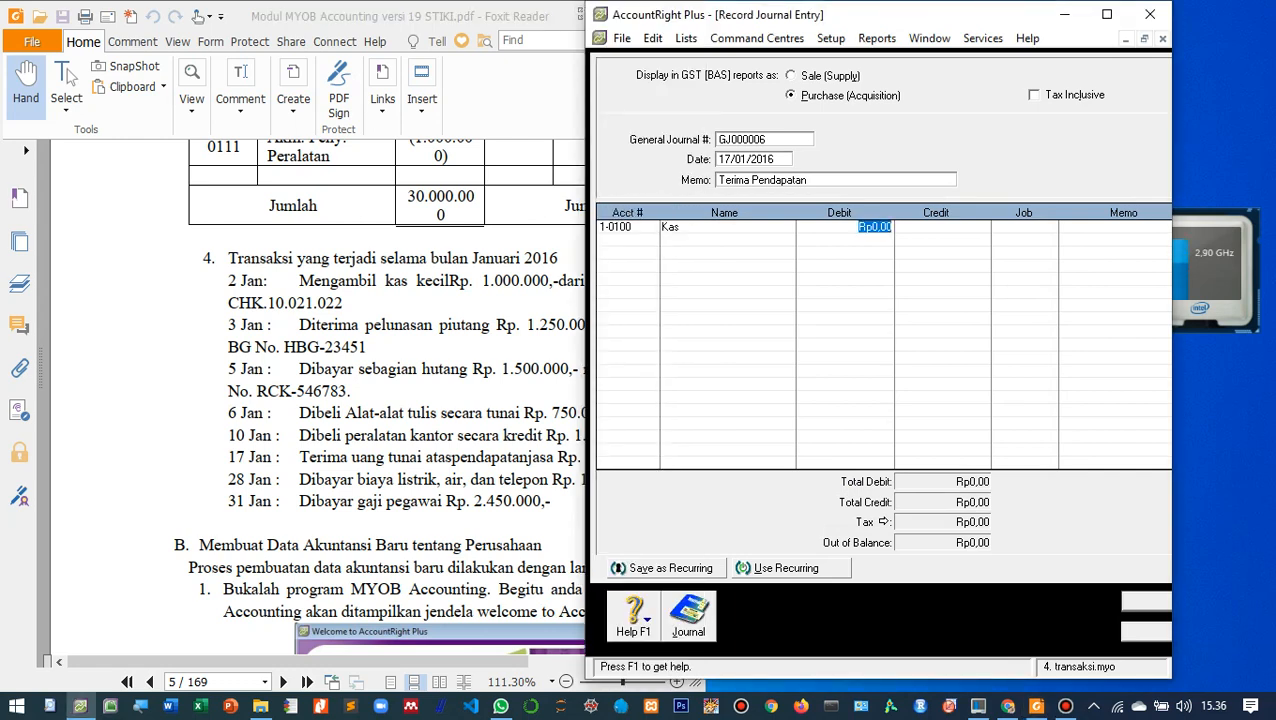
type("12.000.000")
key("Tab")
key("Tab")
key("Tab")
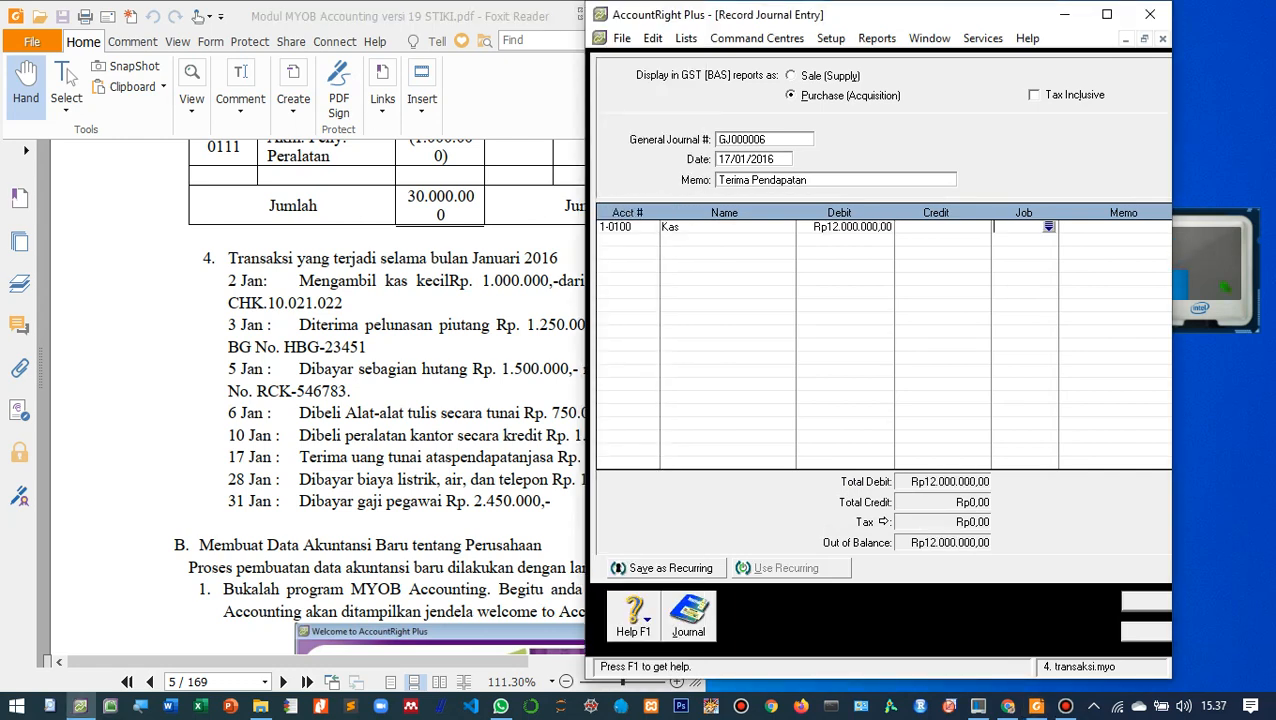
Step: Credit account 4-0400 Pendapatan Jasa with Rp12.000.000 on the second line and record the entry
key("Tab")
key("Tab")
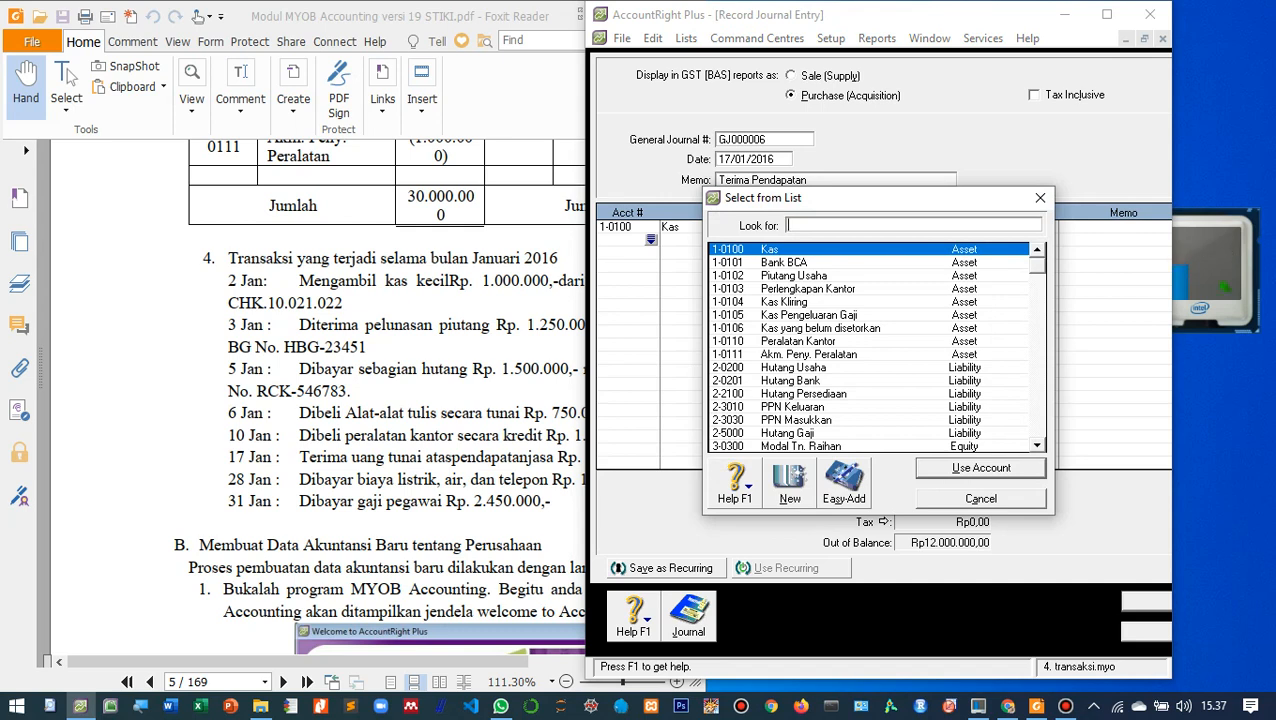
scroll(868, 347, "down", 2)
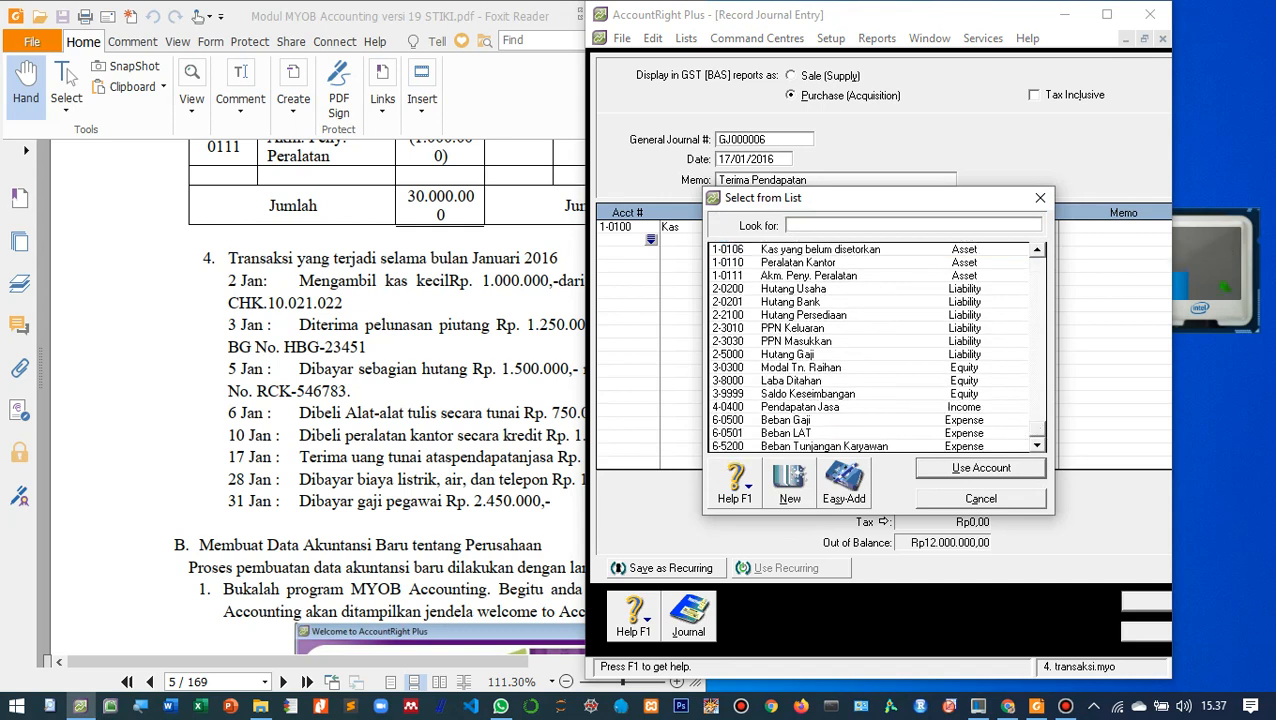
type("4-0400")
key("Return")
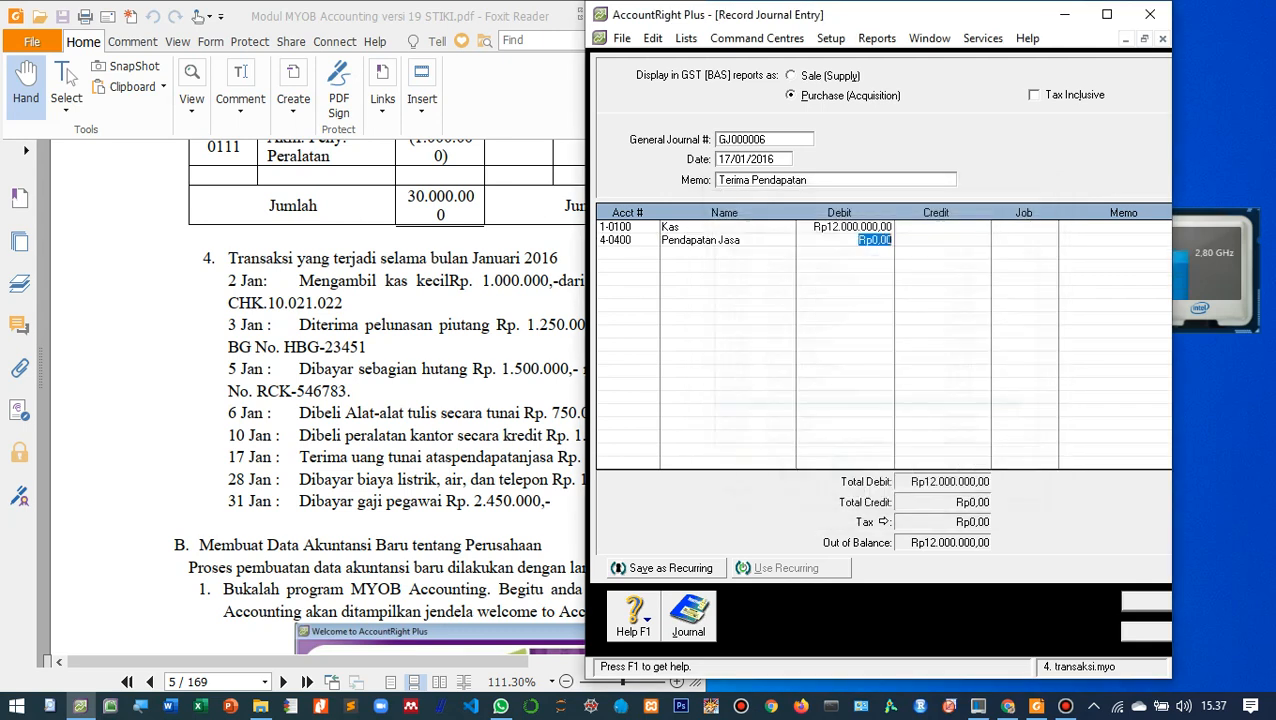
key("Tab")
key("Tab")
key("Tab")
key("Tab")
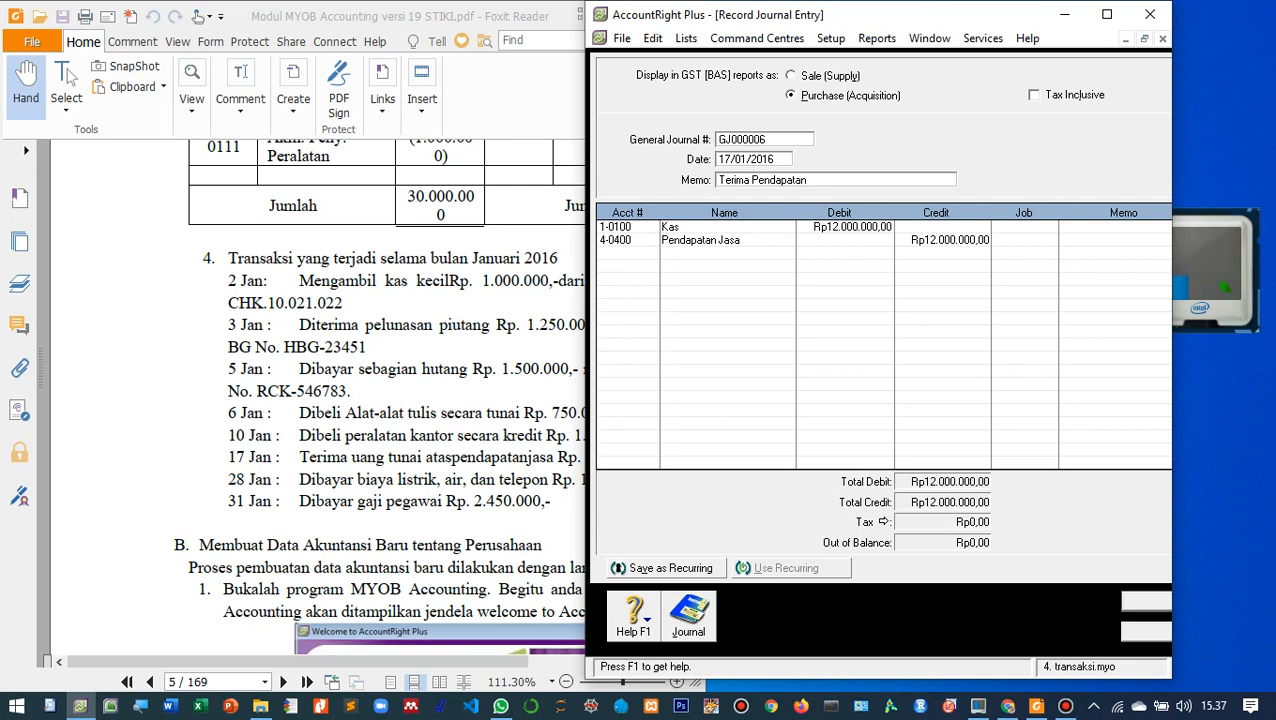
key("Return")
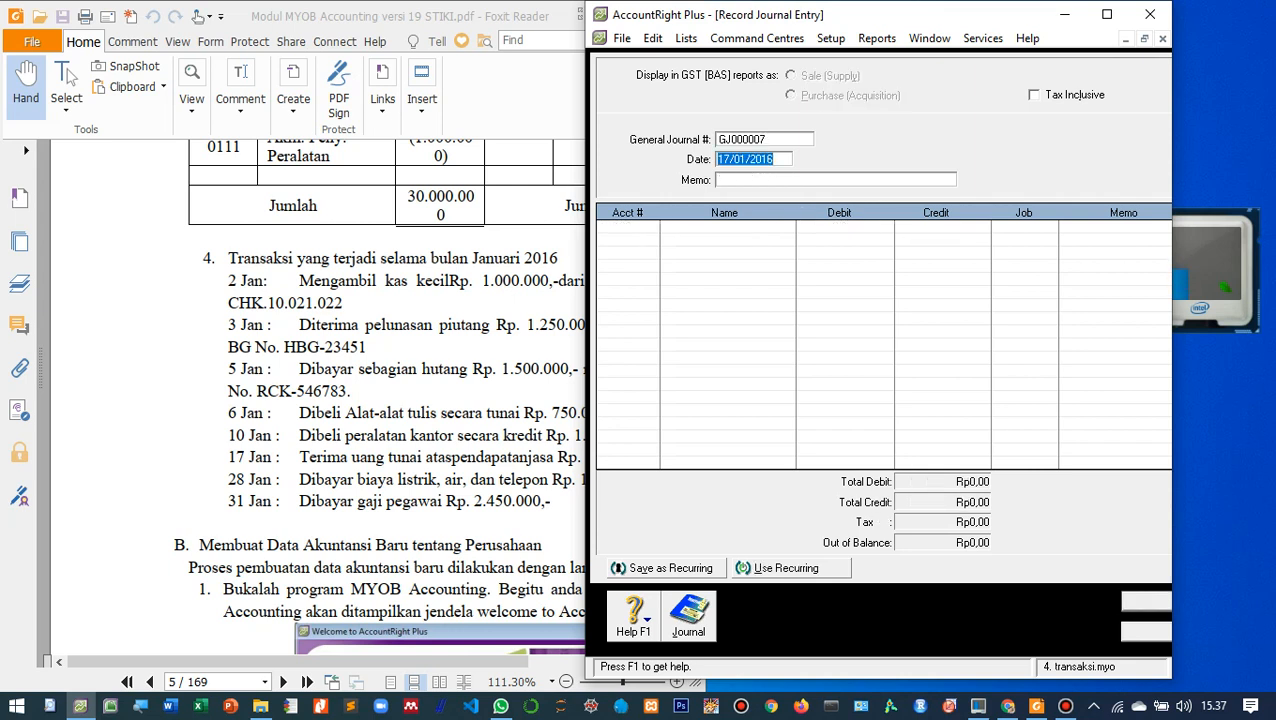
Step: Set the date of the new journal entry to 28/01/2016
key("Left")
key("shift+Right")
key("shift+Right")
type("28")
key("Tab")
Step: Check the transaction in the PDF module and set the entry's memo to "Pembayaran Listrik, Air & Telepon"
key("alt+Tab")
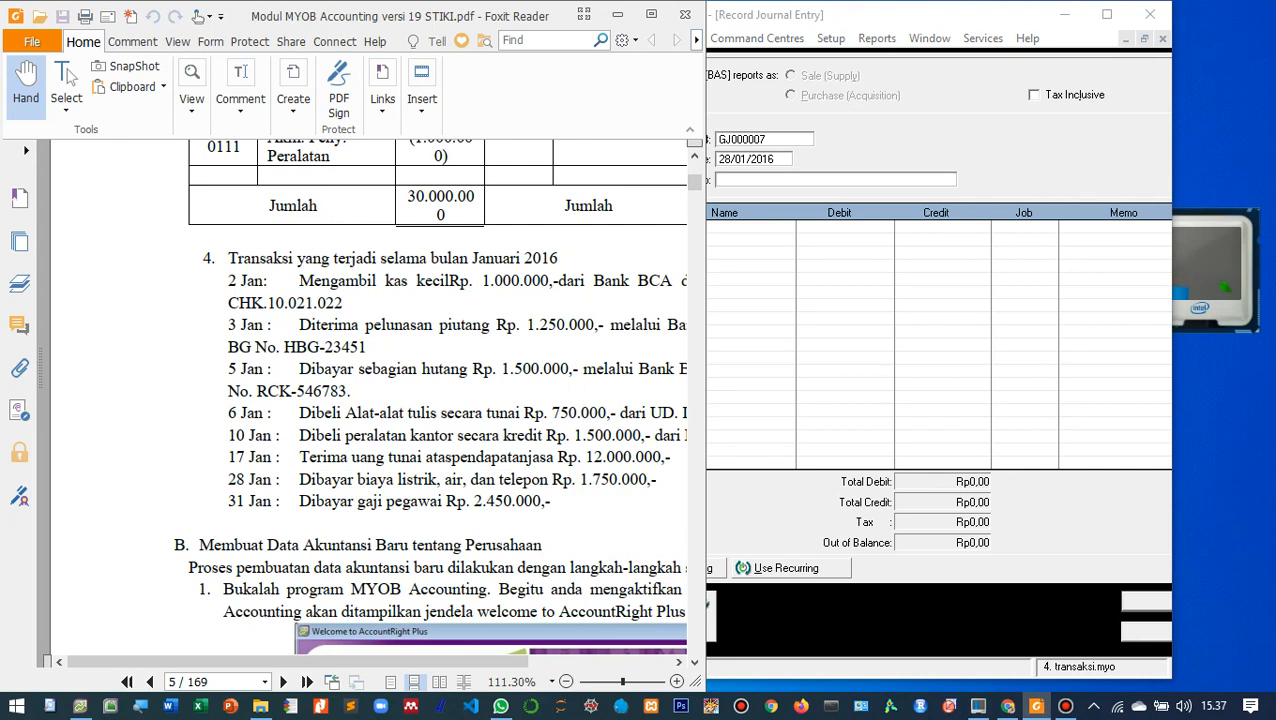
key("alt+Tab")
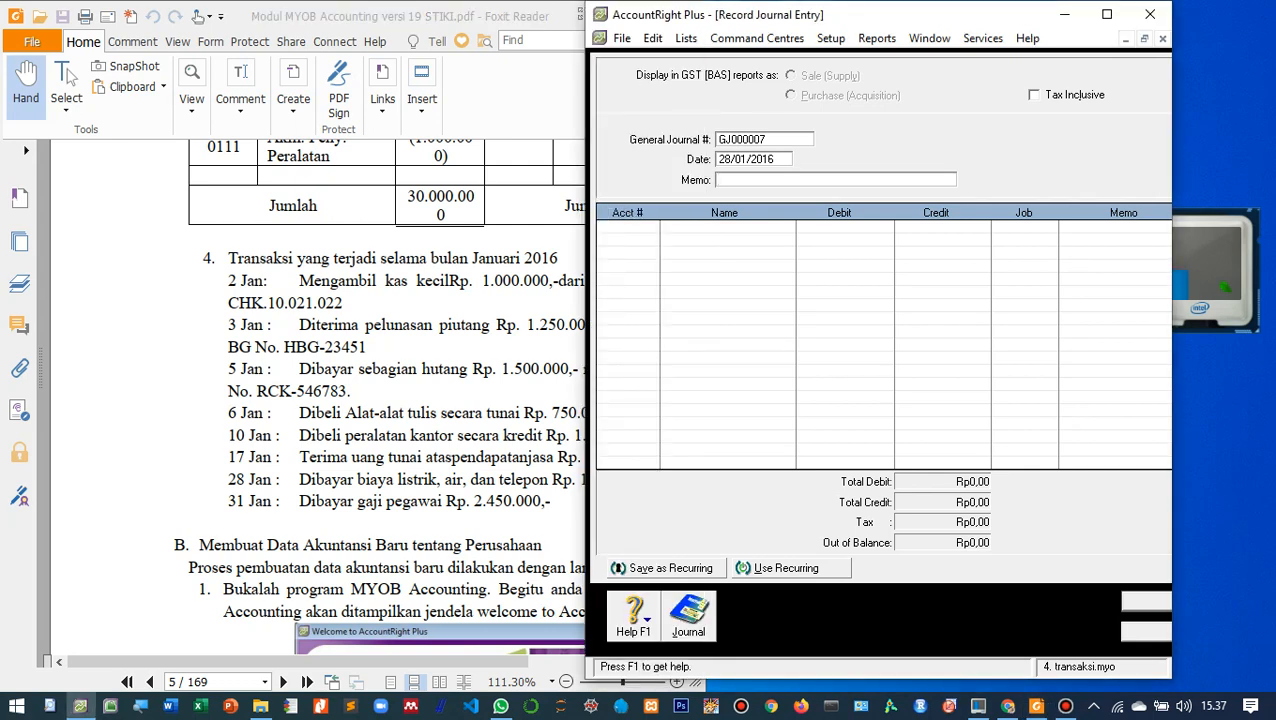
type("Pembayaran Listrik, Air ")
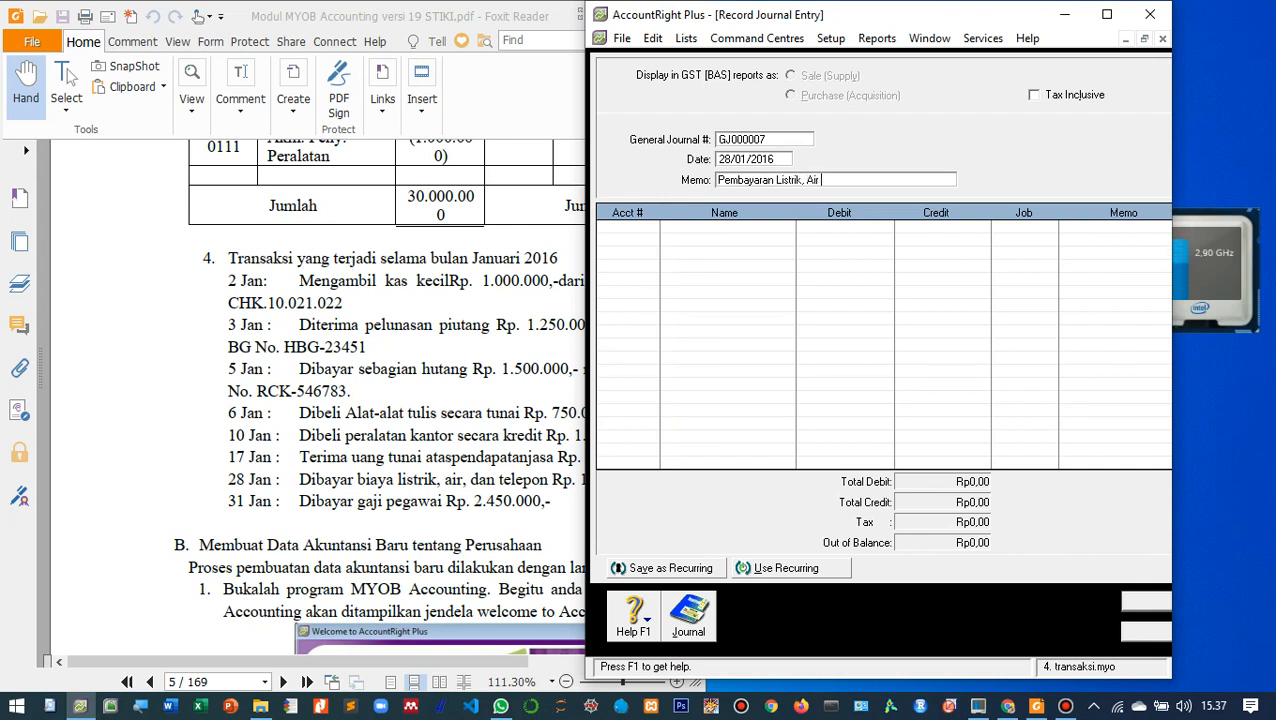
type("& Telepon")
key("Tab")
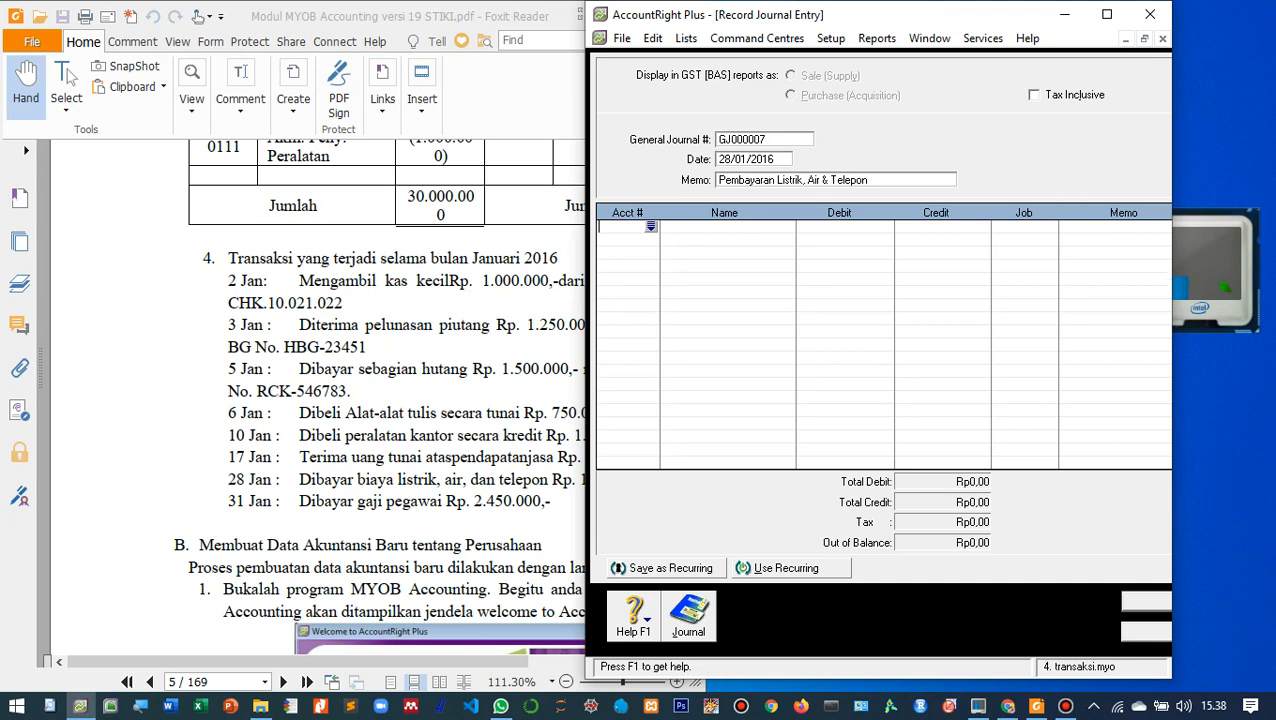
key("Return")
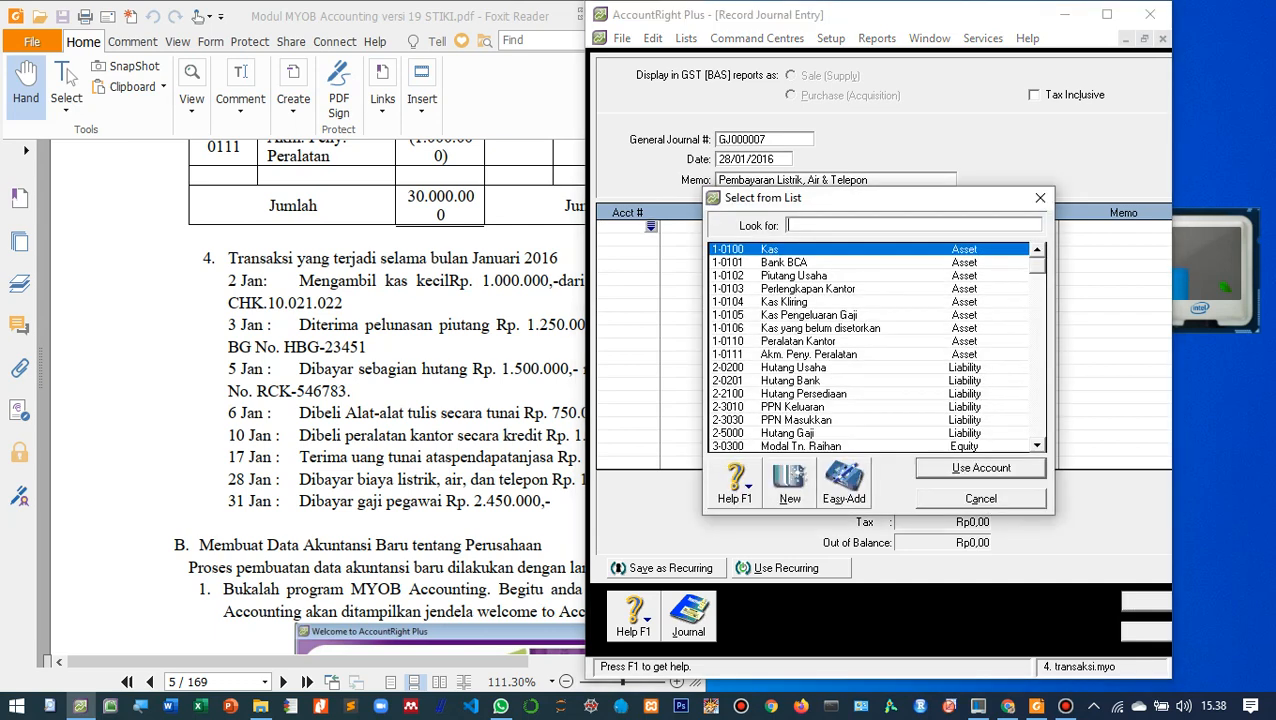
key("Return")
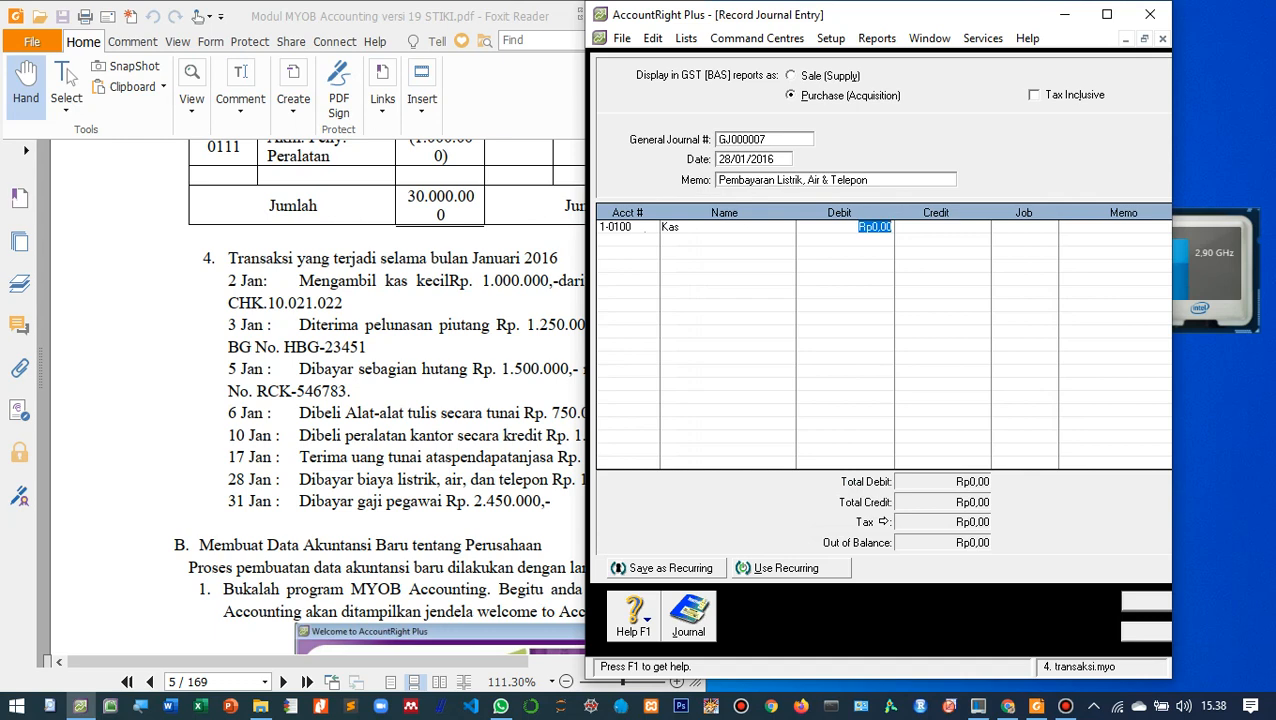
key("Down")
key("Up")
key("BackSpace")
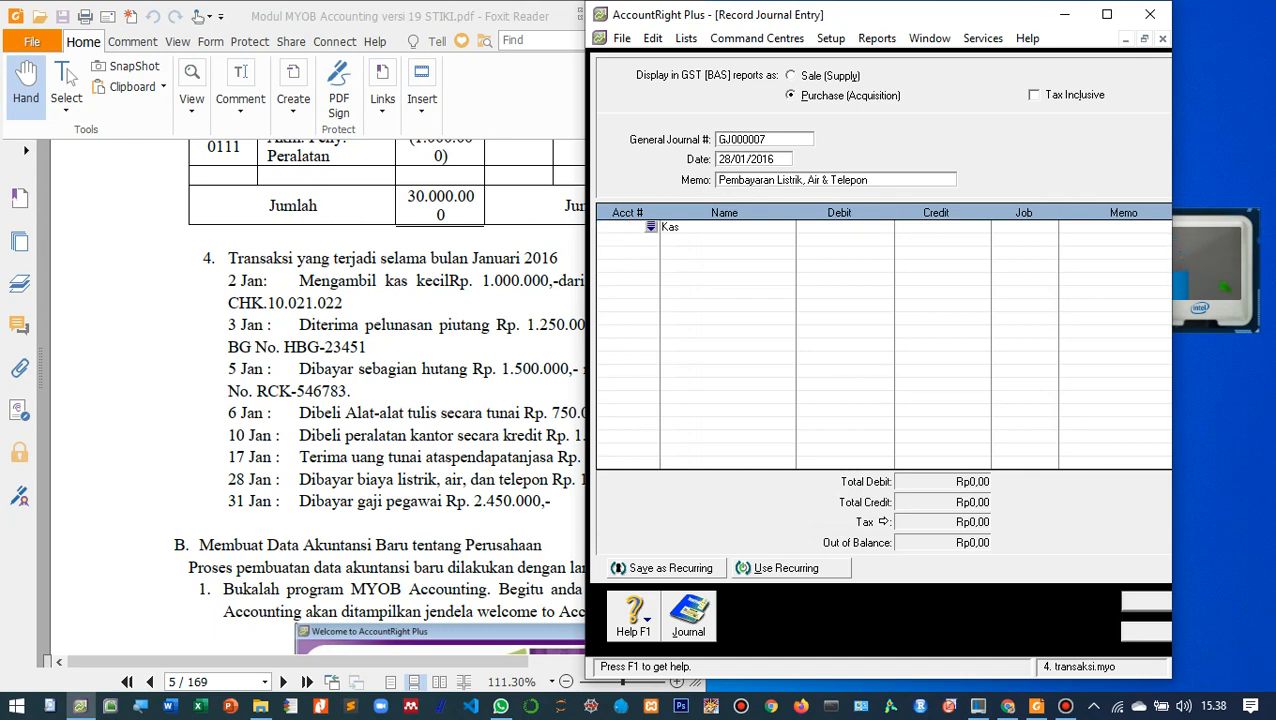
Step: Choose account 6-0501 Beban LAT for the first line of the entry
key("Return")
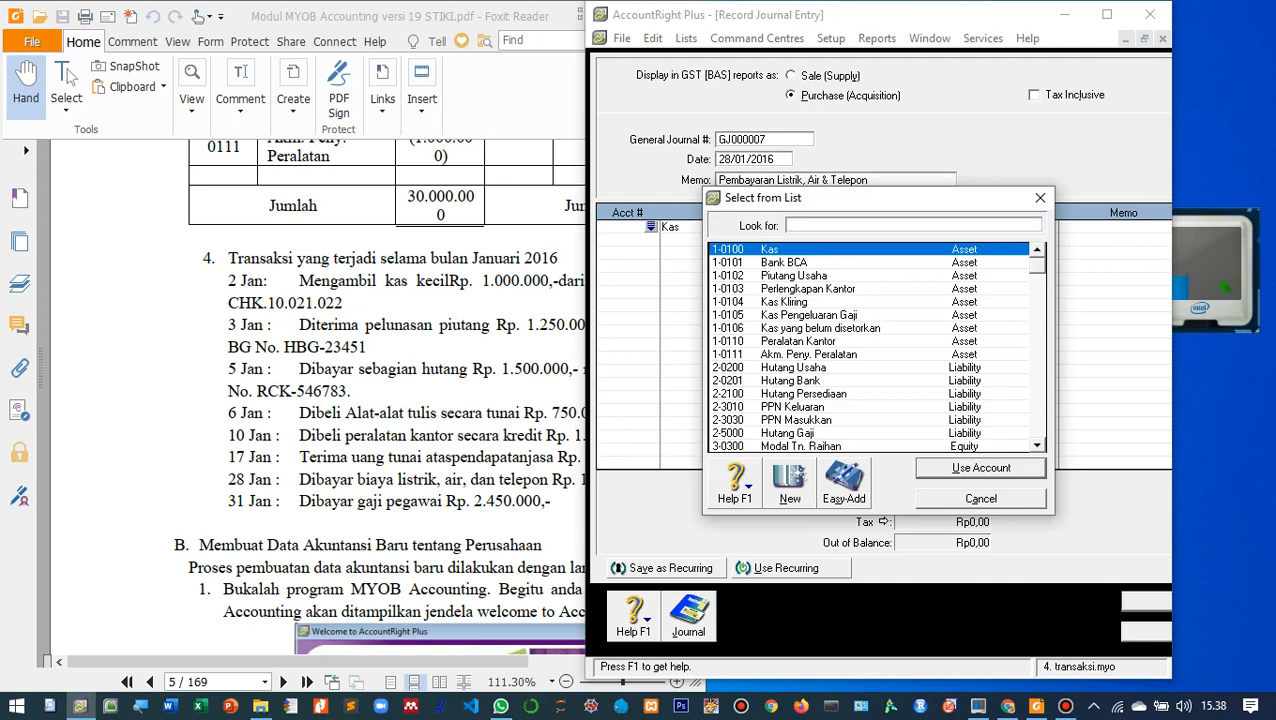
scroll(870, 345, "down", 2)
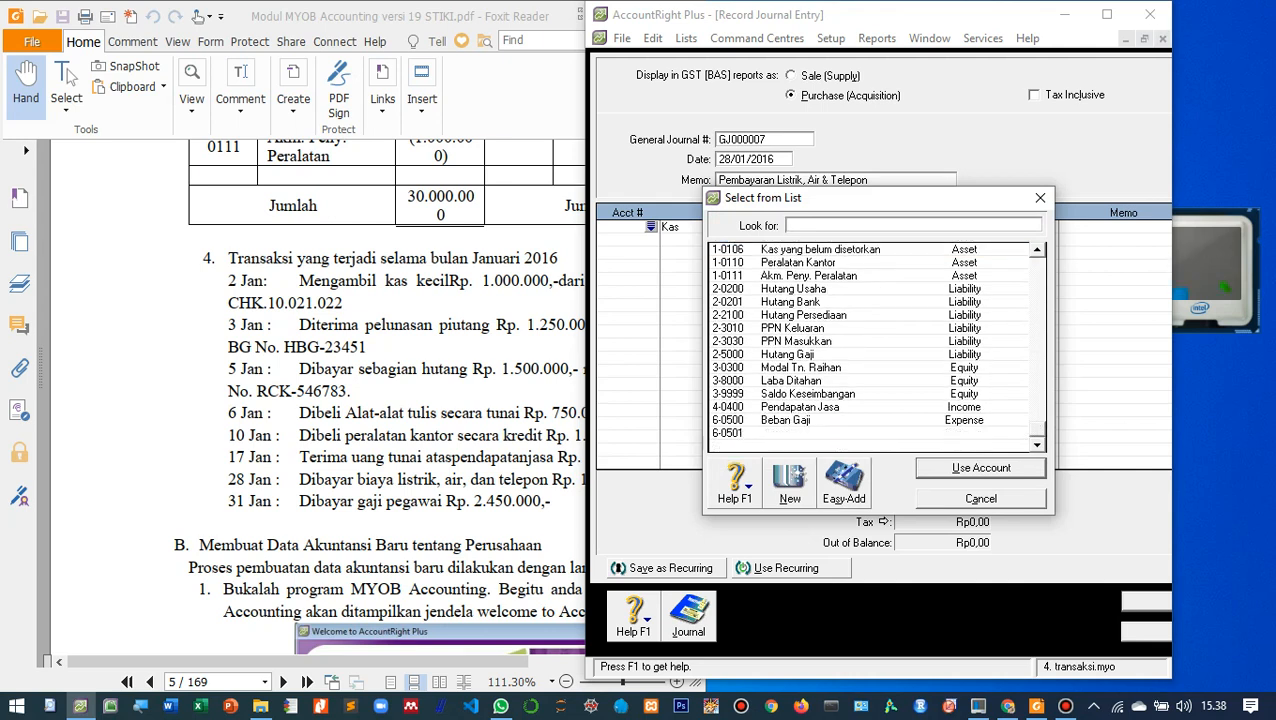
double_click(787, 433)
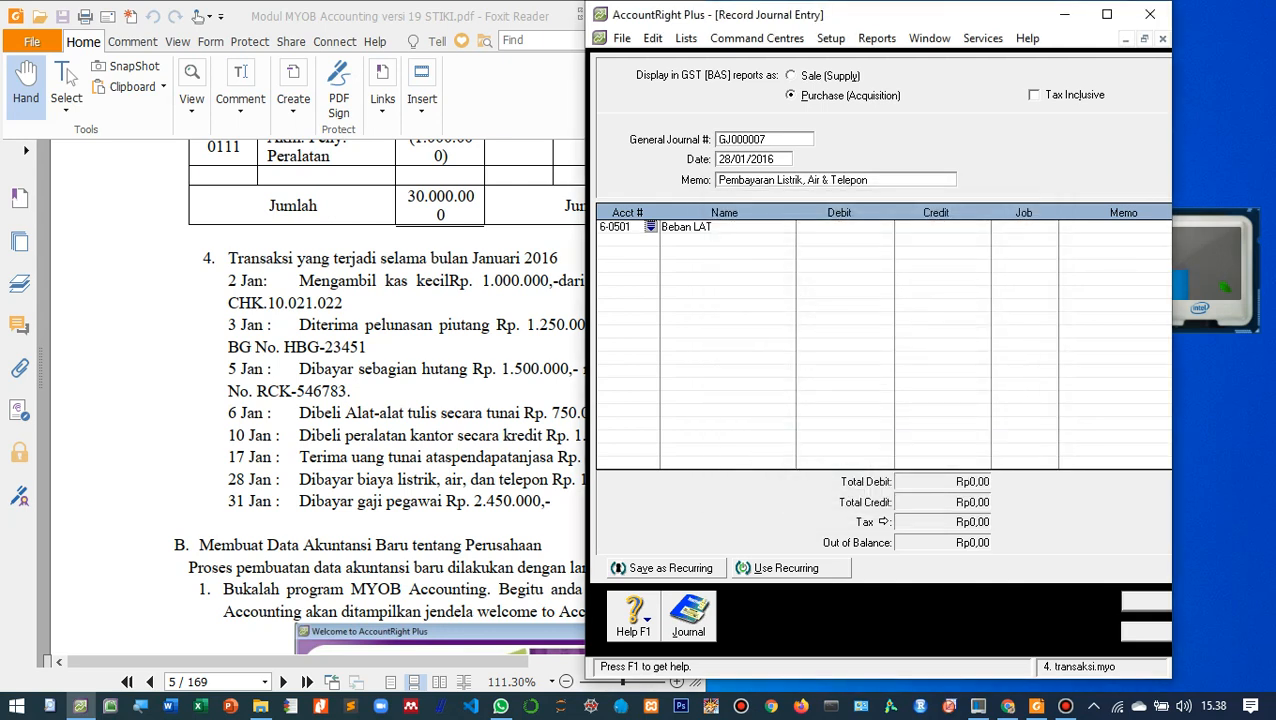
key("Tab")
Step: Look up the amount in the PDF module, enter a debit of Rp1.750.000 for Beban LAT, and go on to the second line
key("alt+Tab")
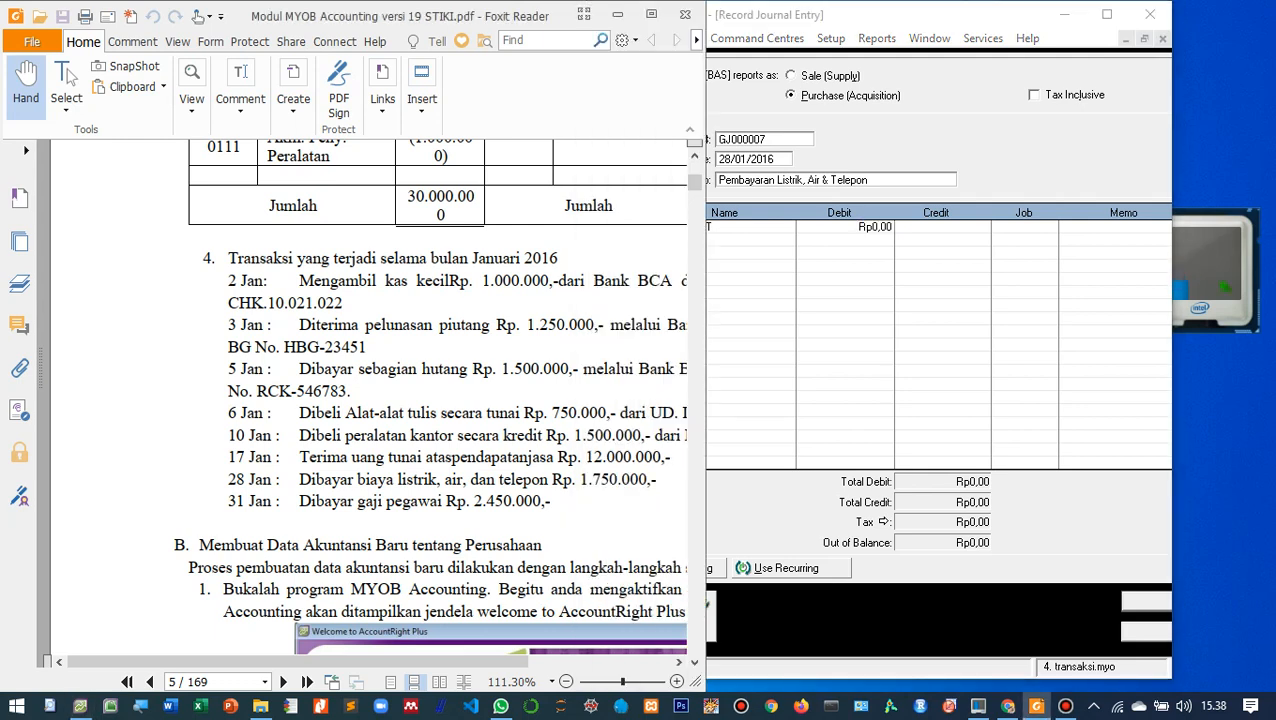
key("alt+Tab")
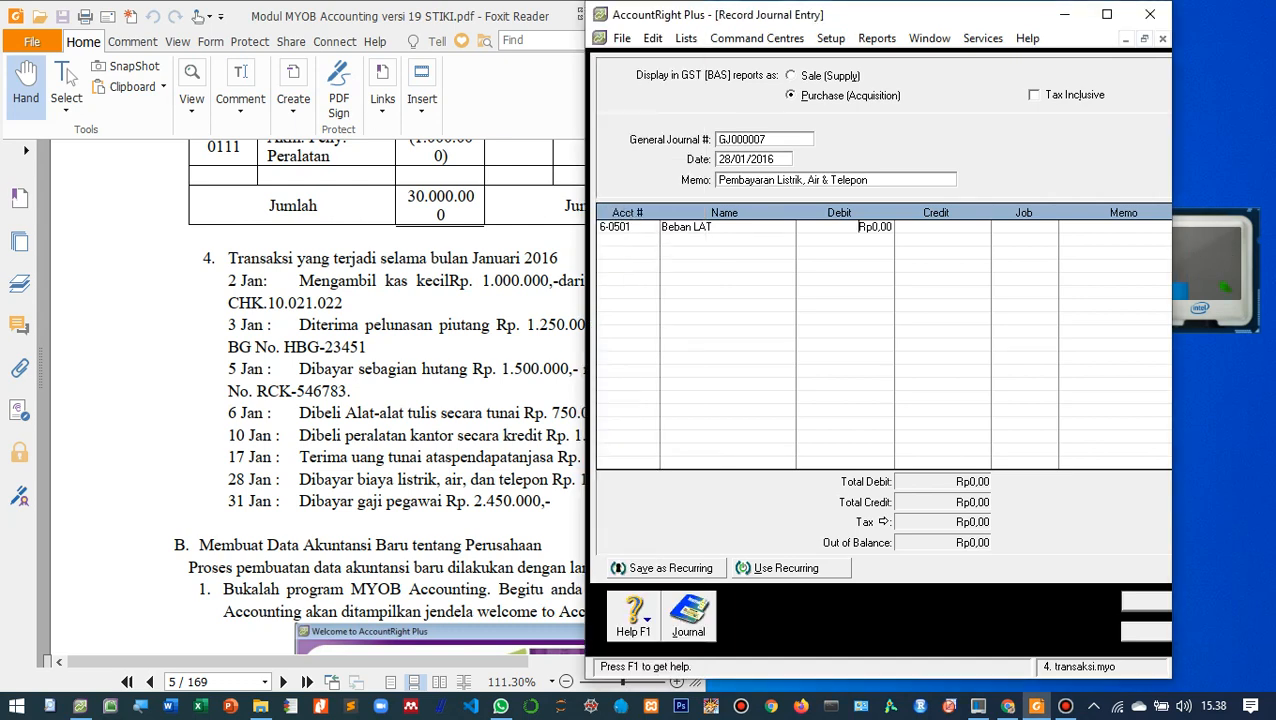
type("1.75")
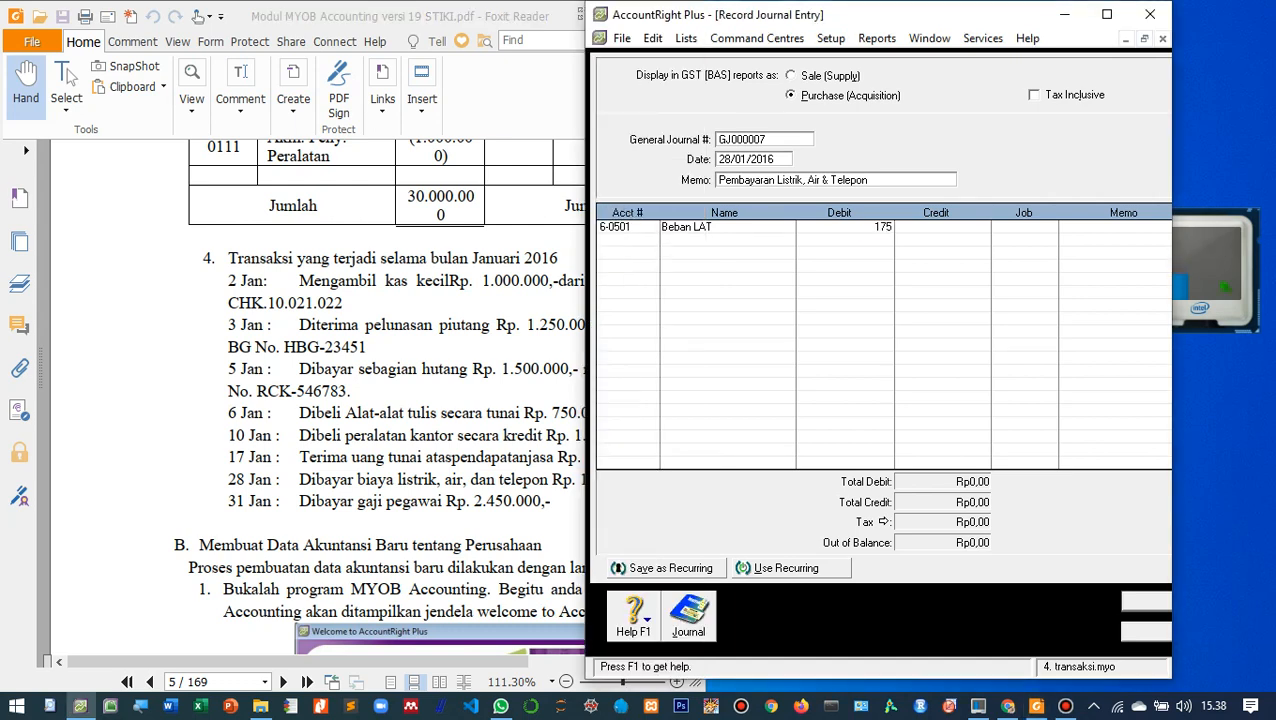
type("0.000")
key("Tab")
key("Tab")
key("Tab")
key("Tab")
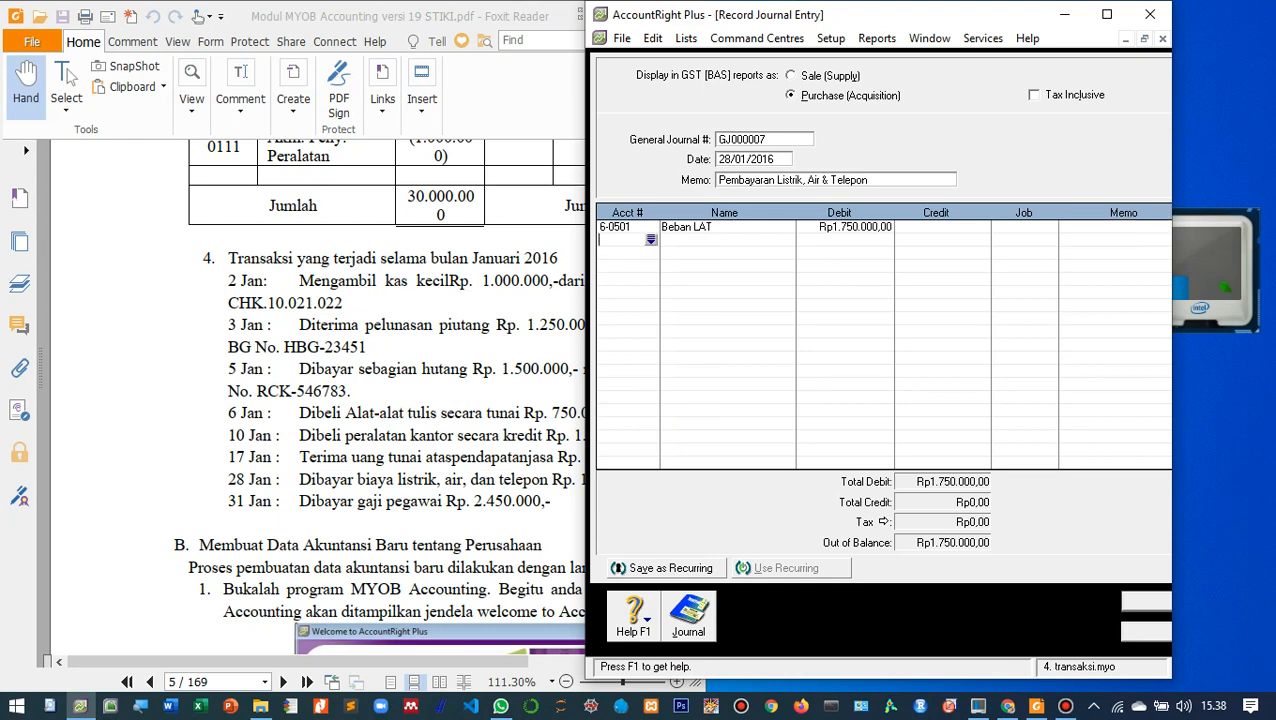
Step: Credit account 1-0100 Kas with Rp1.750.000 on the second line and record the entry
key("Tab")
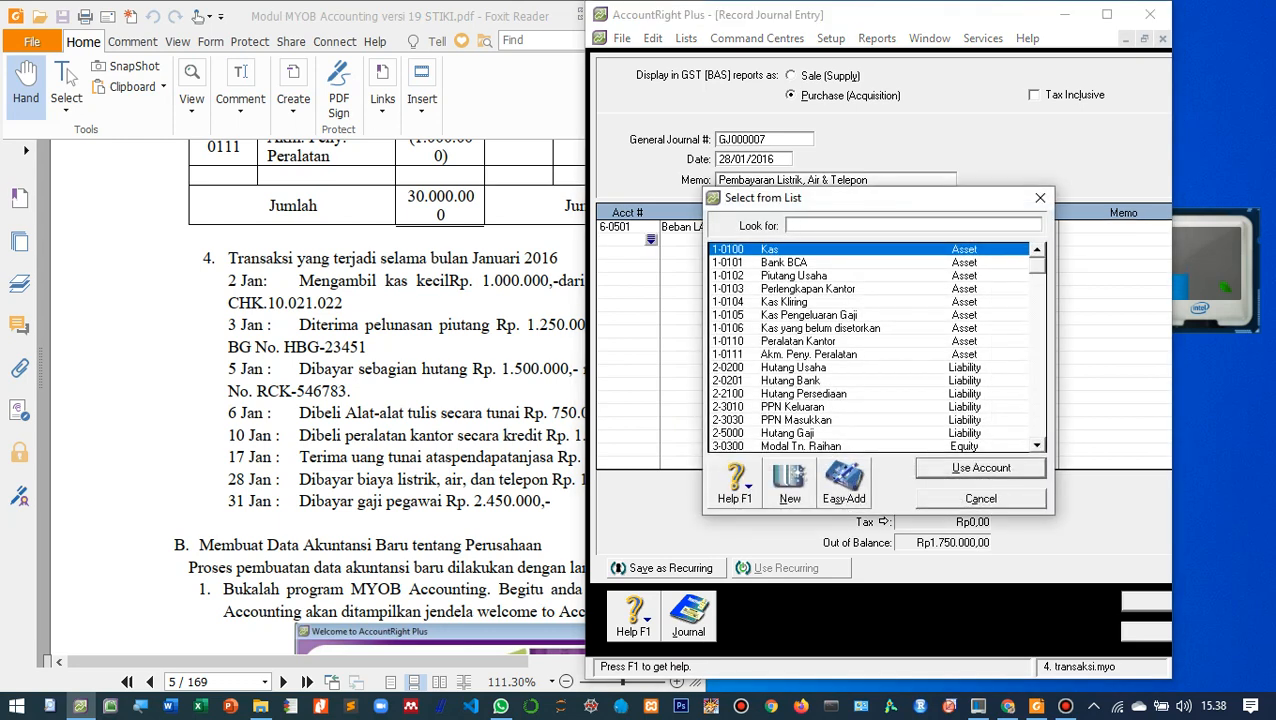
type("1-0100")
key("Return")
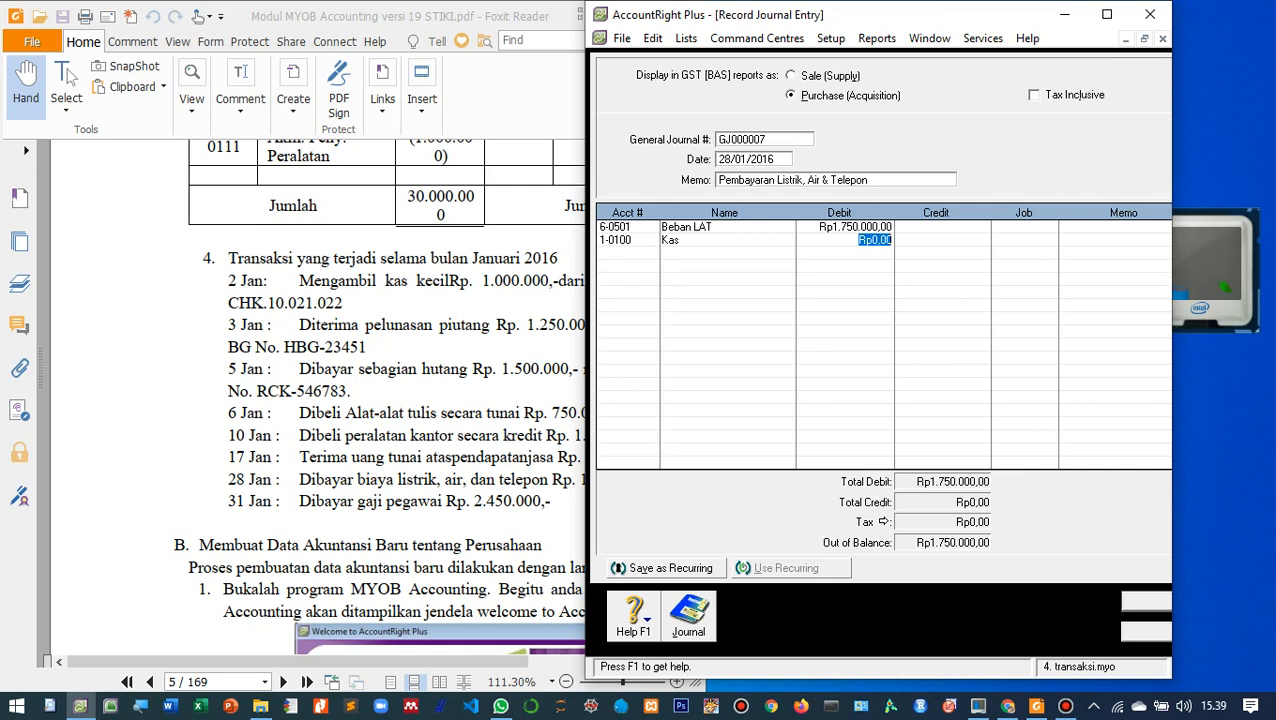
key("Tab")
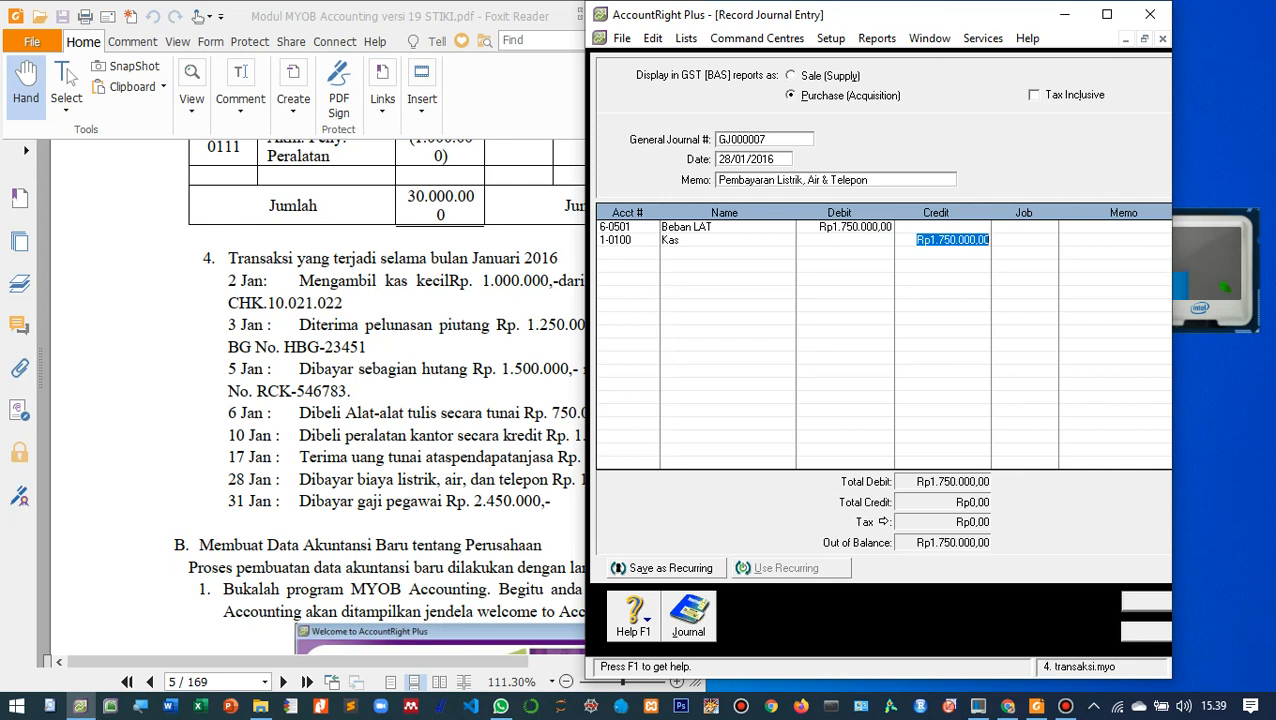
key("Tab")
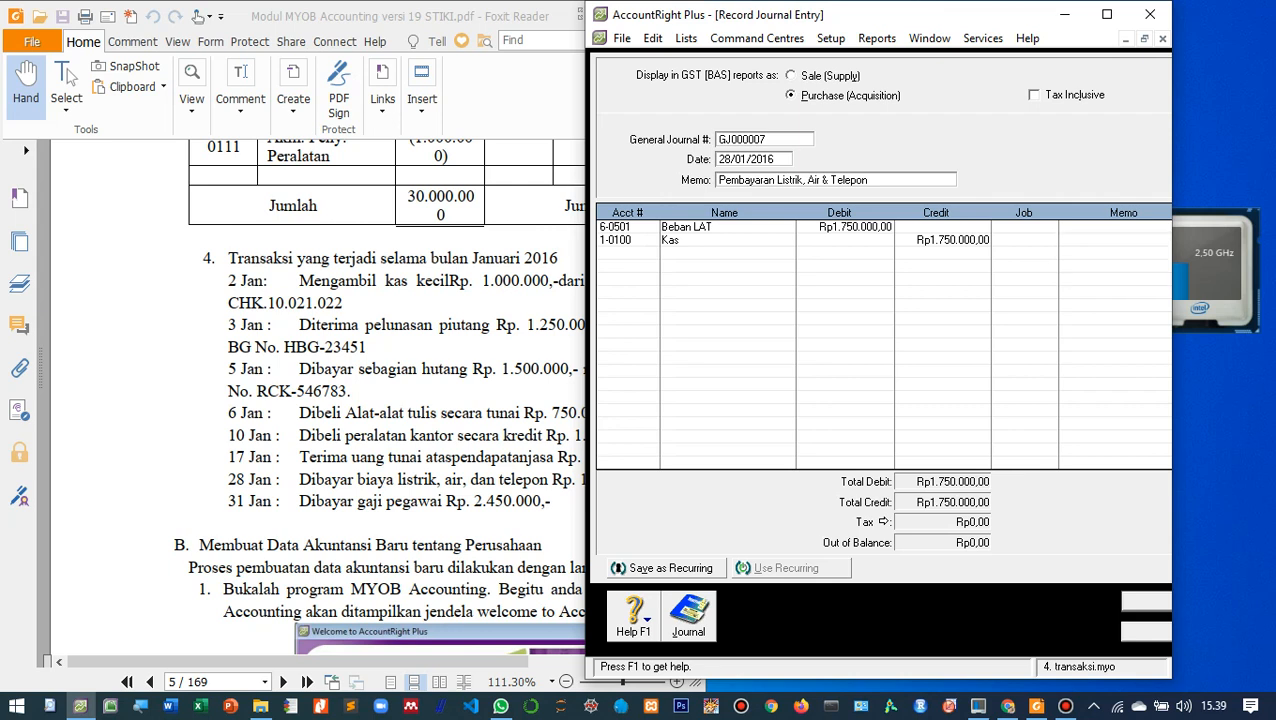
key("Return")
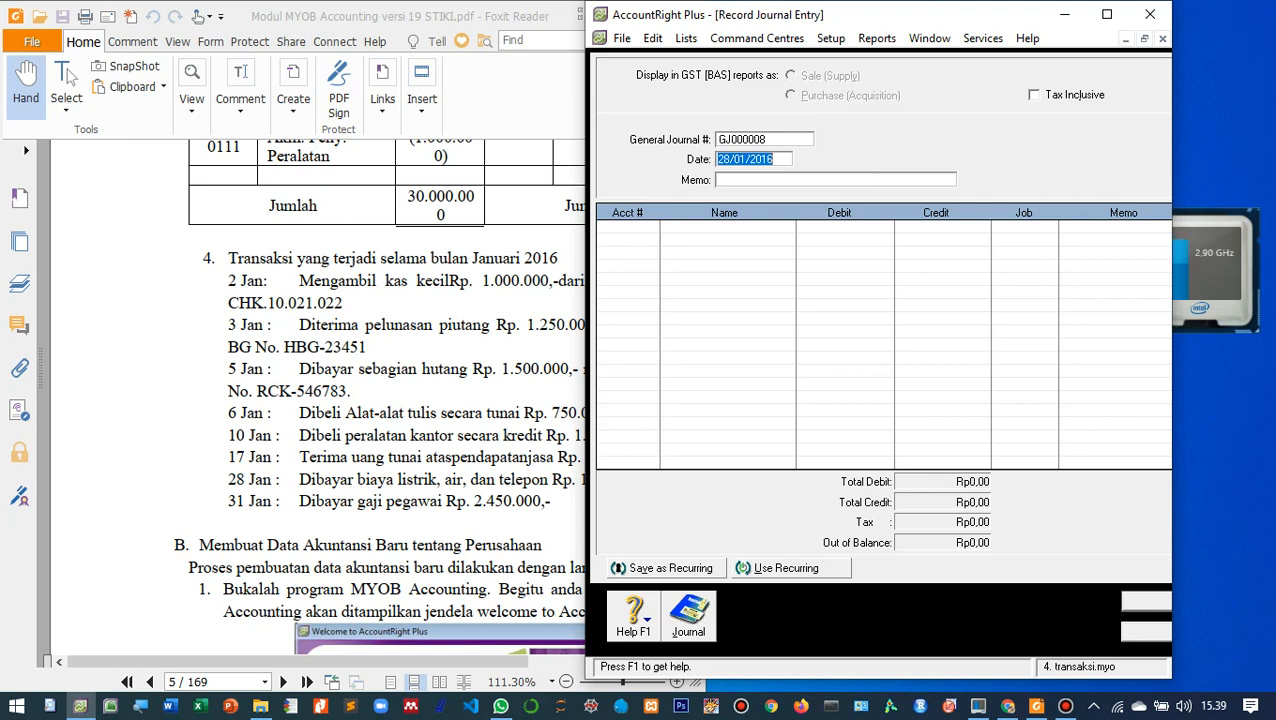
Step: Check the last January transaction in the PDF module, then date the entry 31/01/2016 with the memo "Pembayaran Gaji"
key("alt+Tab")
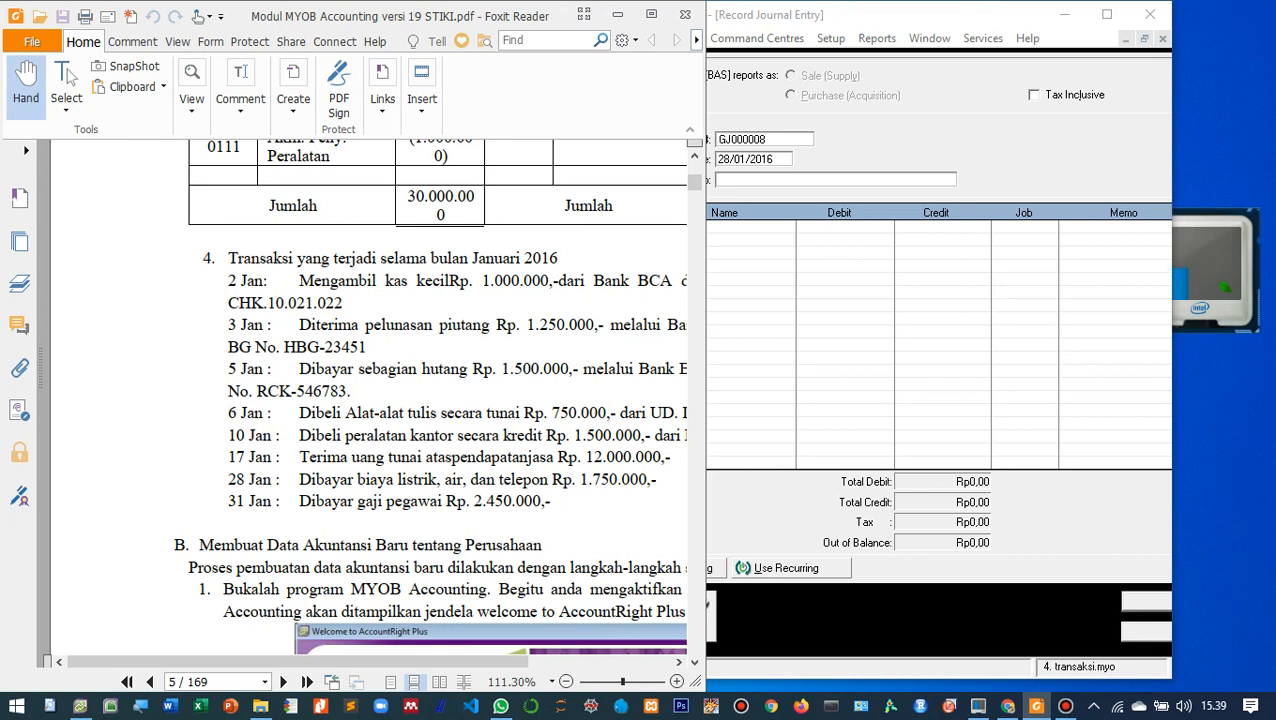
key("alt+Tab")
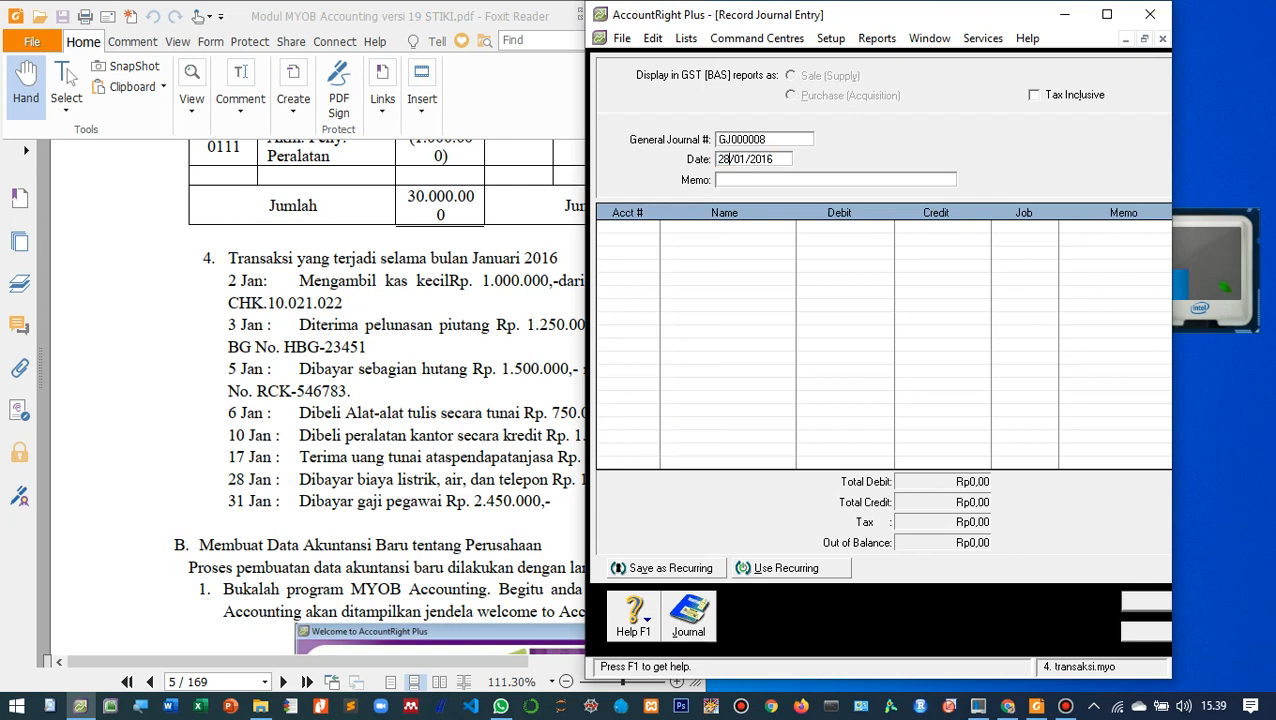
double_click(724, 159)
type("31")
key("Tab")
type("Pembayaran Gaji")
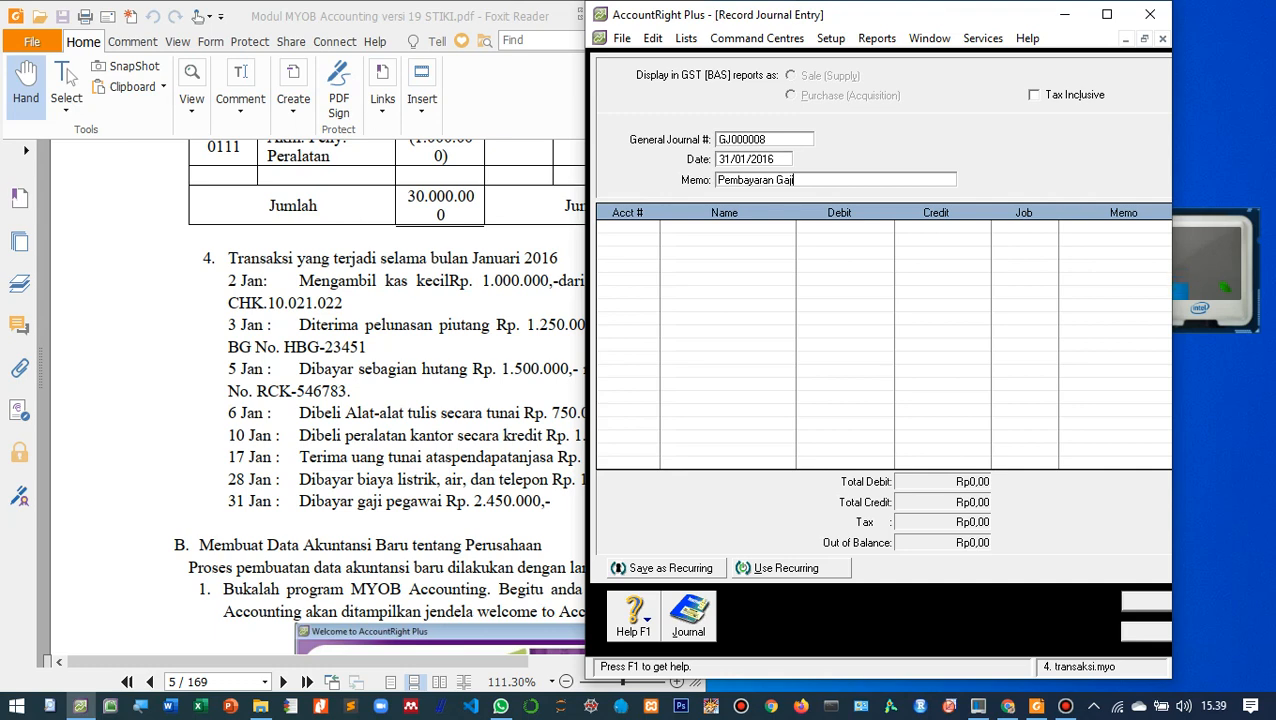
key("Tab")
key("Tab")
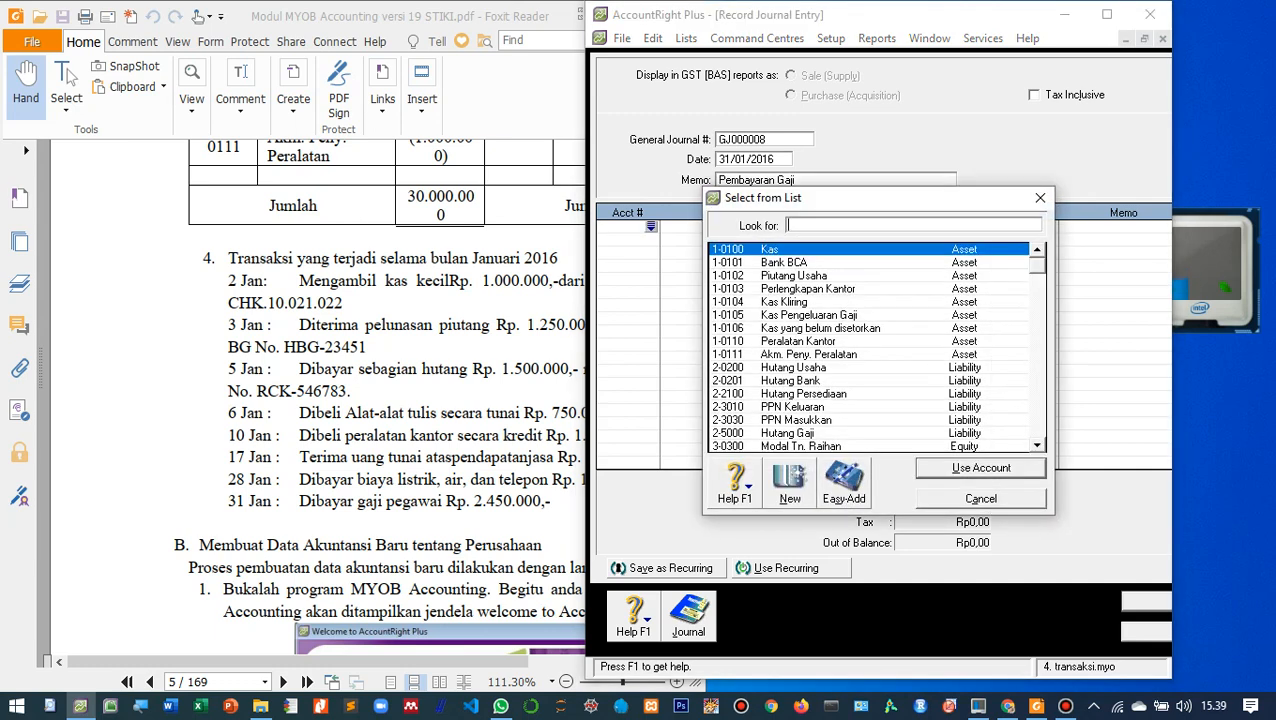
left_click(1040, 198)
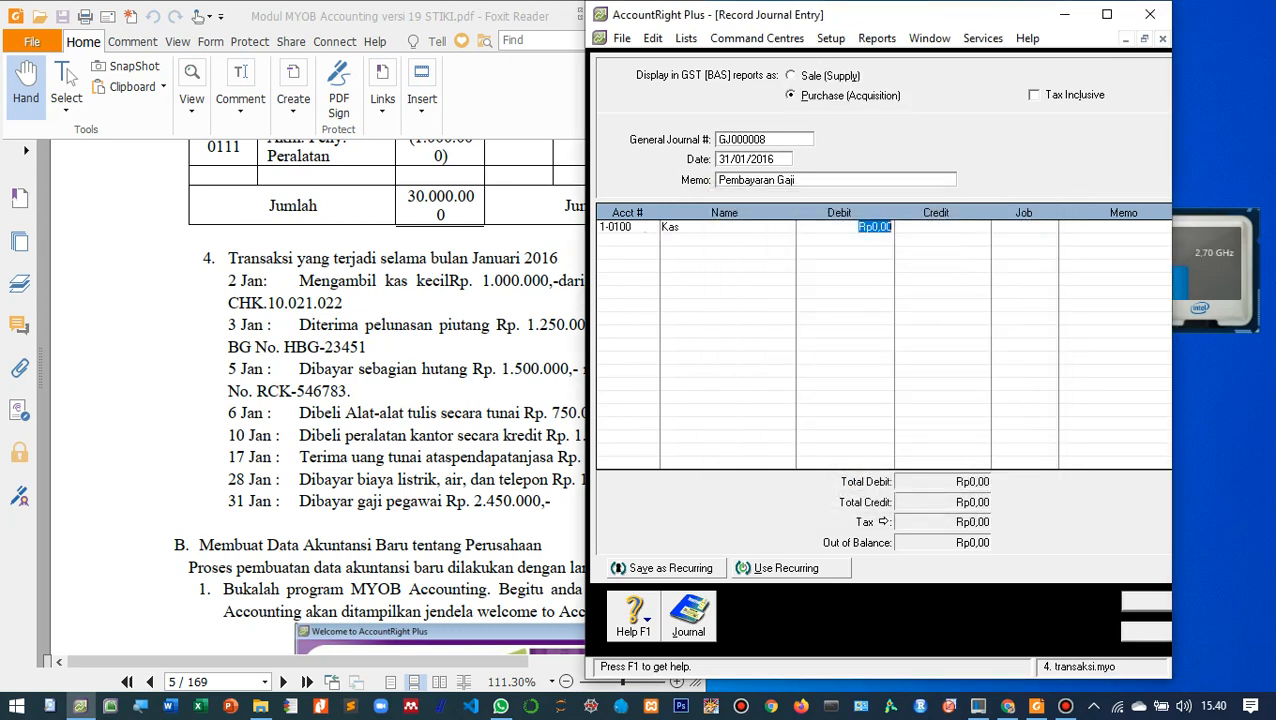
Step: Choose account 6-0500 Beban Gaji for the first line of the entry
left_click(764, 180)
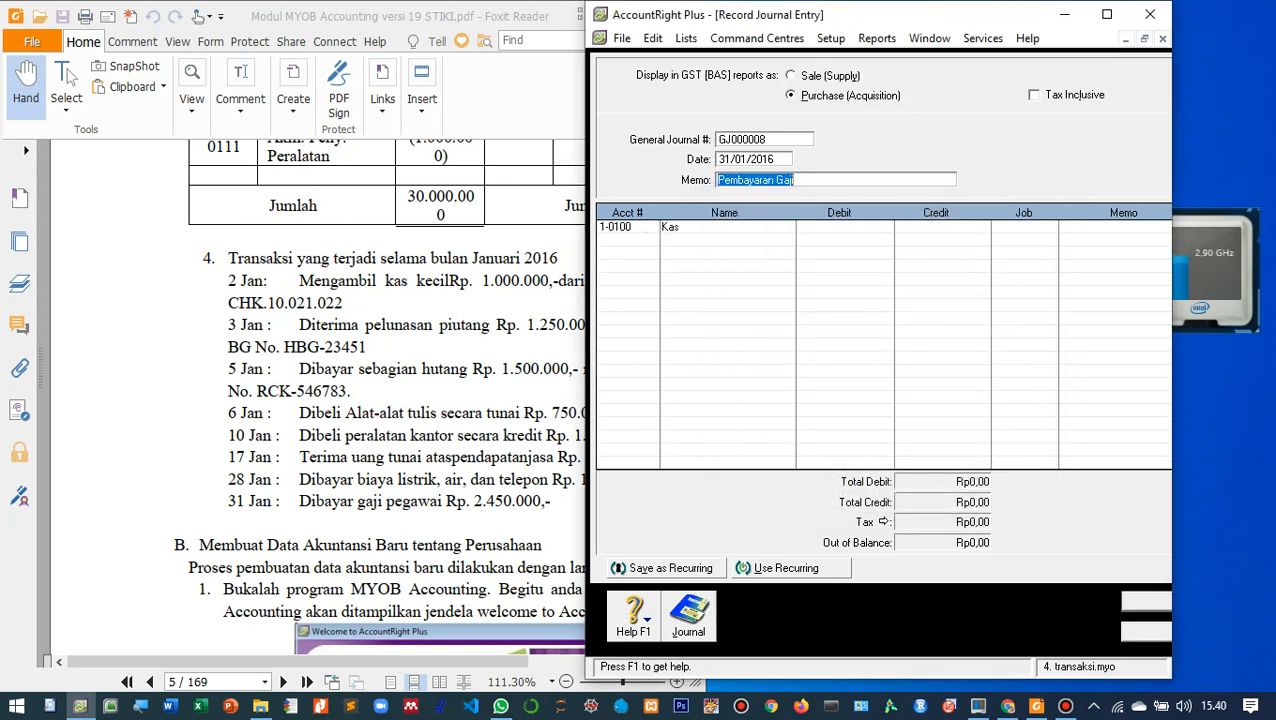
key("Tab")
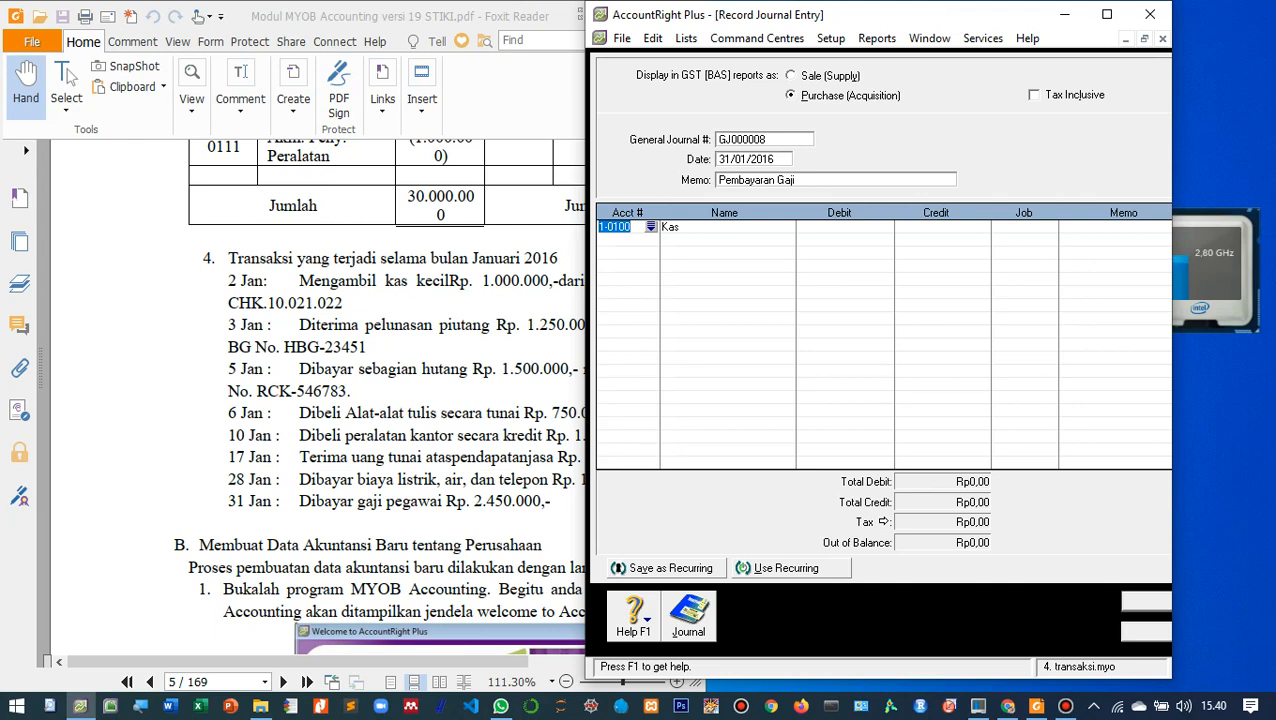
key("Return")
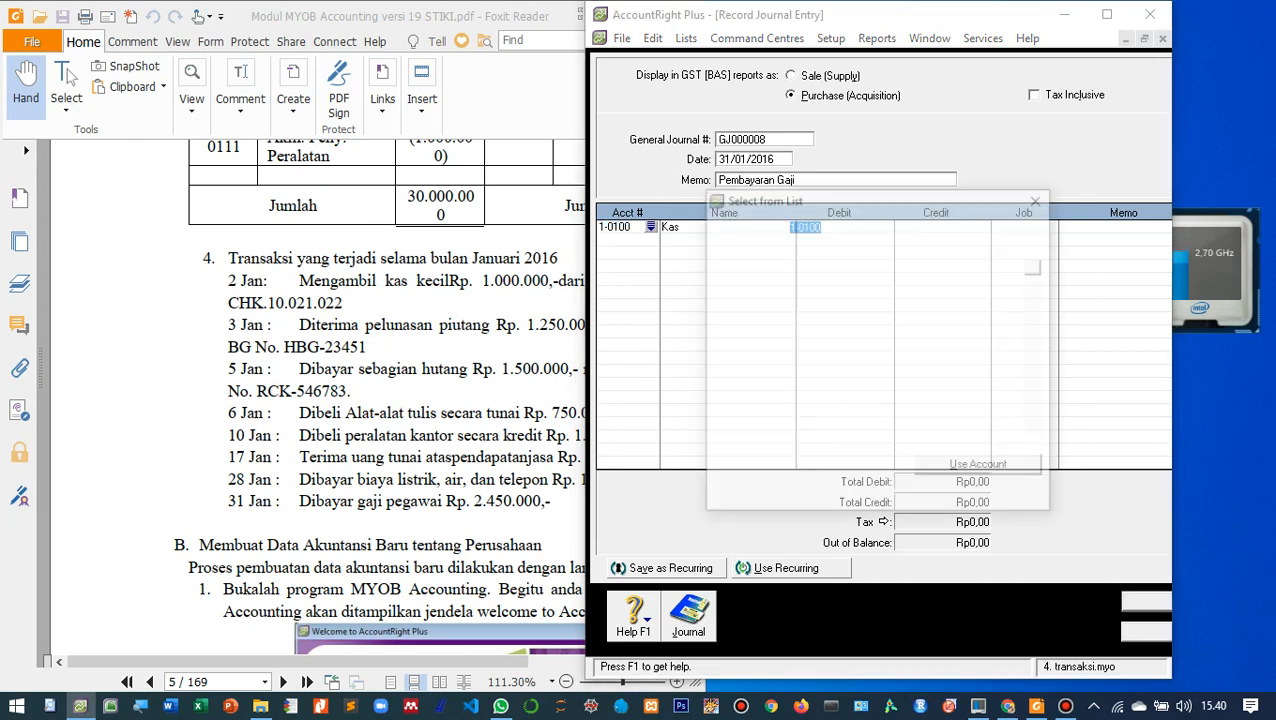
scroll(875, 346, "down", 2)
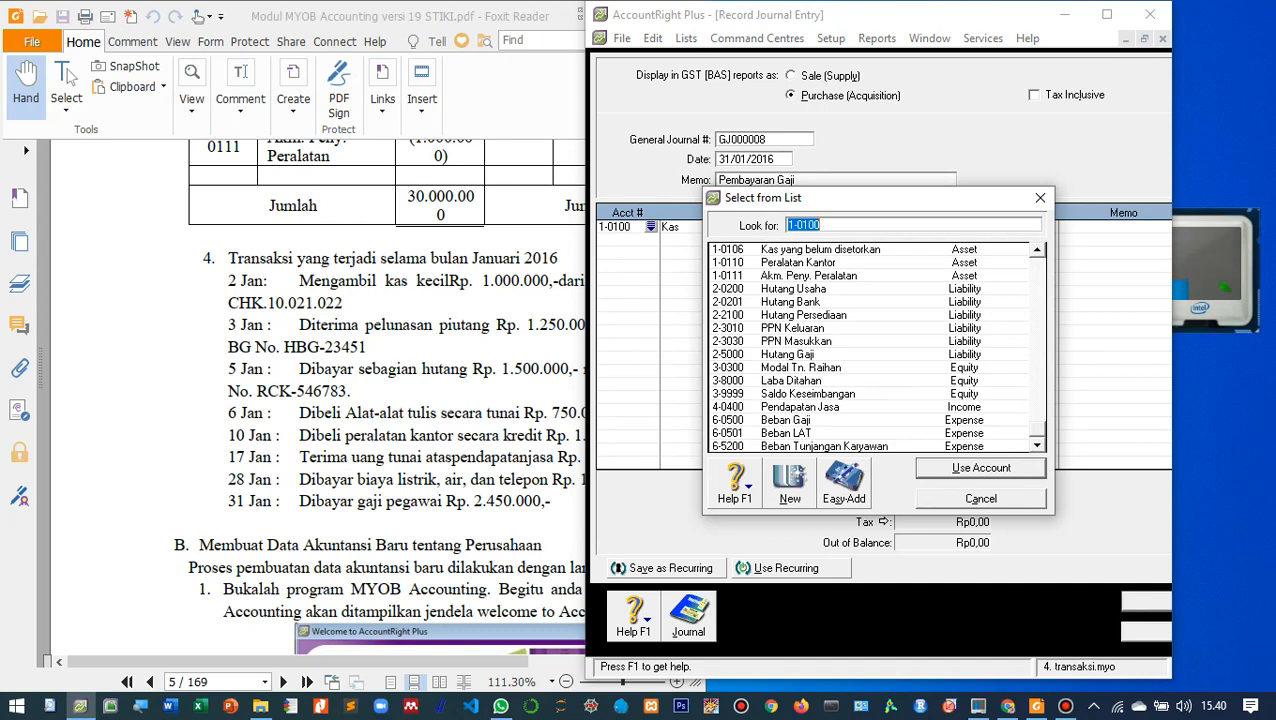
left_click(800, 420)
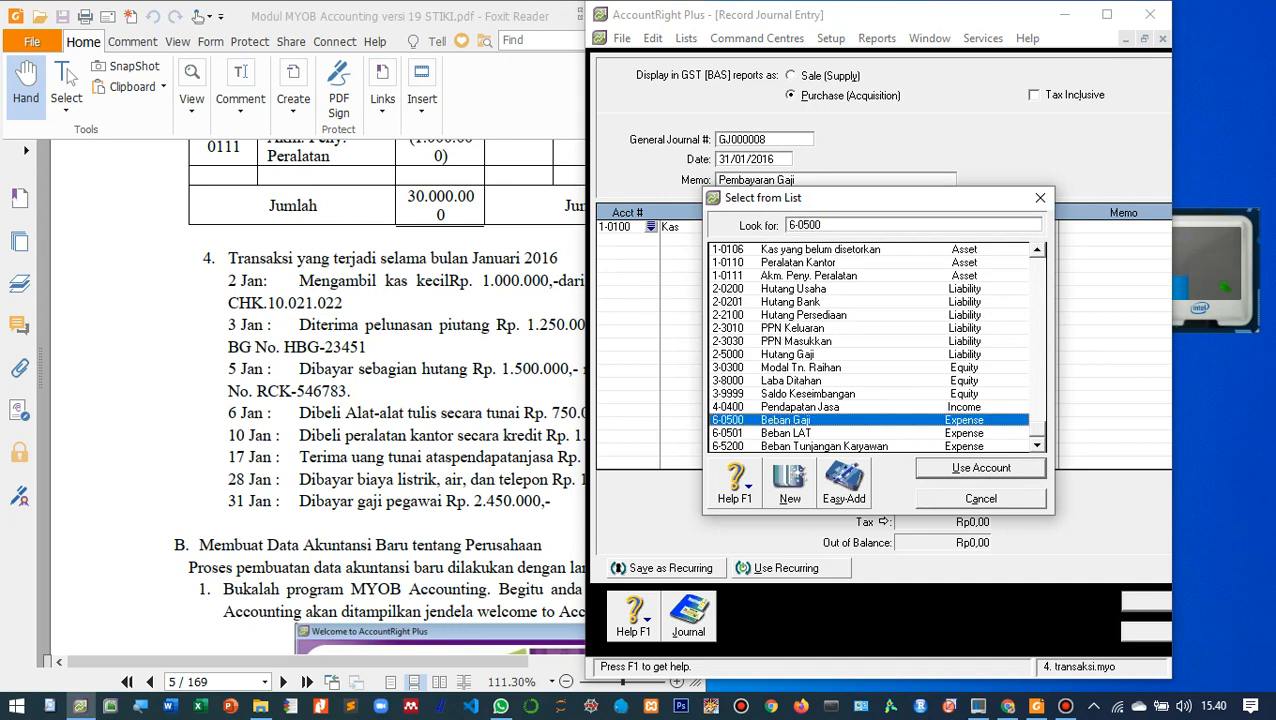
key("Return")
key("Tab")
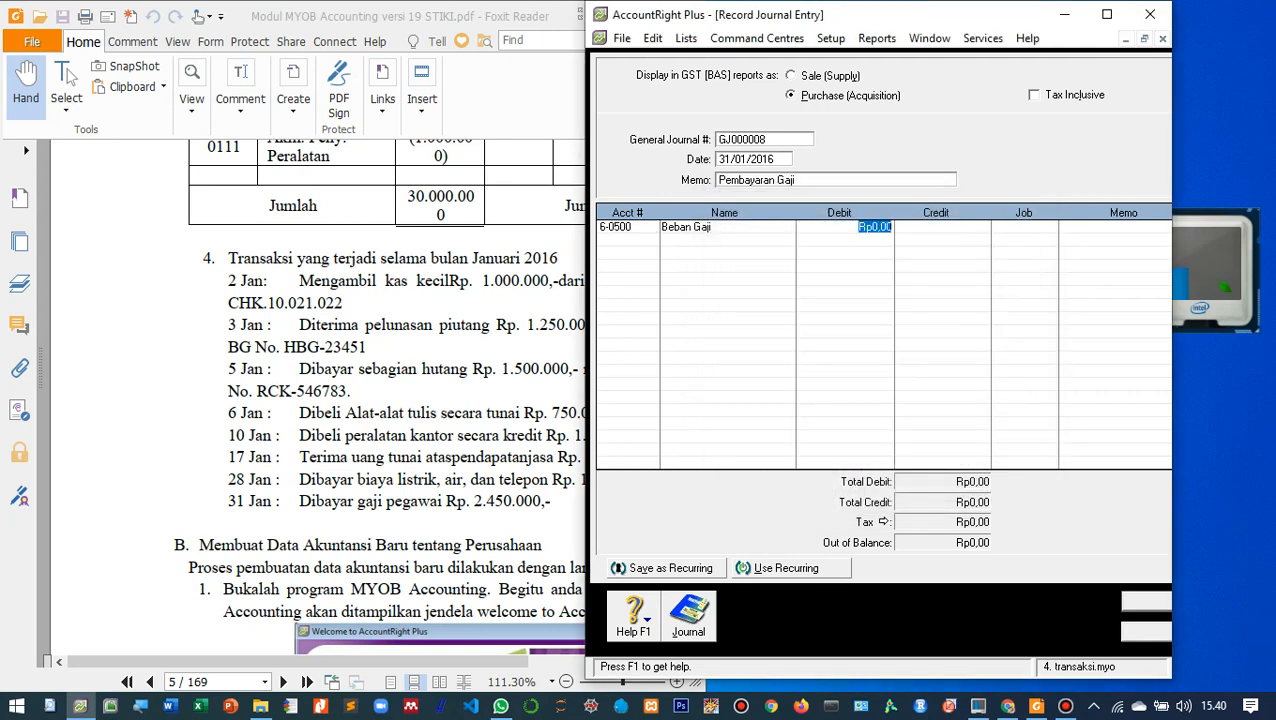
Step: Enter a debit of Rp2.450.000 for Beban Gaji on the first line
type("2.450.")
type("0000")
key("Tab")
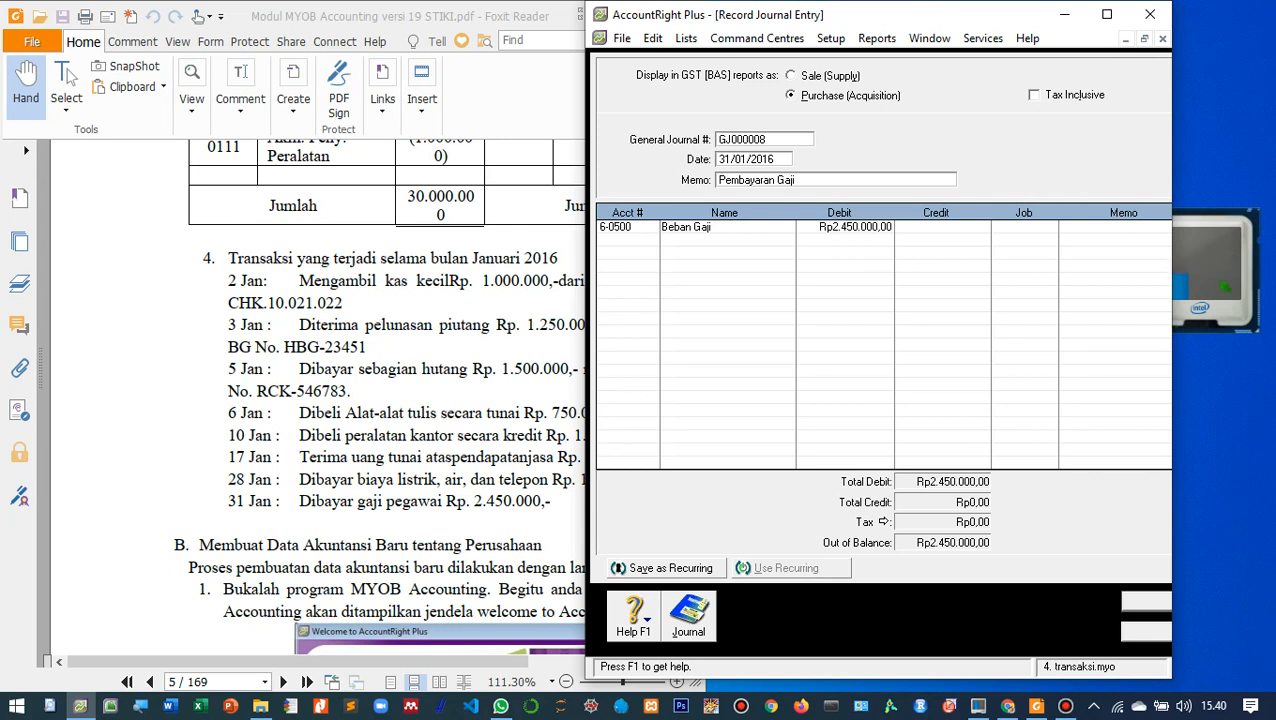
Step: Credit account 1-0100 Kas with Rp2.450.000 on the second line and record the salary payment entry
left_click(620, 240)
key("Return")
key("Return")
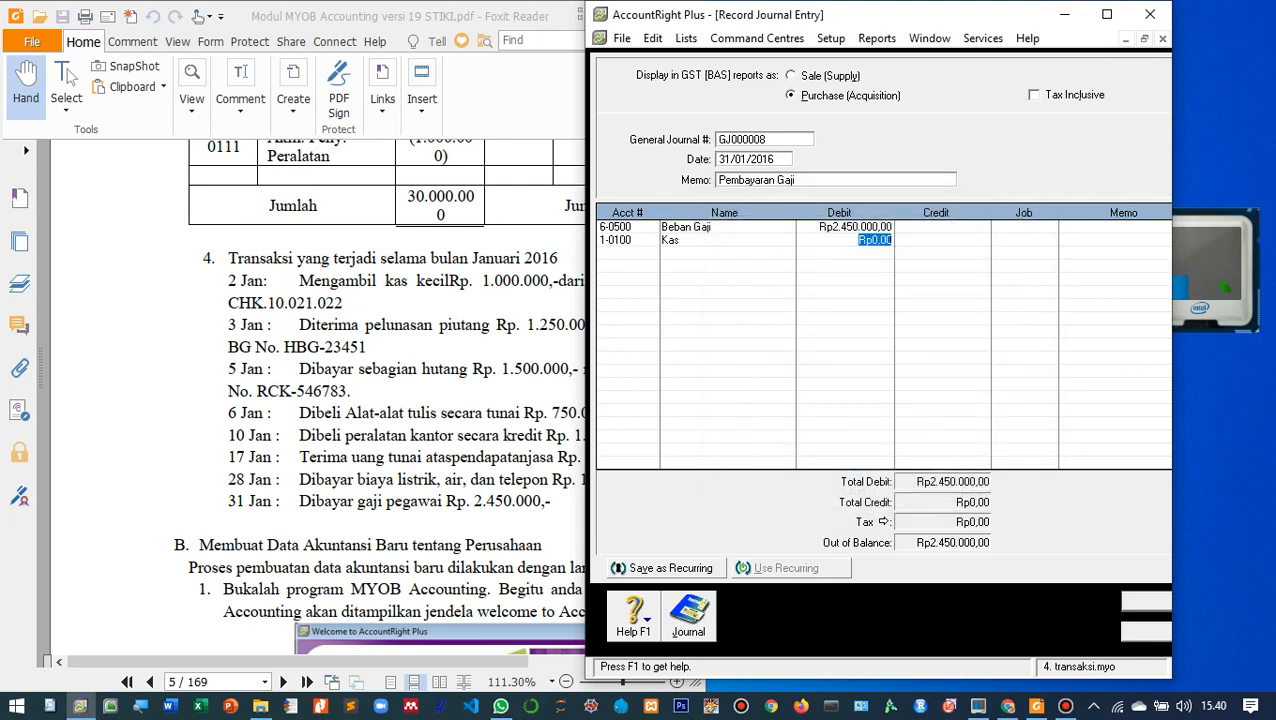
key("Tab")
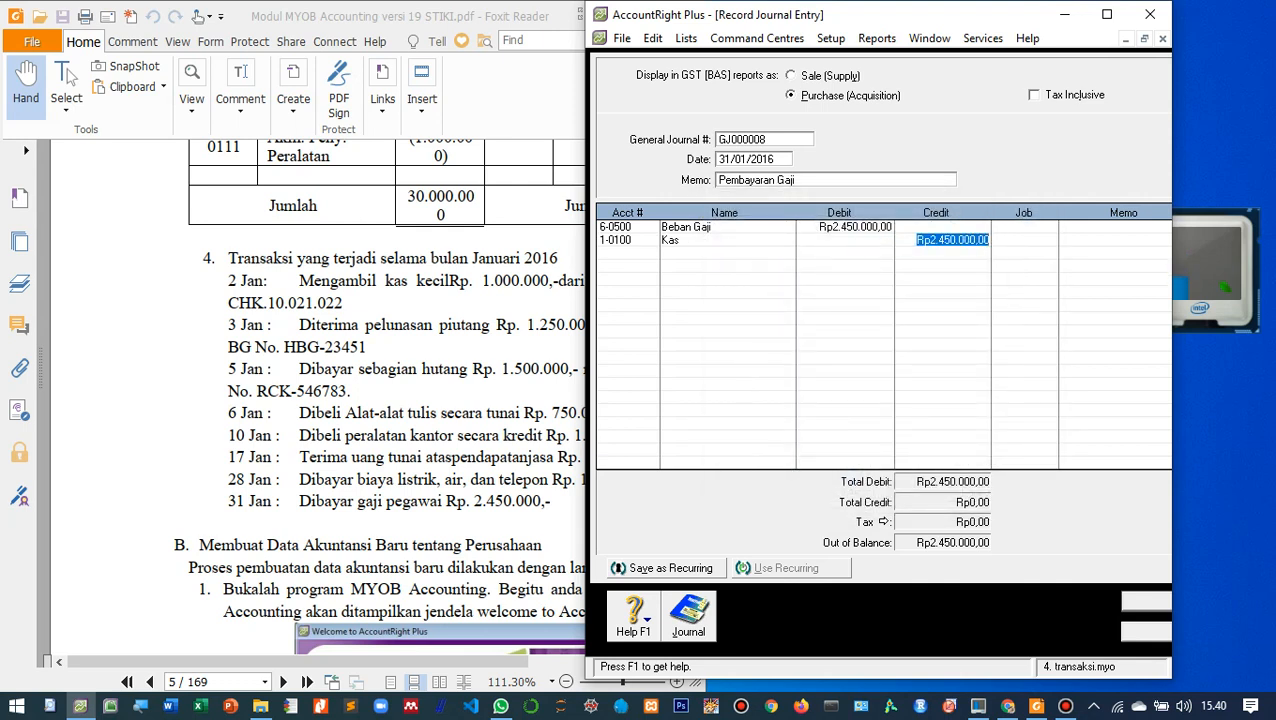
key("Tab")
key("Tab")
key("Tab")
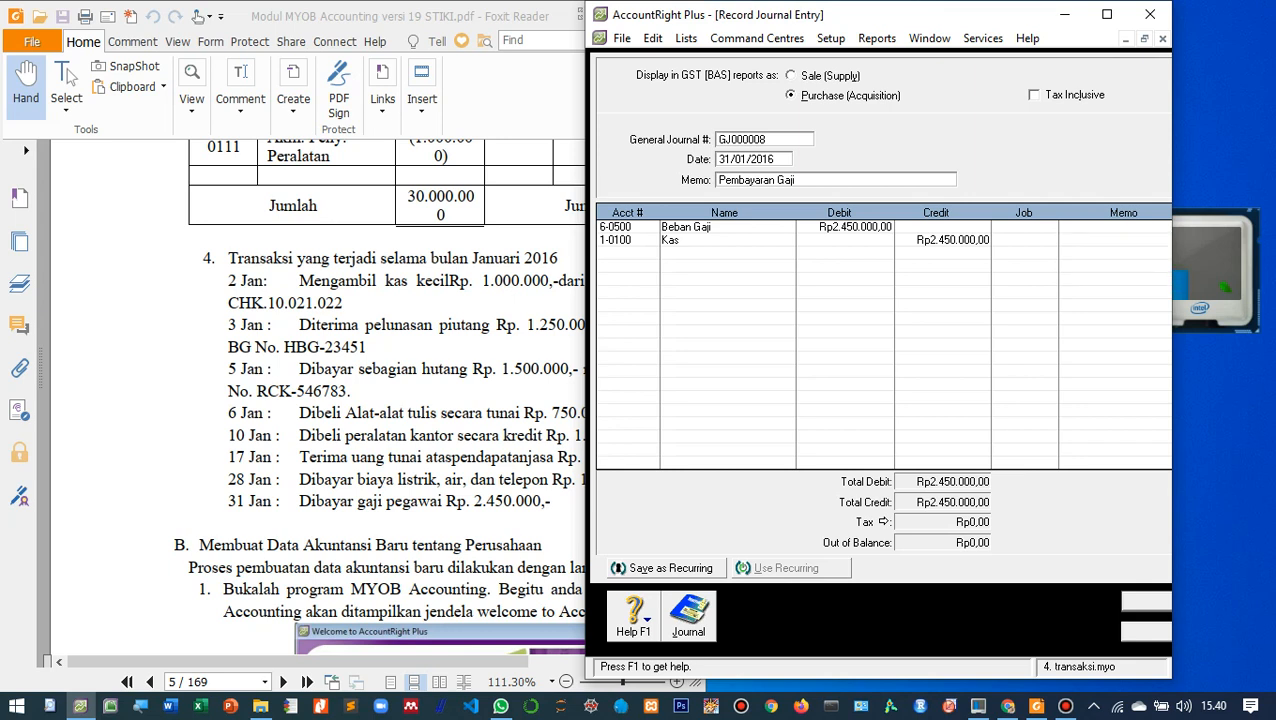
left_click(1107, 14)
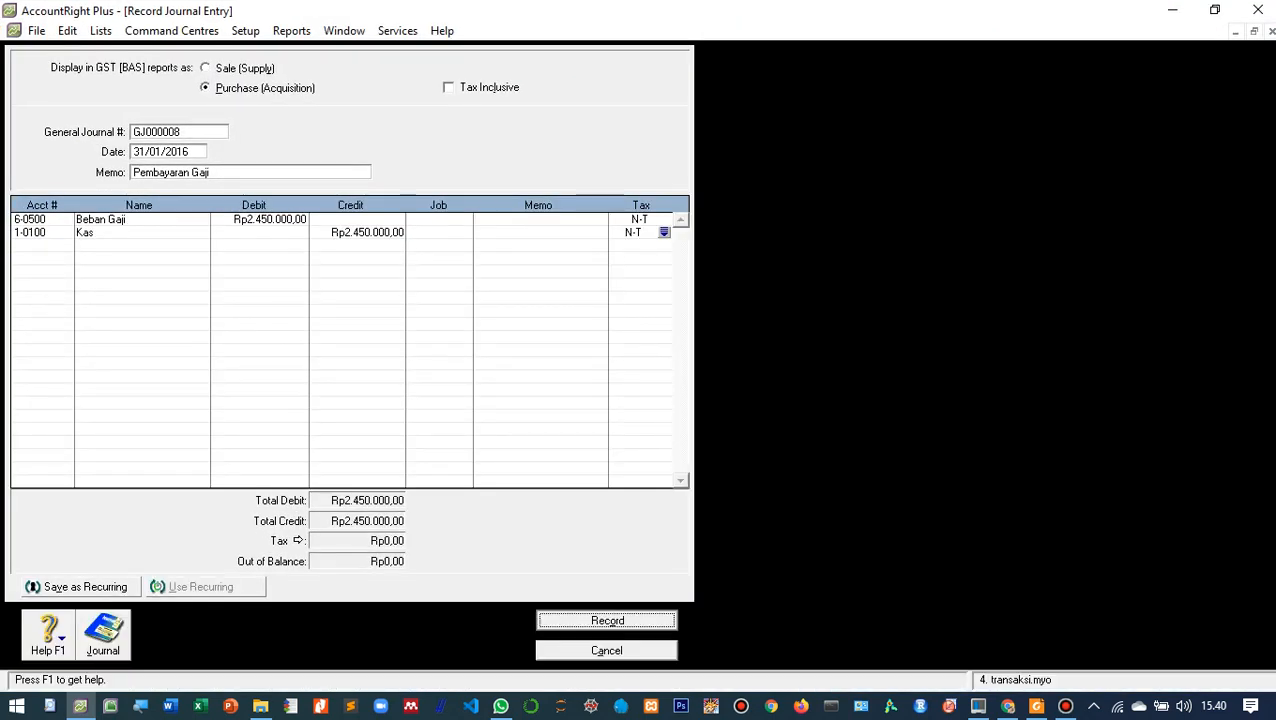
key("Return")
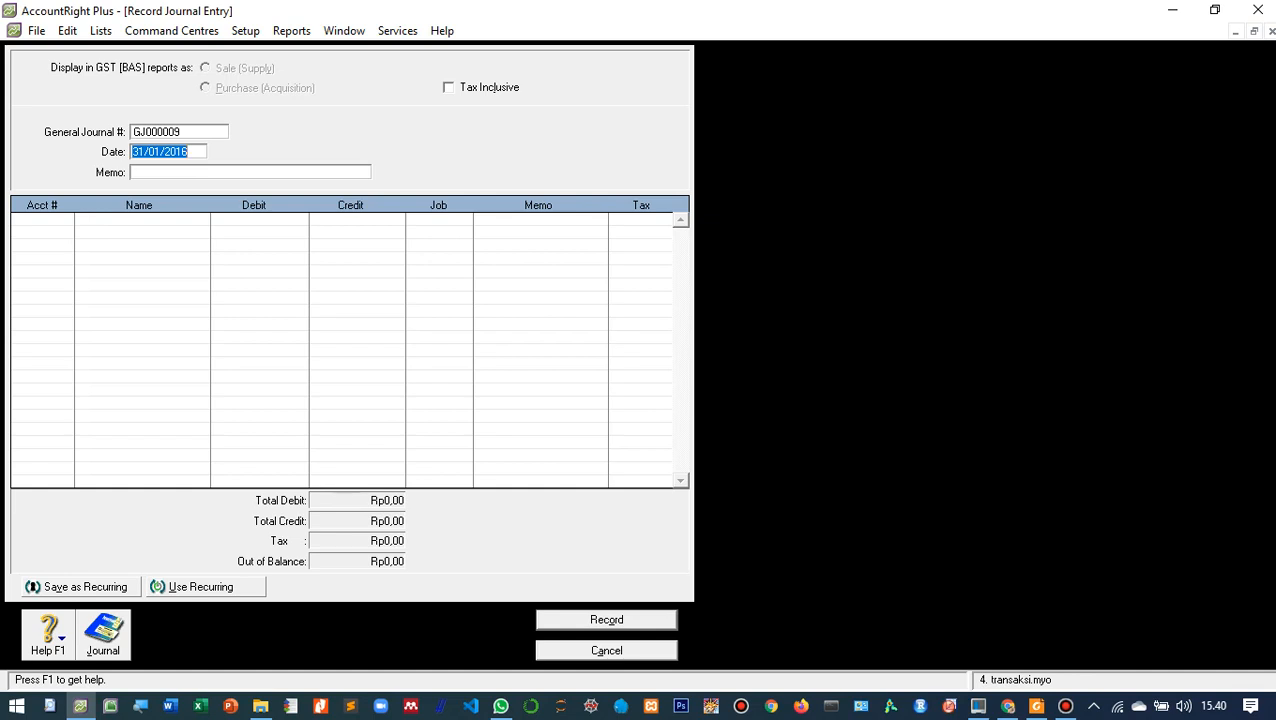
Step: Review the January 2016 transaction list in the PDF module to check whether any transactions still need recording
left_click(1214, 9)
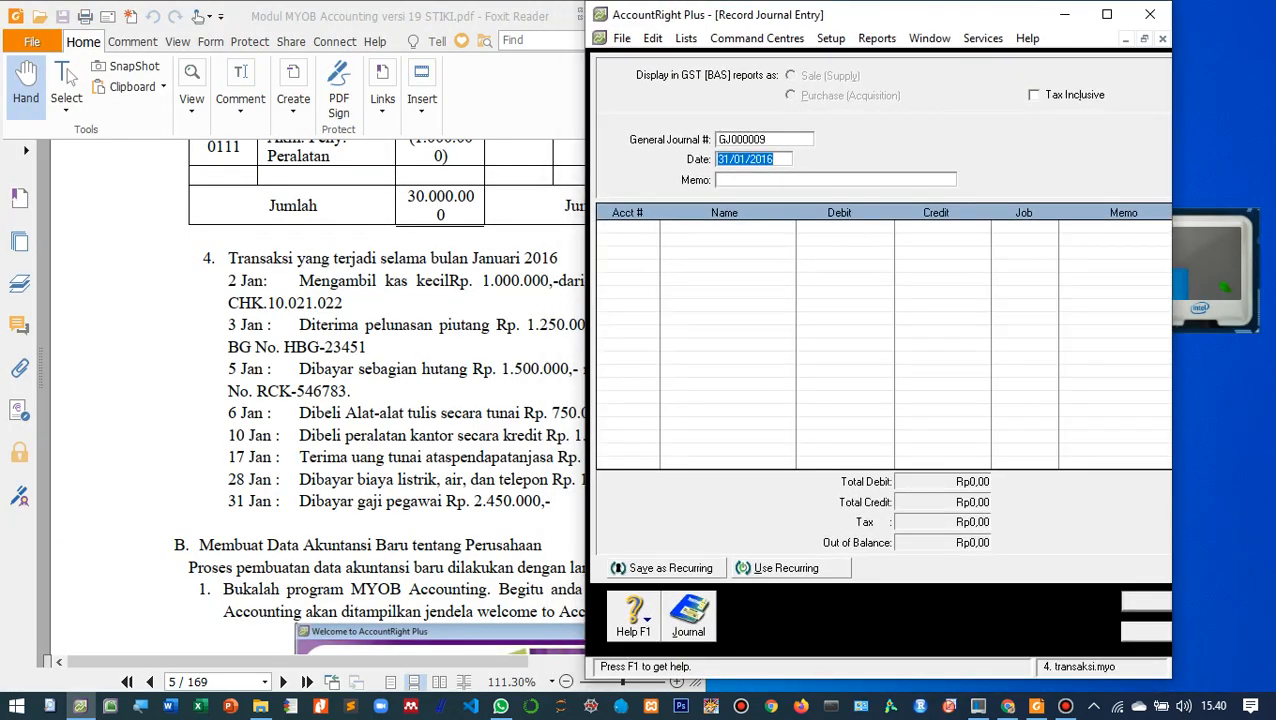
left_click(1107, 14)
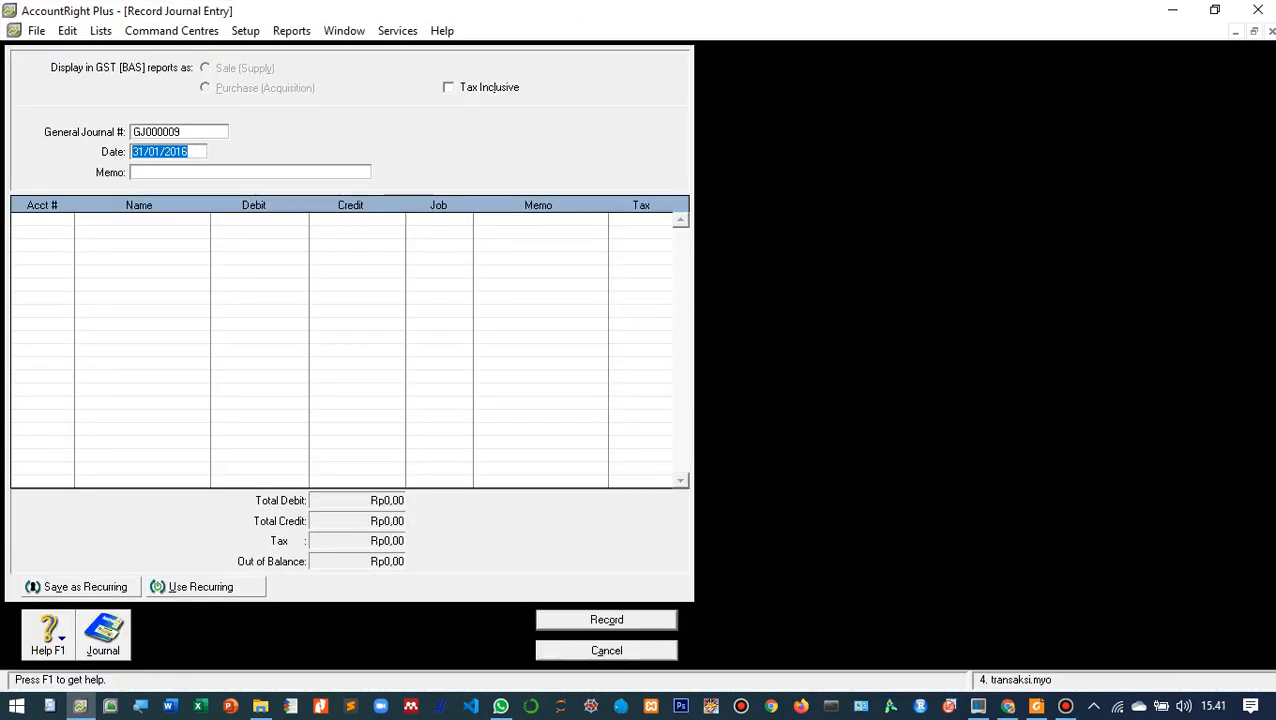
left_click(1214, 9)
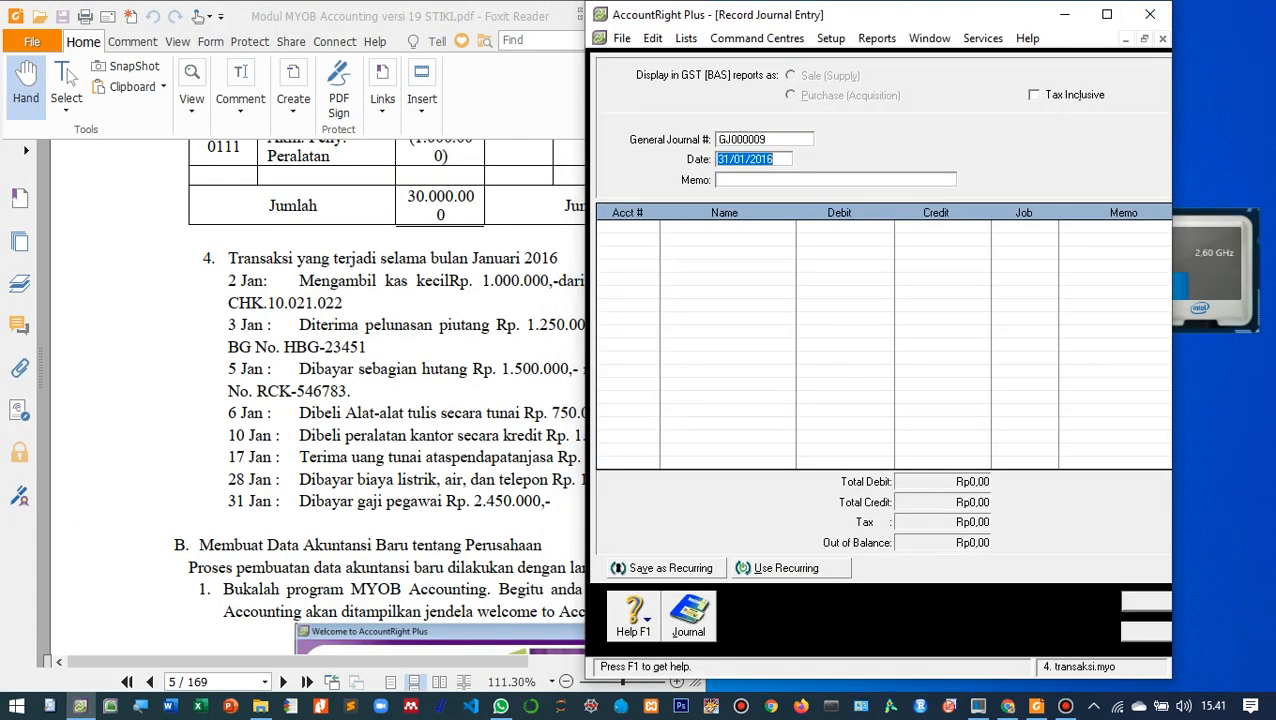
scroll(380, 400, "down", 5)
scroll(380, 400, "up", 5)
scroll(380, 400, "down", 2)
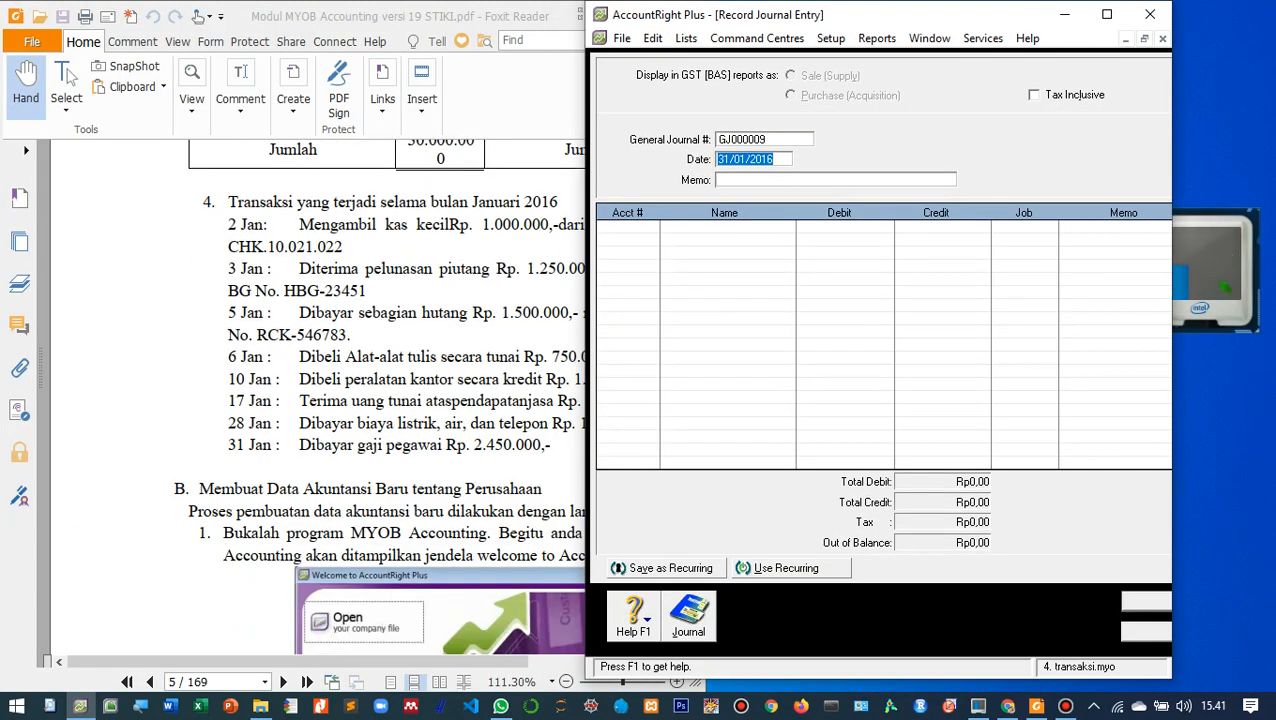
scroll(380, 400, "up", 2)
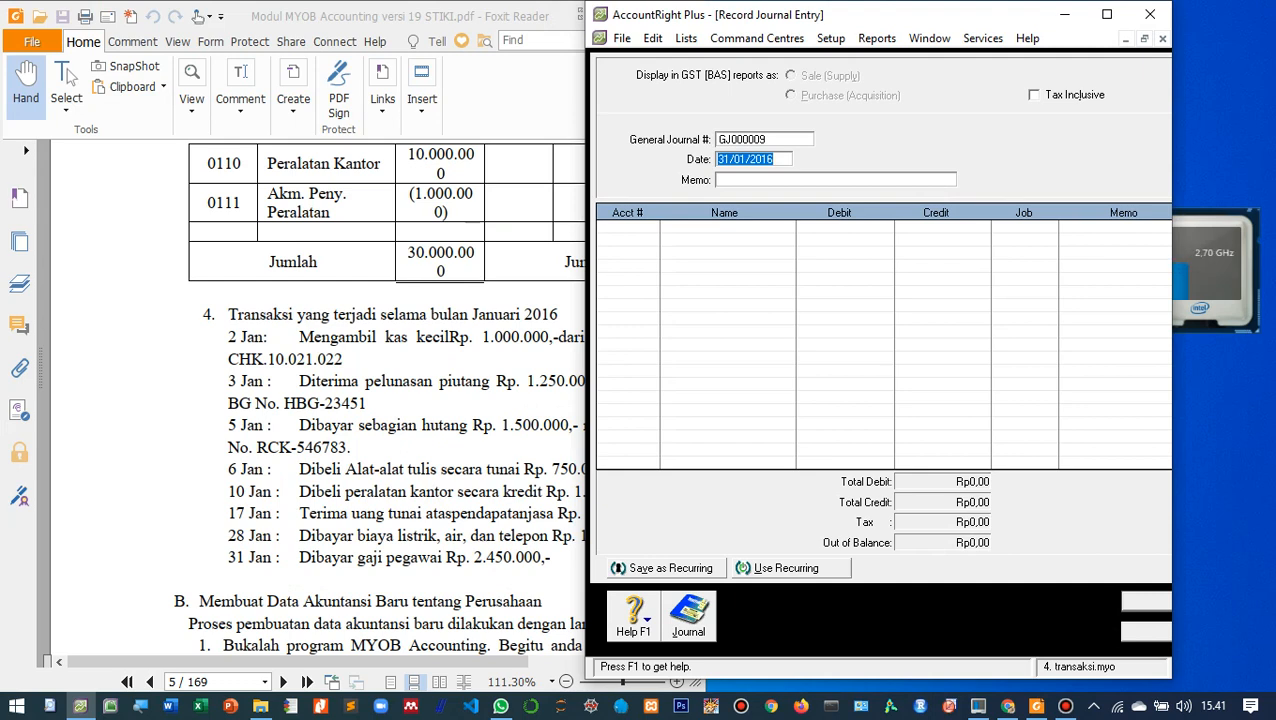
scroll(380, 400, "down", 1)
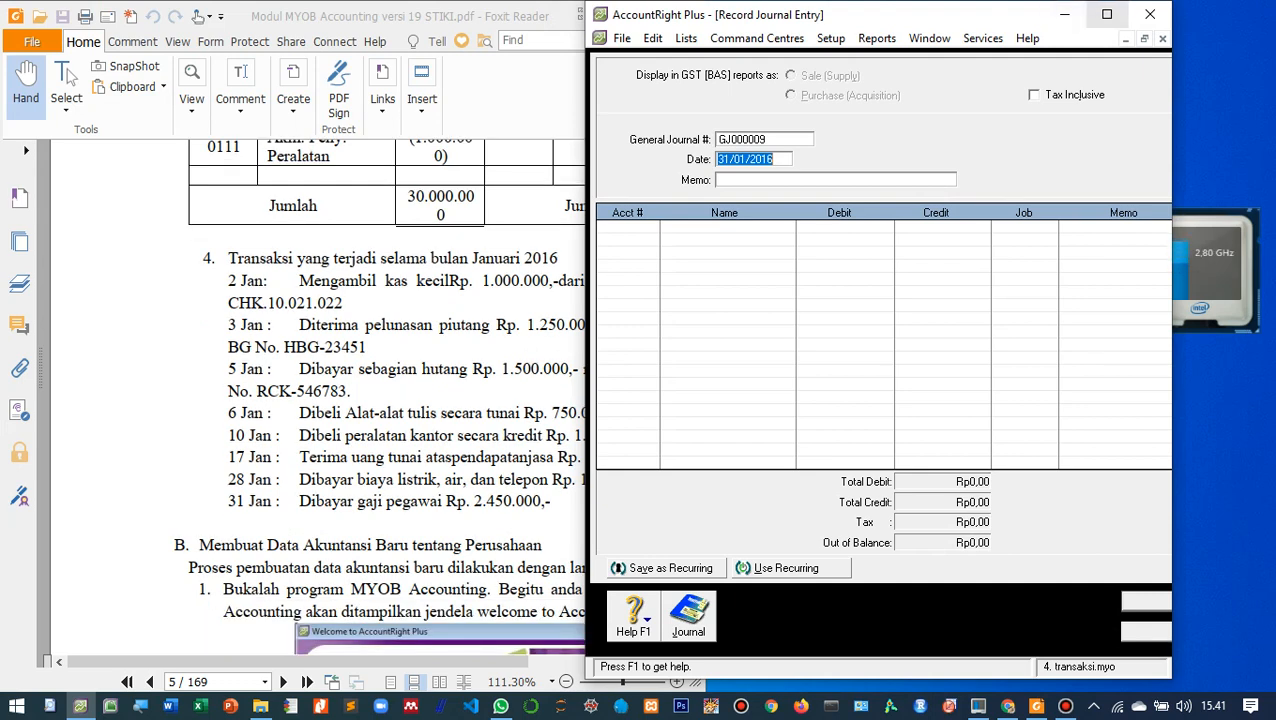
left_click(1106, 14)
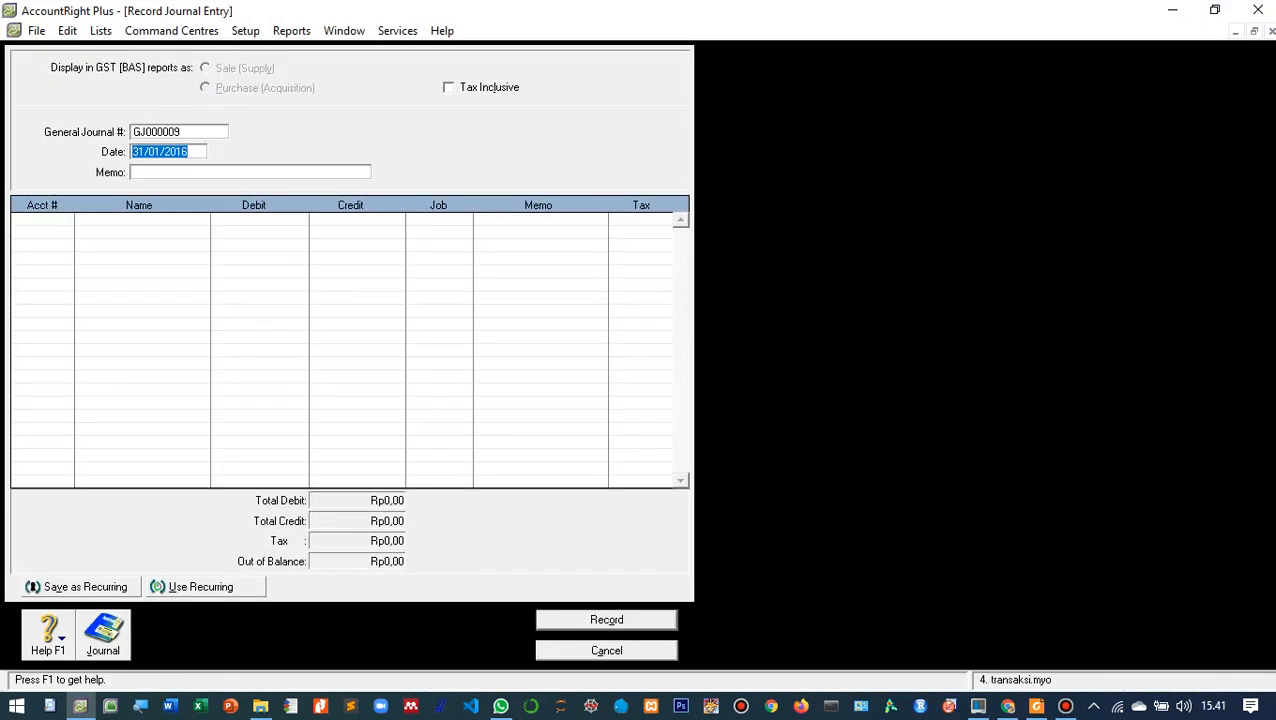
Step: Leave the blank journal entry and display the Profit & Loss [Accrual] report from the accounts reports
left_click(606, 650)
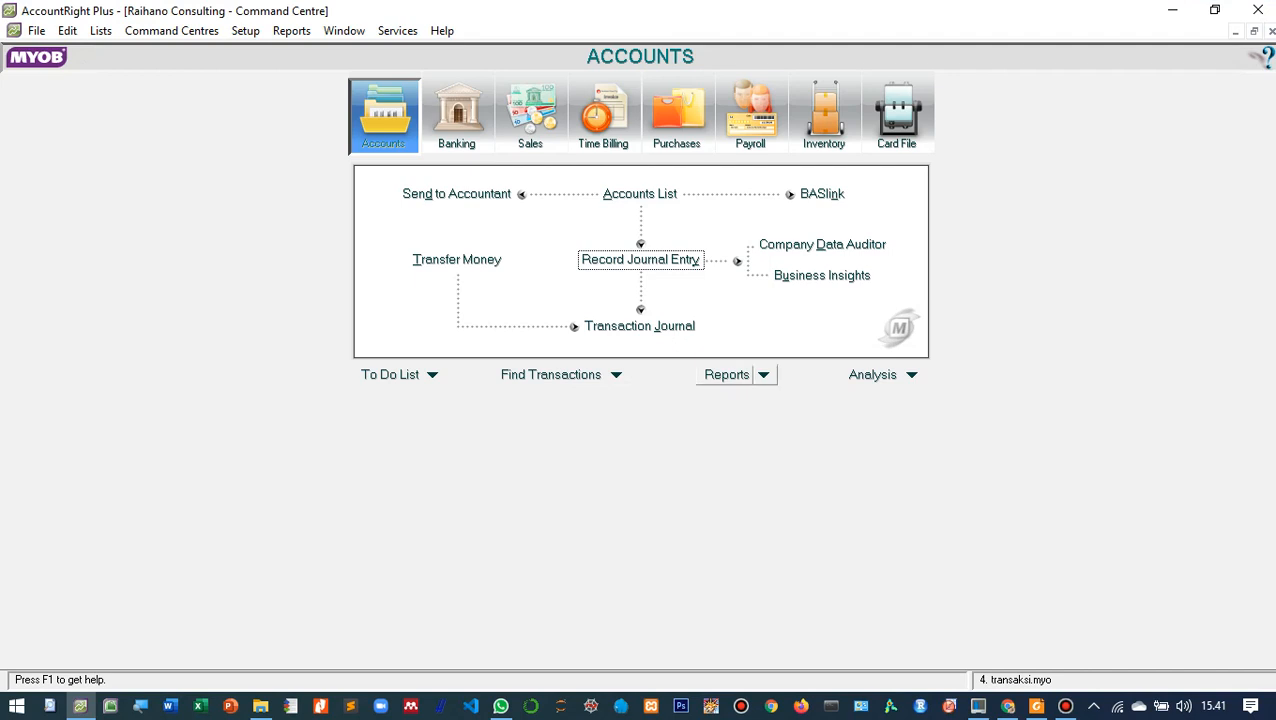
left_click(727, 374)
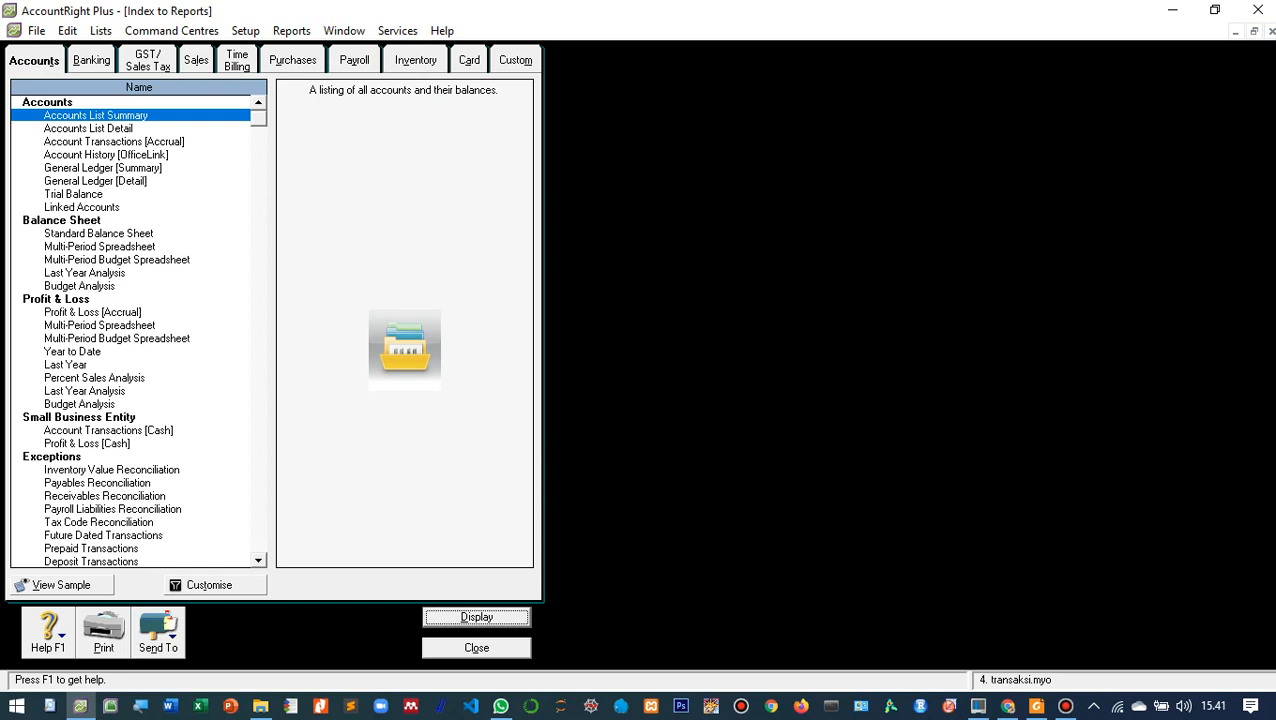
left_click(93, 312)
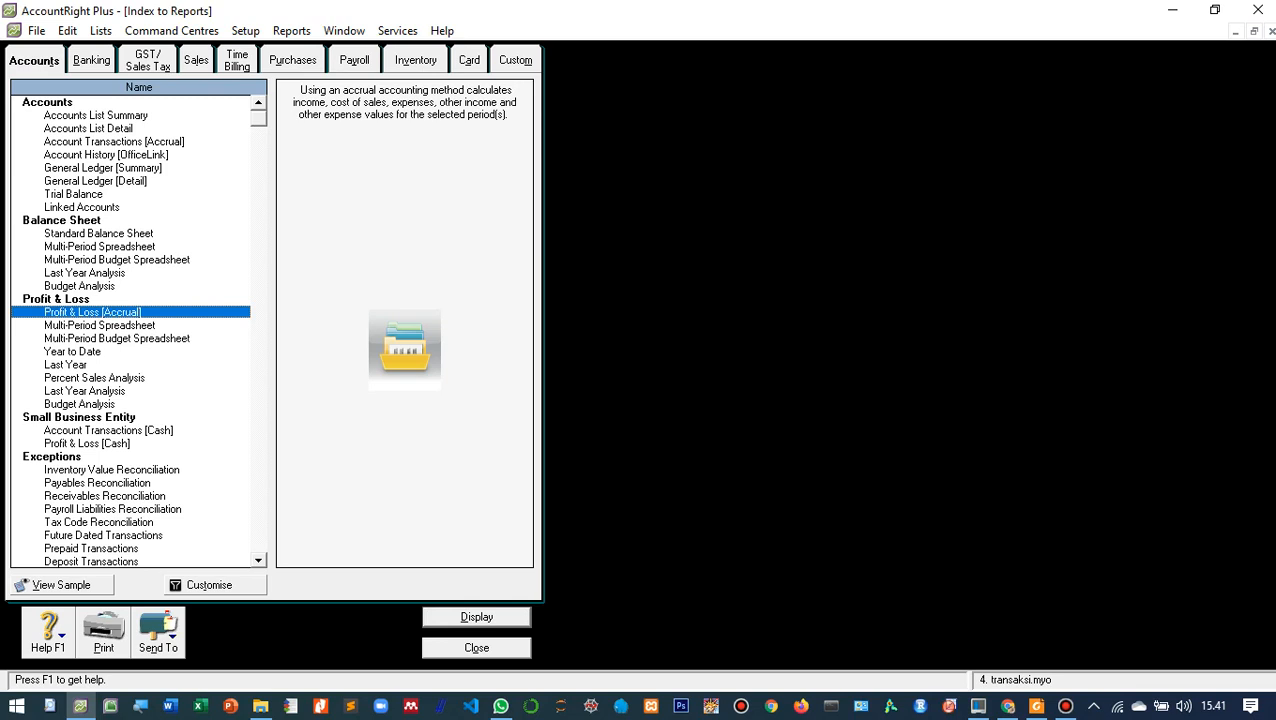
key("Return")
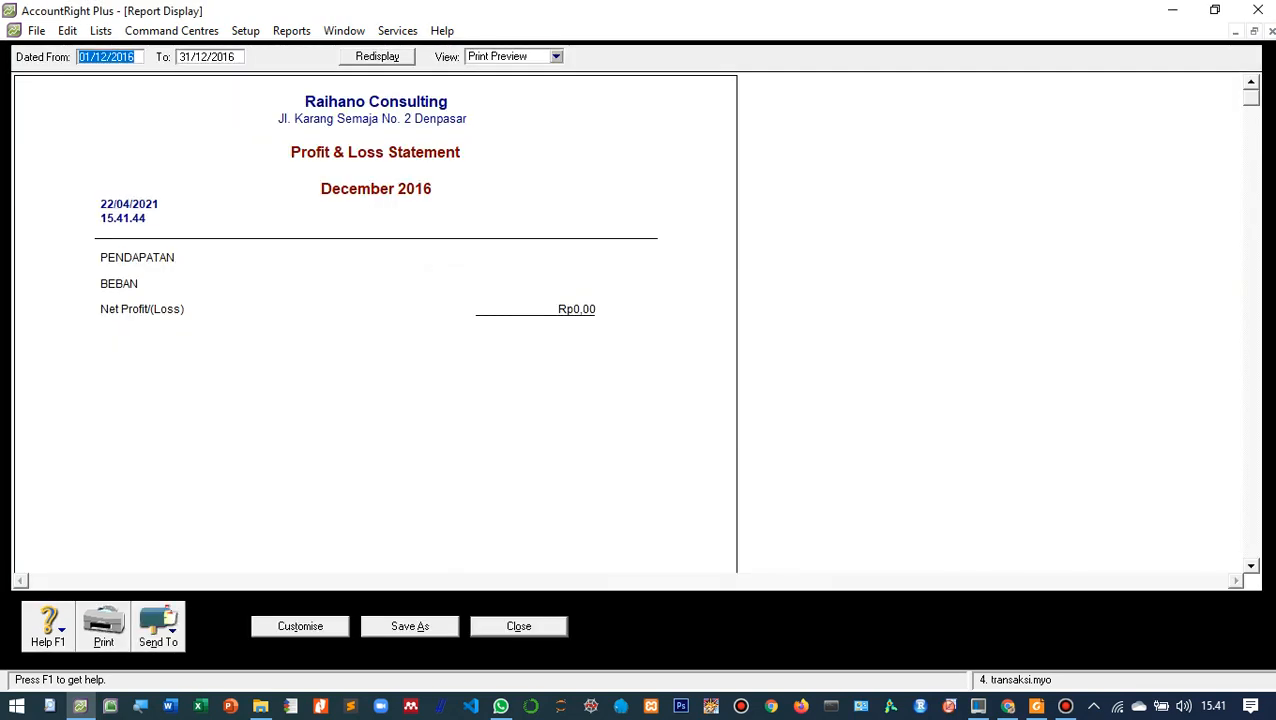
Step: Set the Profit & Loss report's period from 01/01/2016 to 31/01/2016 and refresh it
left_click(107, 57)
key("BackSpace")
key("BackSpace")
type("01")
left_click(204, 57)
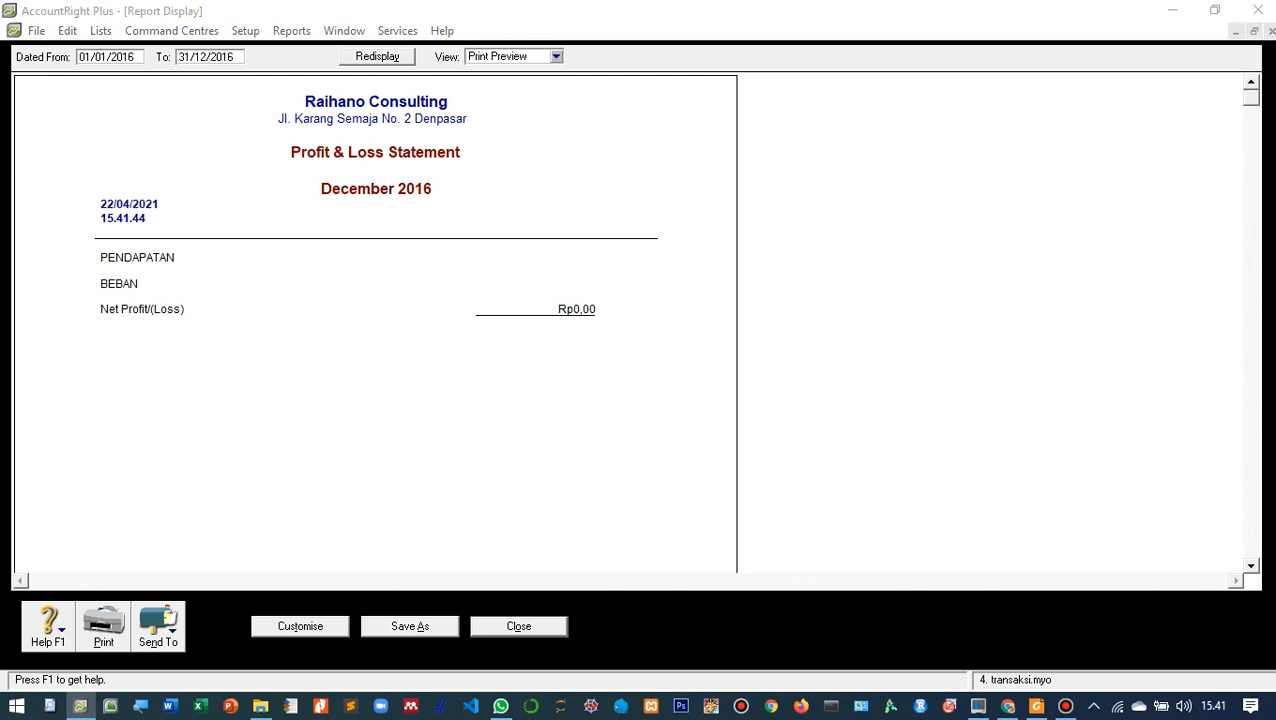
key("BackSpace")
key("BackSpace")
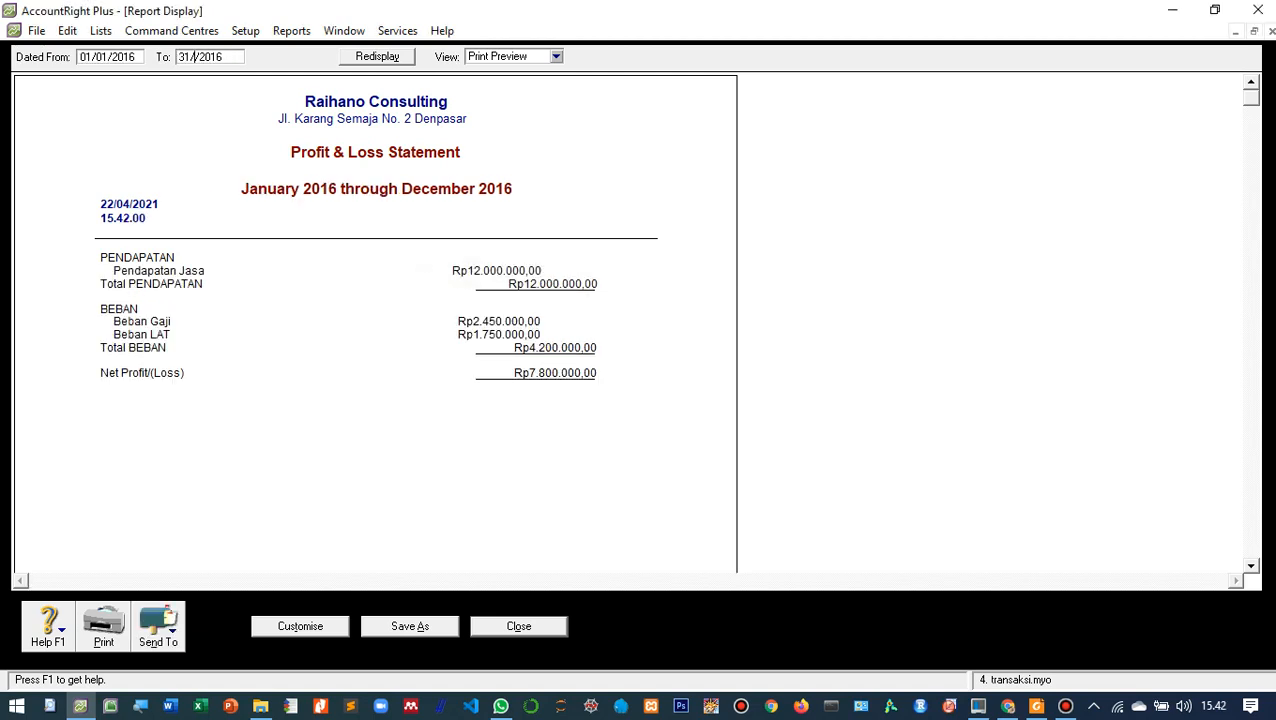
type("01")
key("Tab")
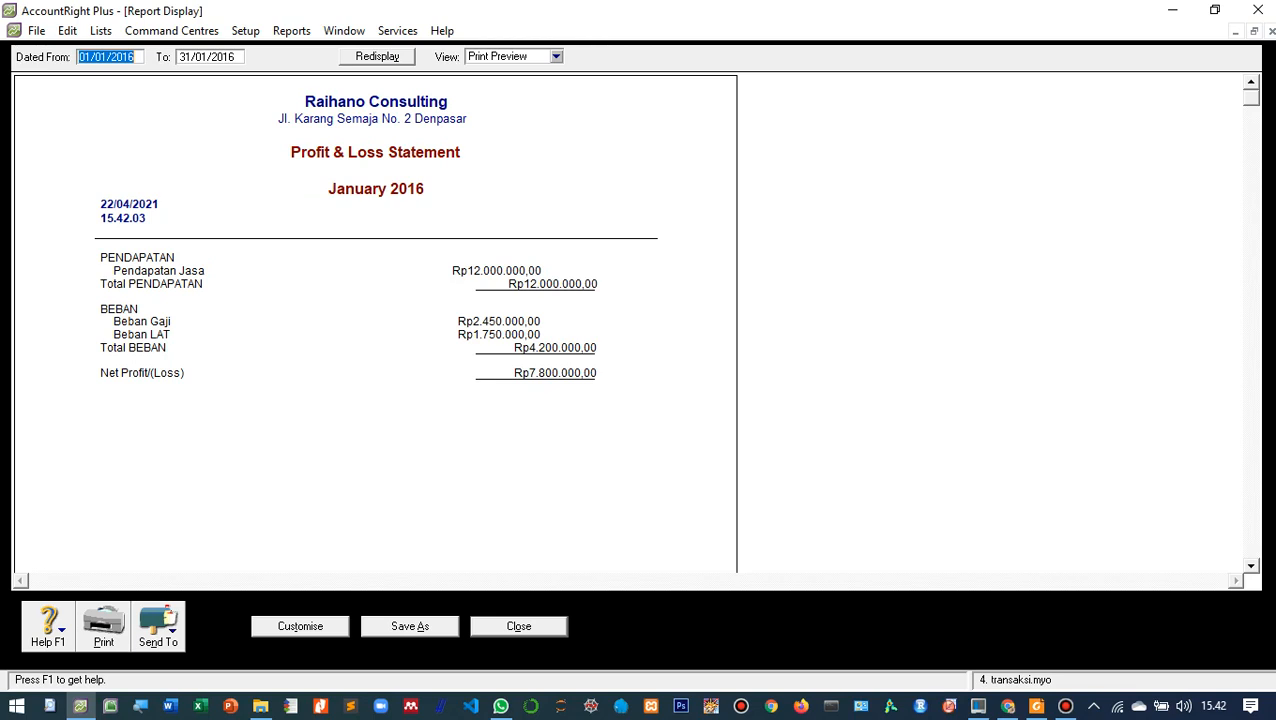
Step: Customise the Profit & Loss report to include account numbers and display it again
left_click(300, 626)
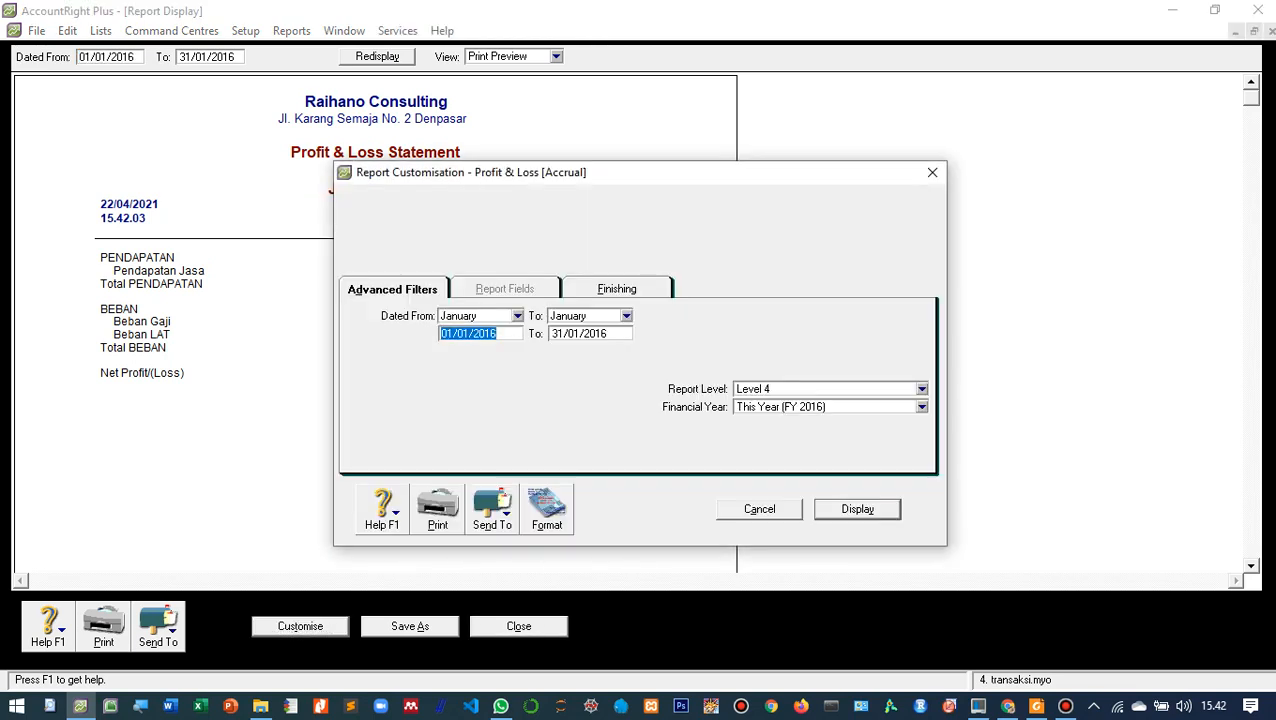
left_click(617, 289)
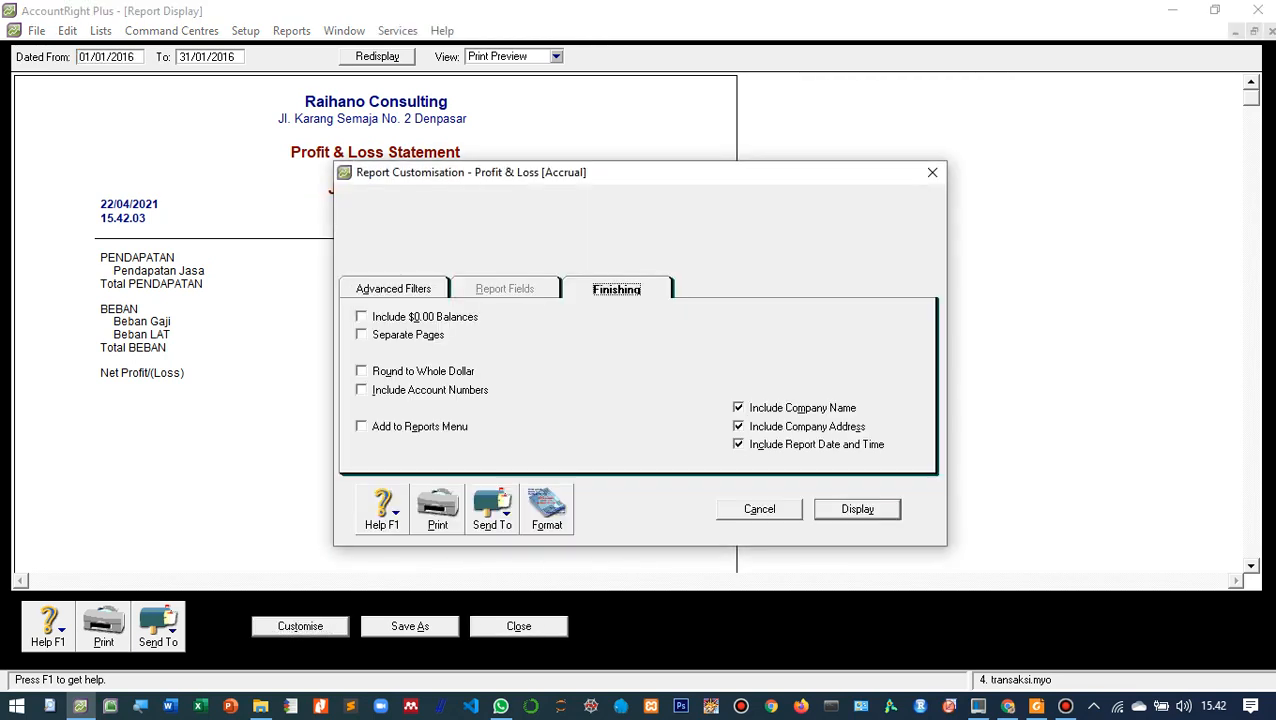
left_click(362, 390)
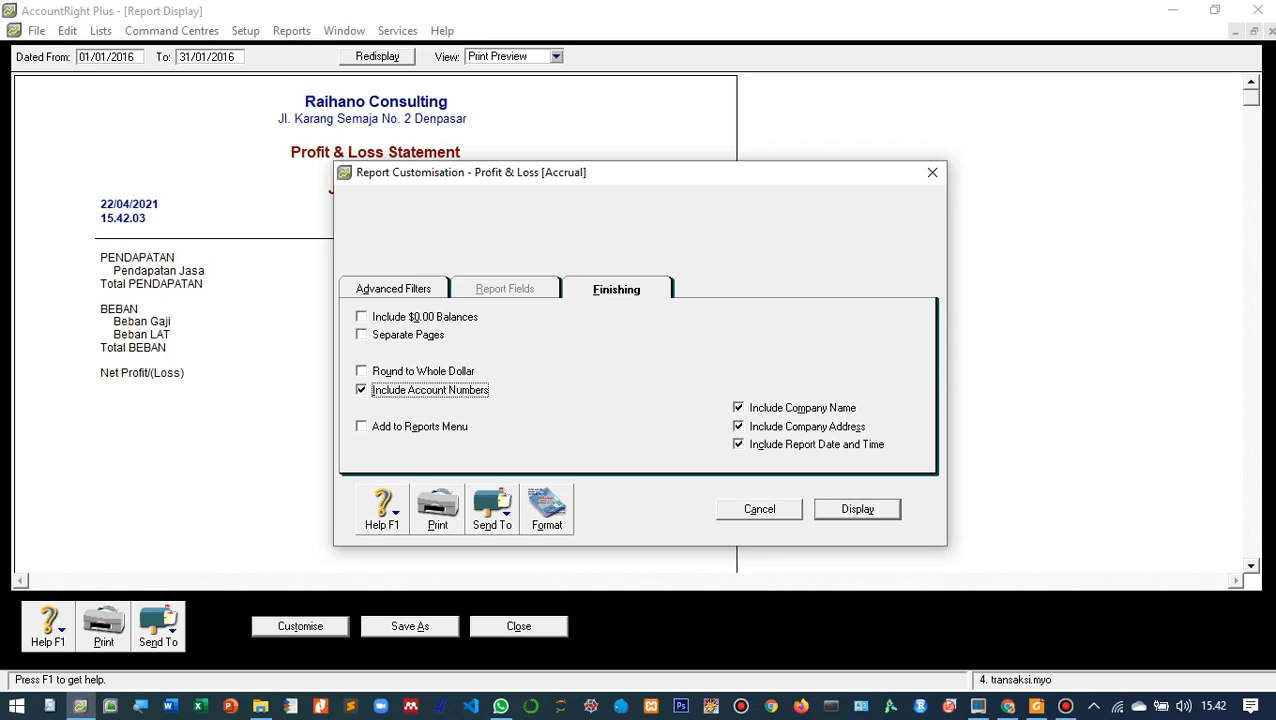
key("Return")
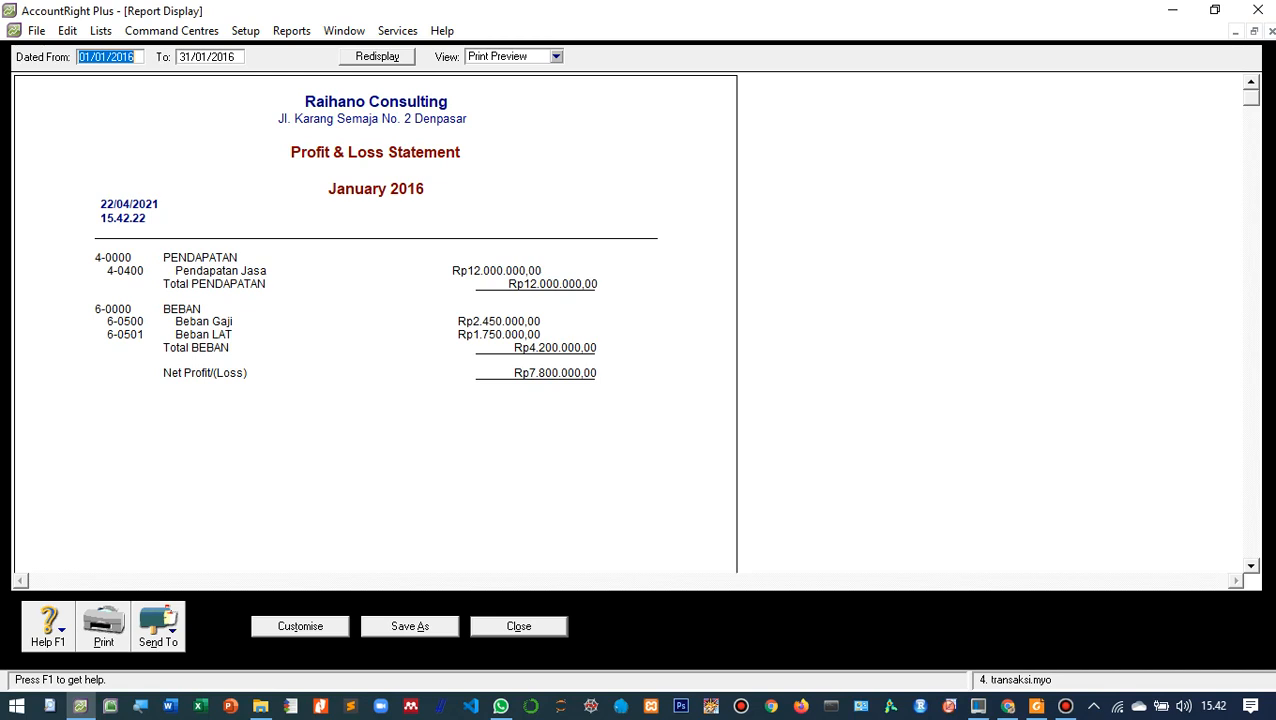
Step: Export the Profit & Loss report as a PDF, adding a hyphen and the preparer's full name after "Profit & Loss [Accrual]" in the file name
left_click(158, 625)
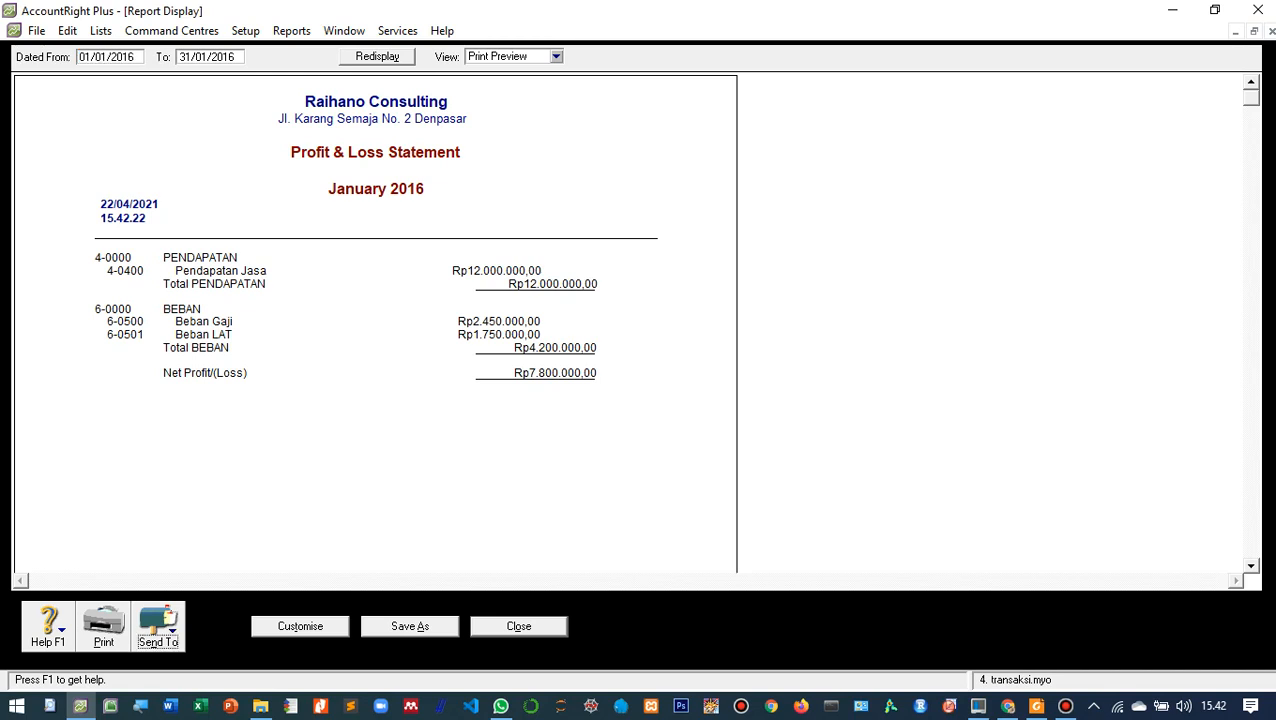
left_click(160, 595)
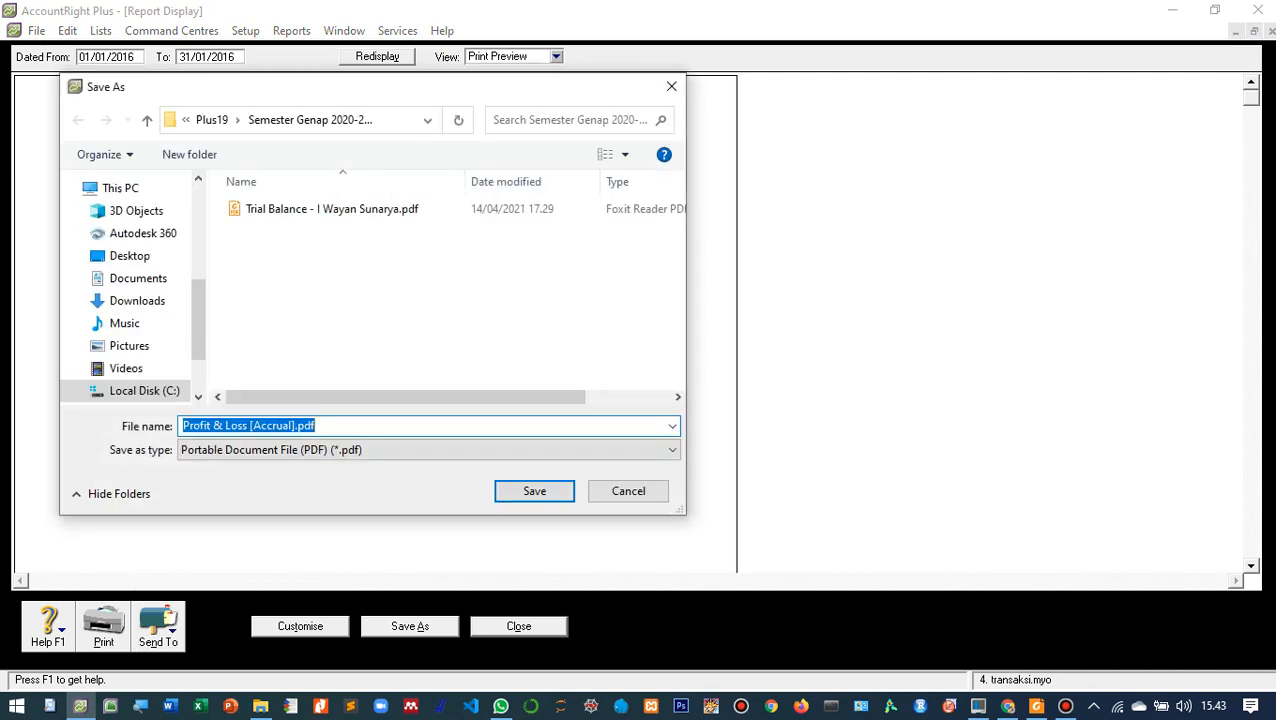
left_click(250, 425)
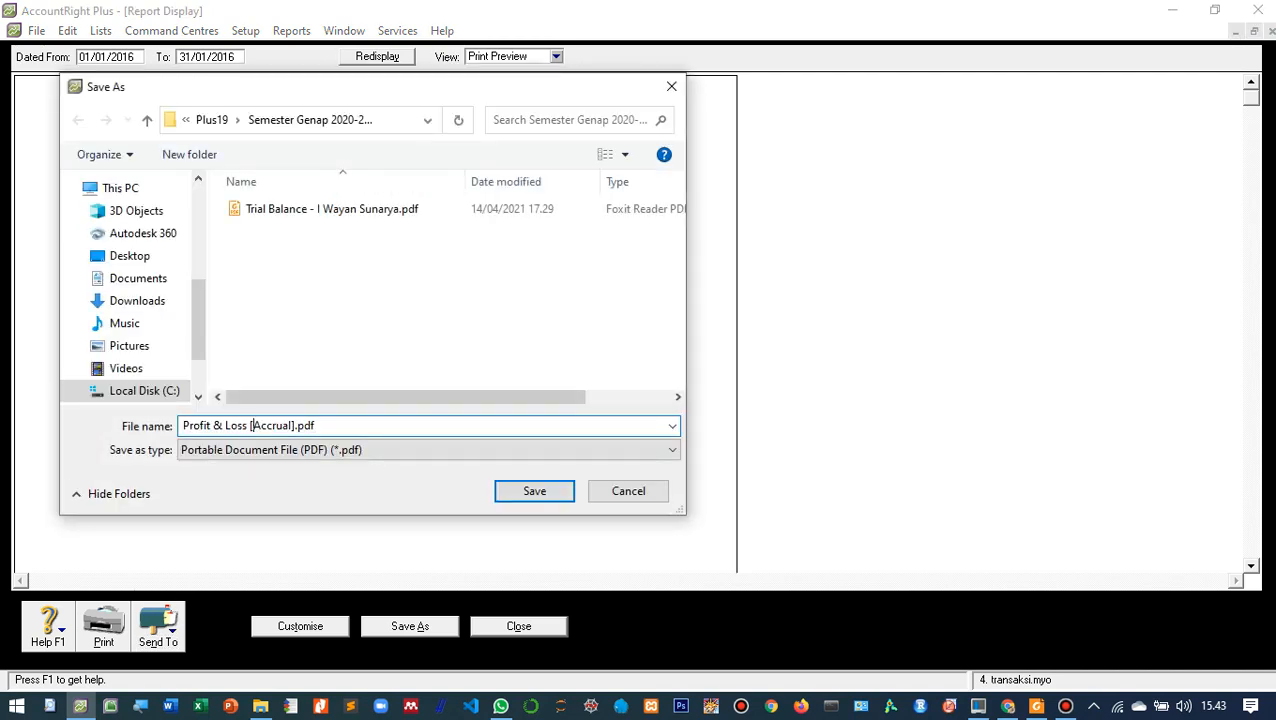
left_click(294, 426)
type("- I Wayan Sunarya")
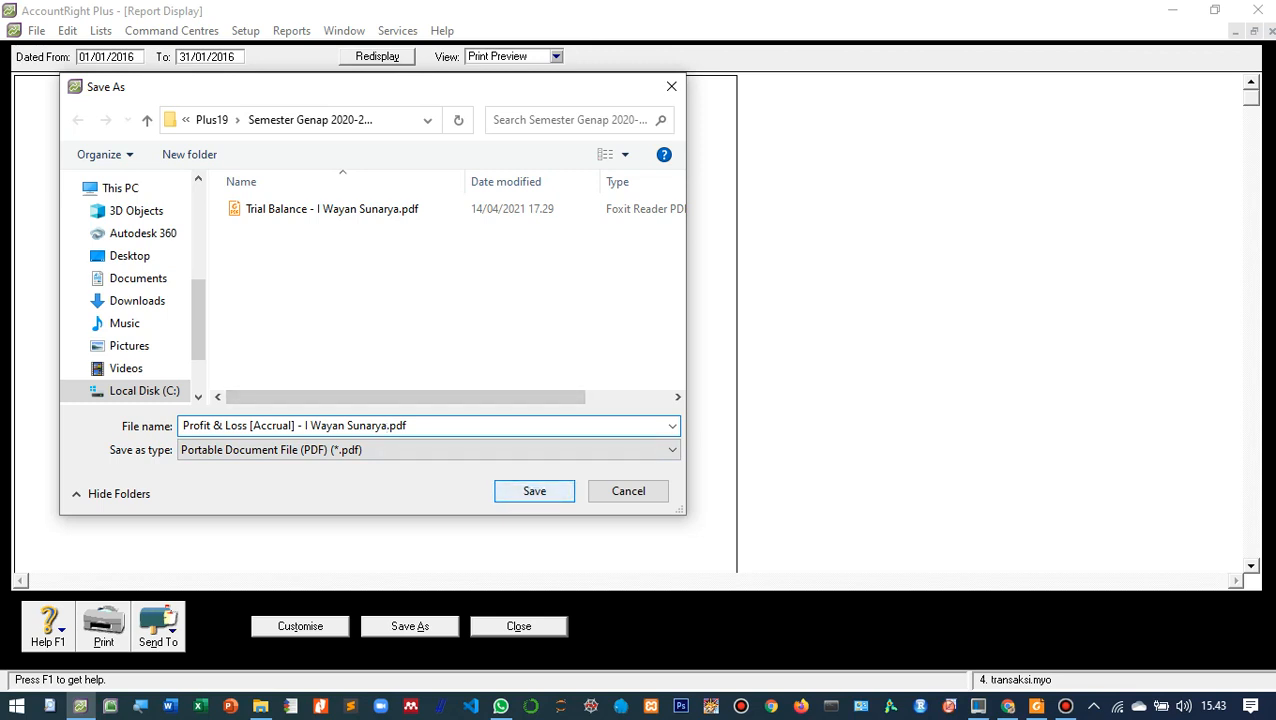
left_click(534, 491)
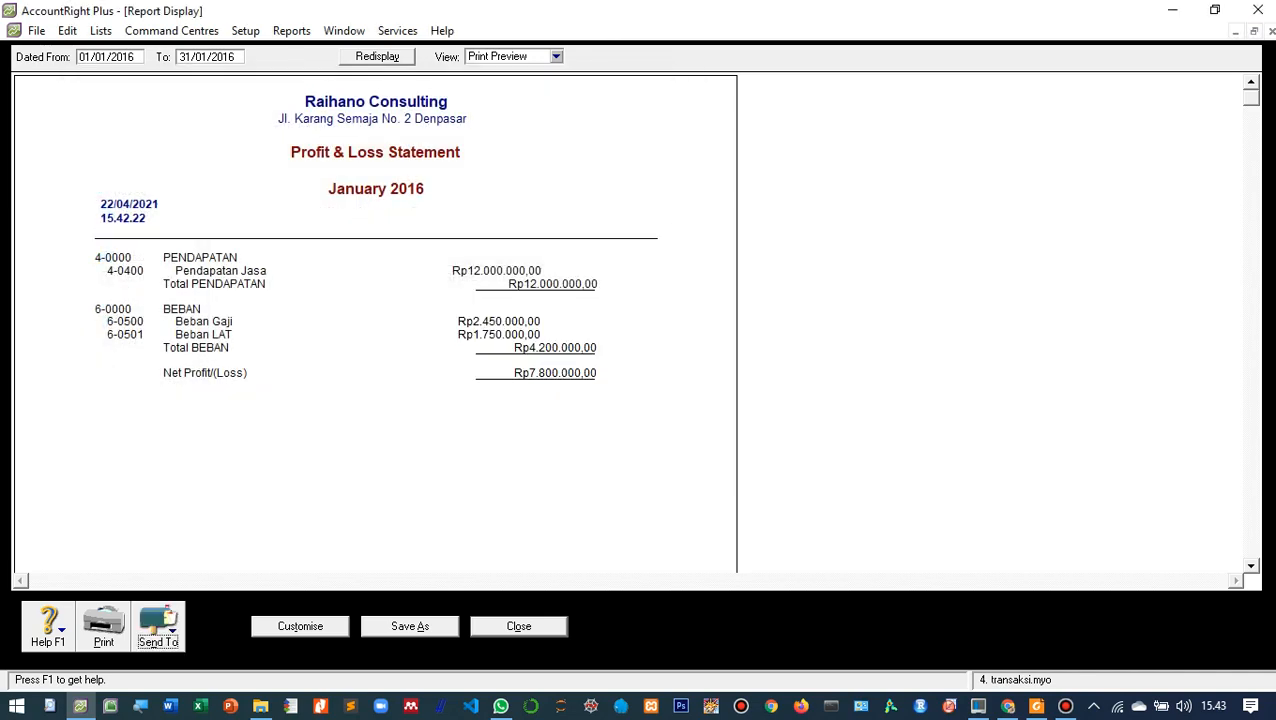
Step: Close the Profit & Loss report and display the Standard Balance Sheet from the accounts reports
left_click(518, 626)
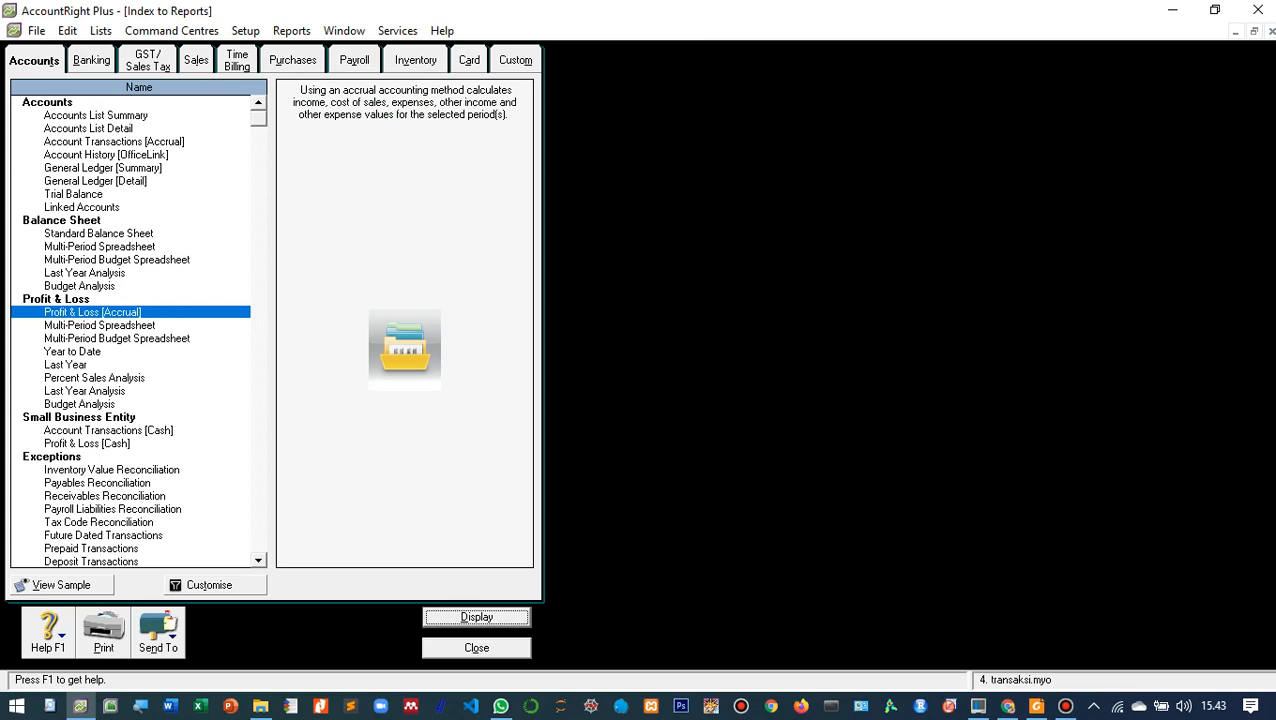
left_click(99, 234)
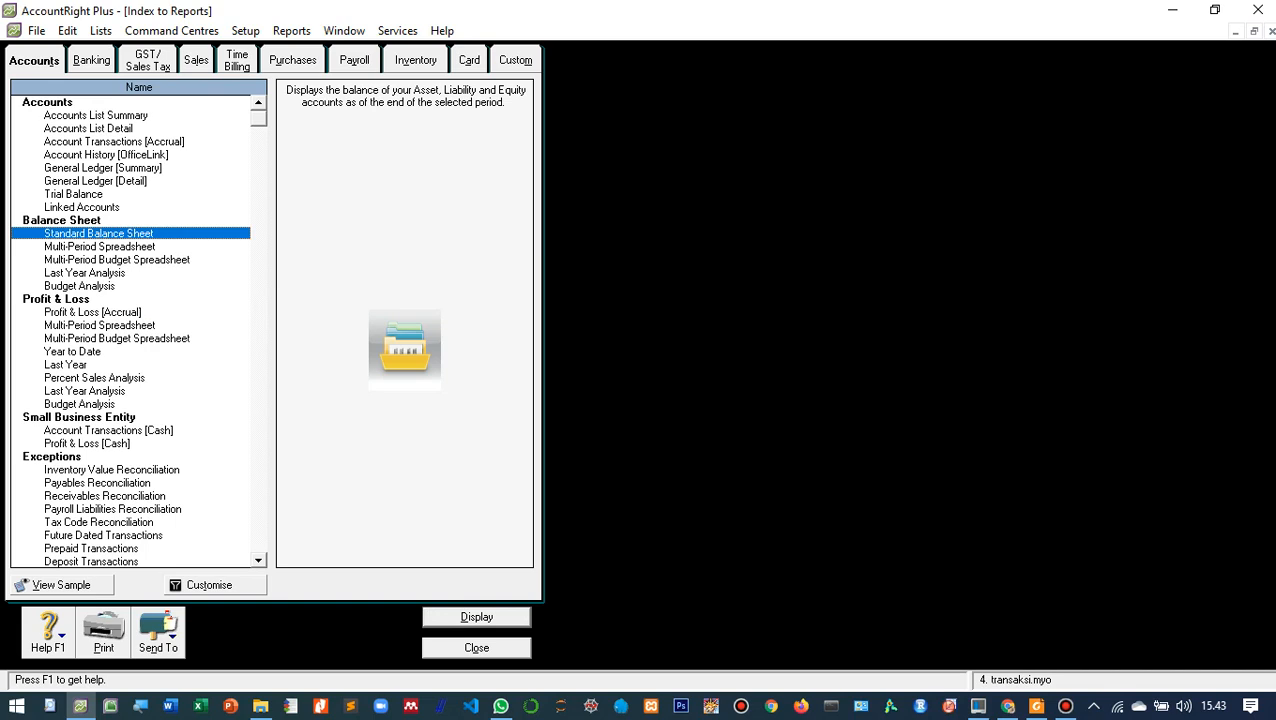
left_click(476, 617)
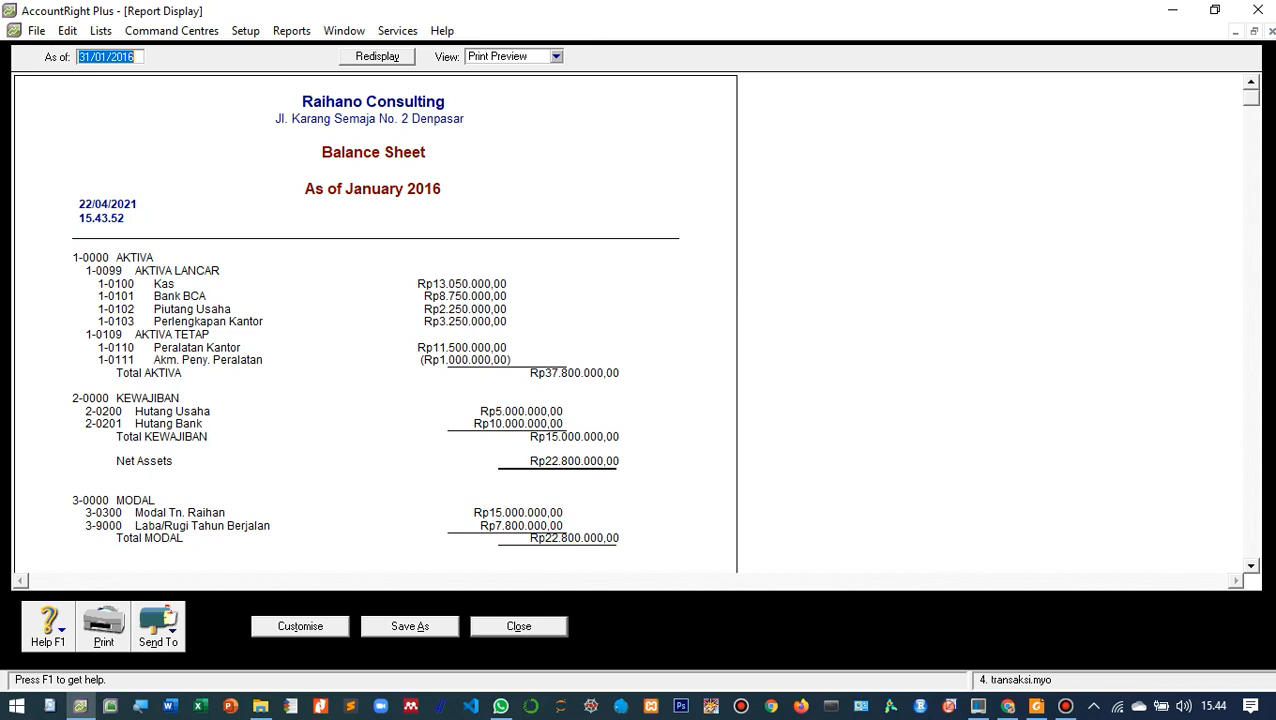
Step: Export the balance sheet as a PDF, adding a hyphen and the preparer's full name after "Standard Balance Sheet" in the file name
left_click(158, 625)
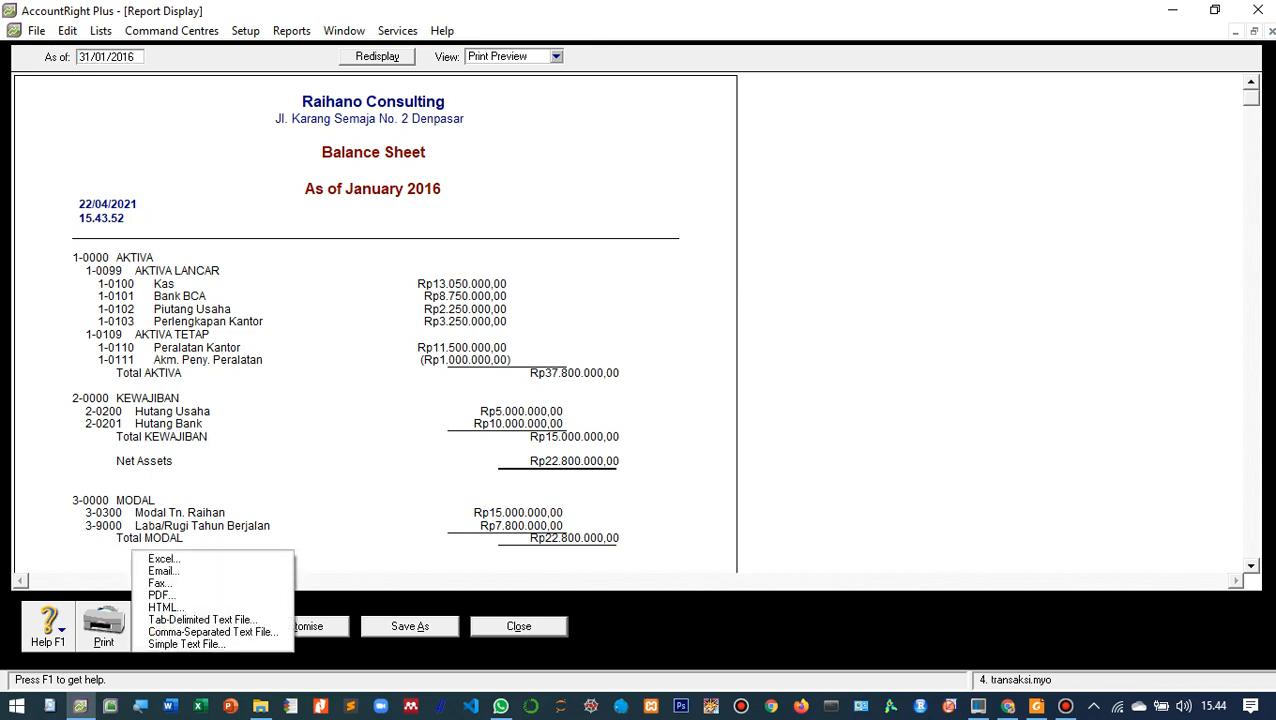
left_click(160, 595)
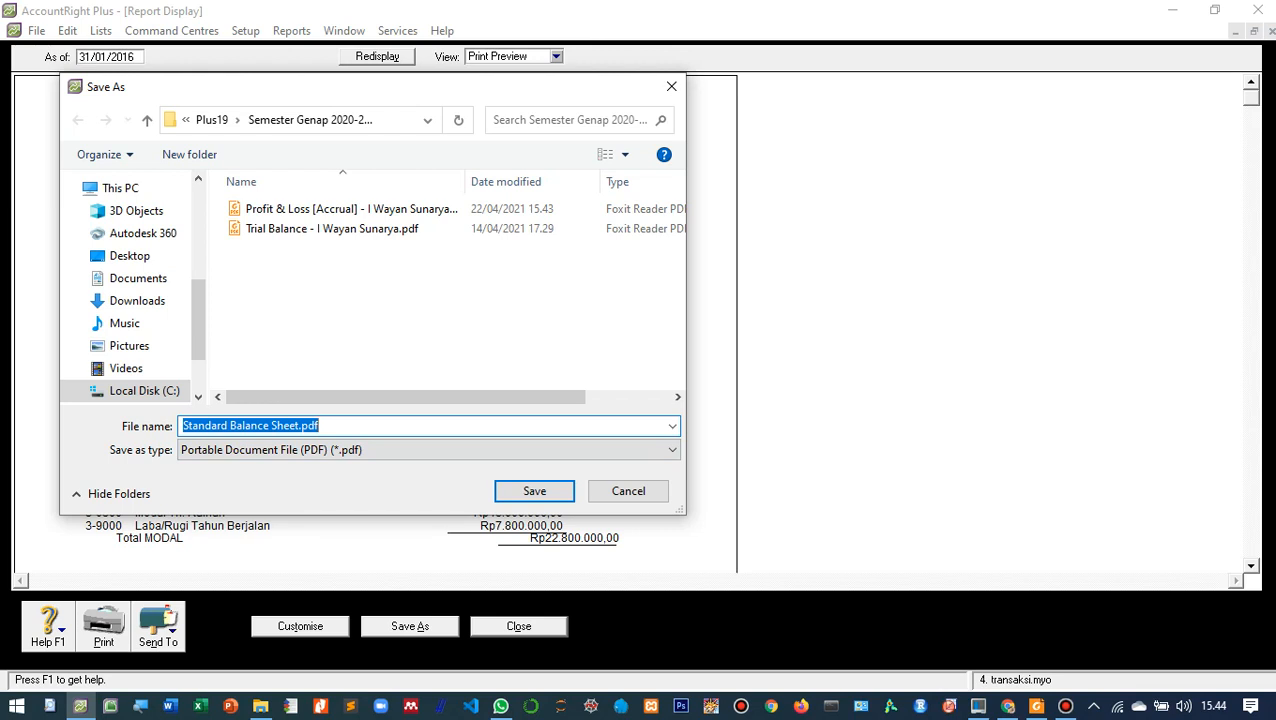
left_click(299, 426)
type("- ")
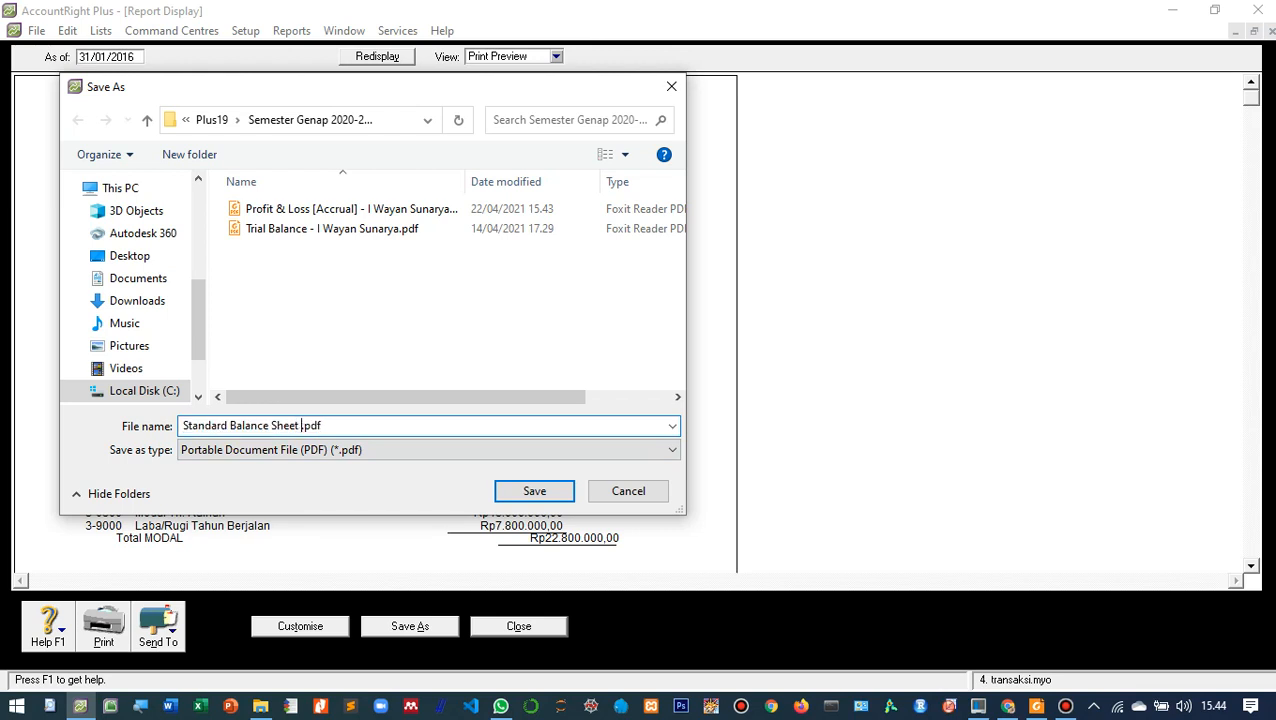
type("I Wayan Sunarya")
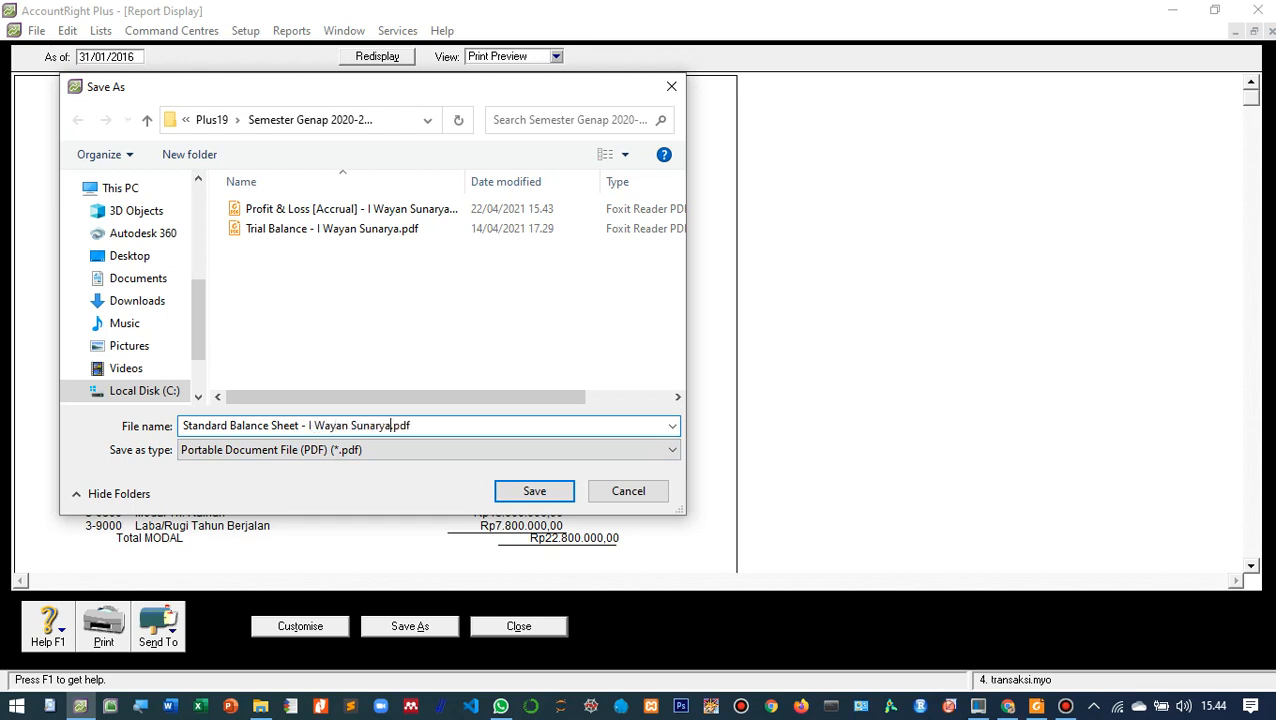
left_click(534, 491)
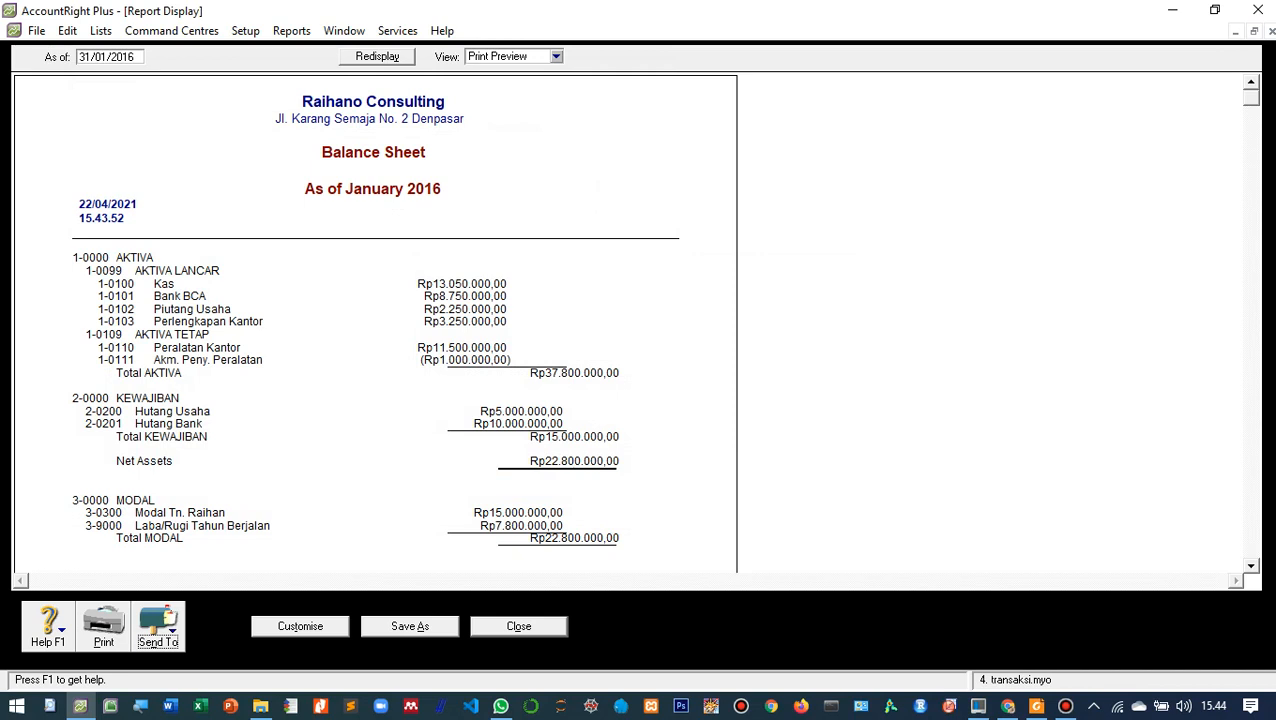
Step: Close the balance sheet and display the Statement of Cash Flow from the banking reports
left_click(518, 626)
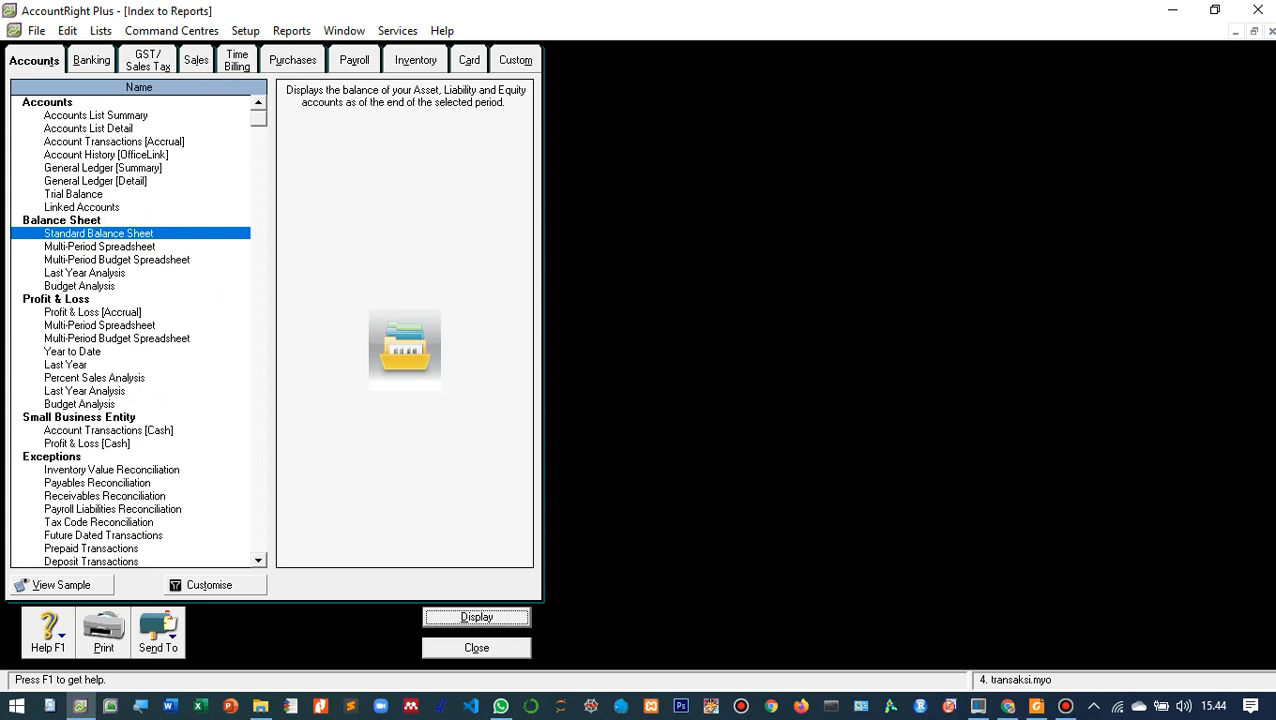
left_click(91, 60)
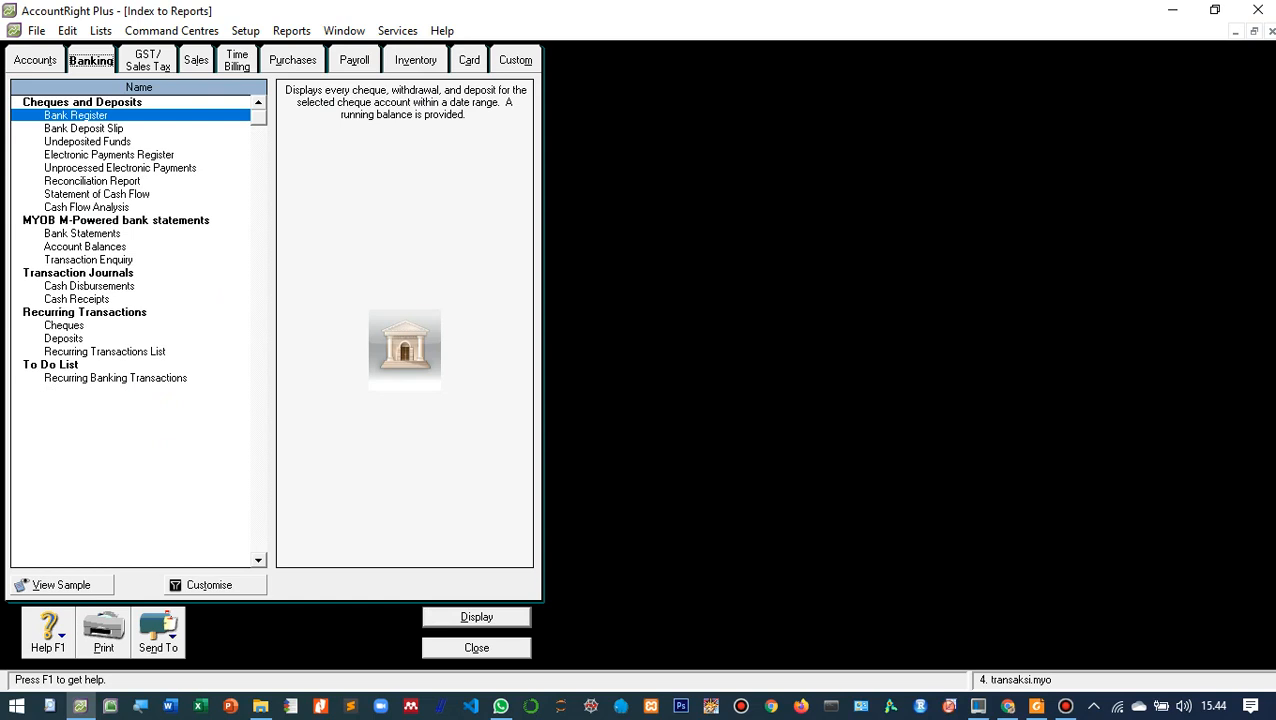
left_click(97, 194)
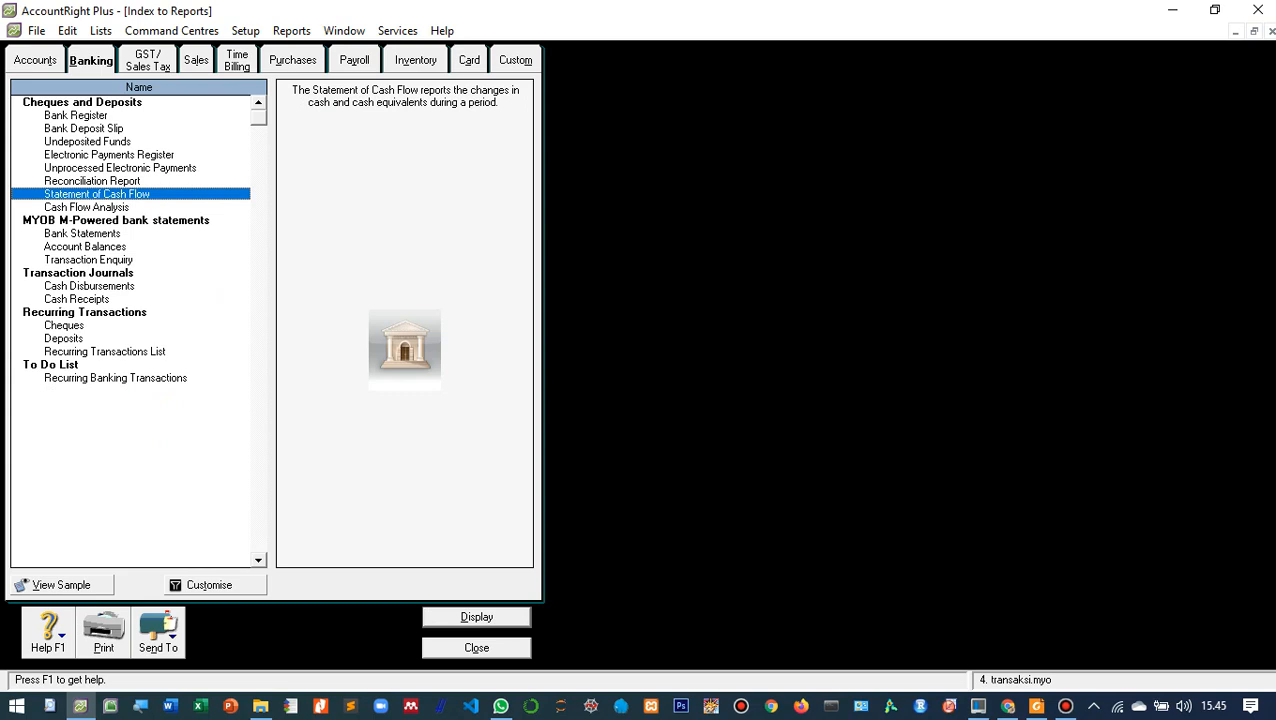
left_click(476, 617)
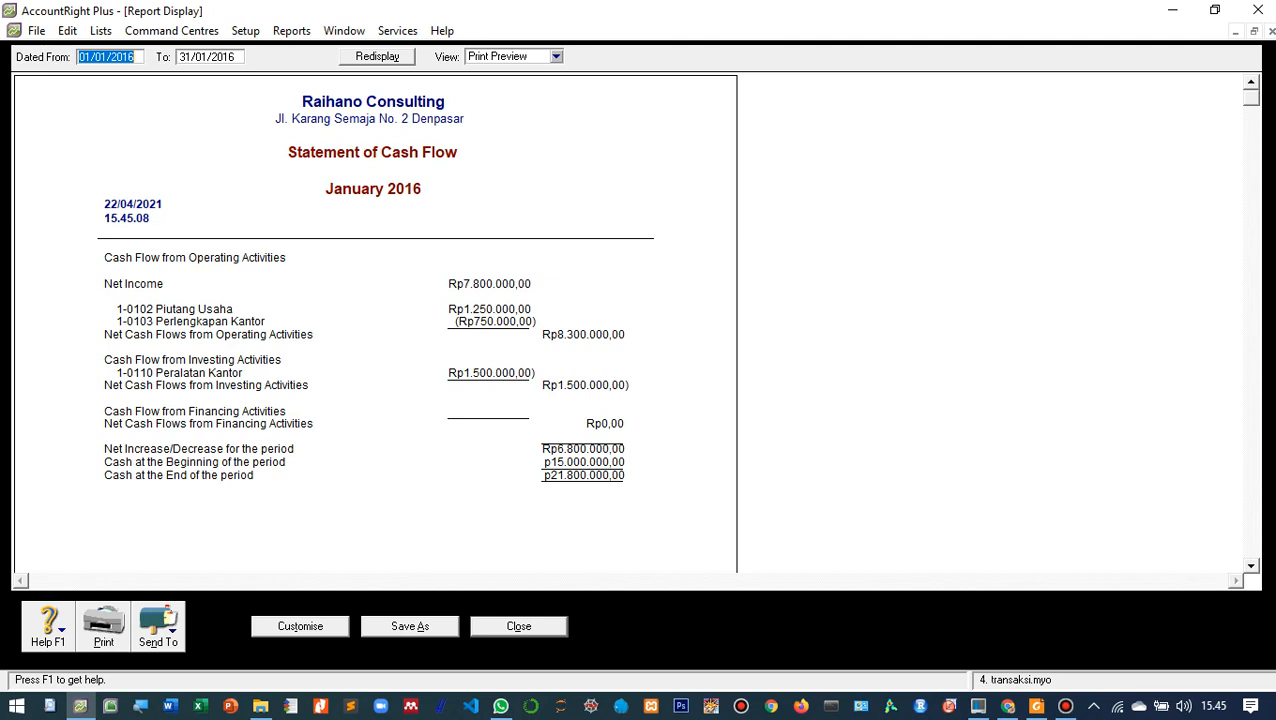
Step: Export the Statement of Cash Flow as a PDF with the preparer's full name appended to its file name, and close the reports
left_click(158, 625)
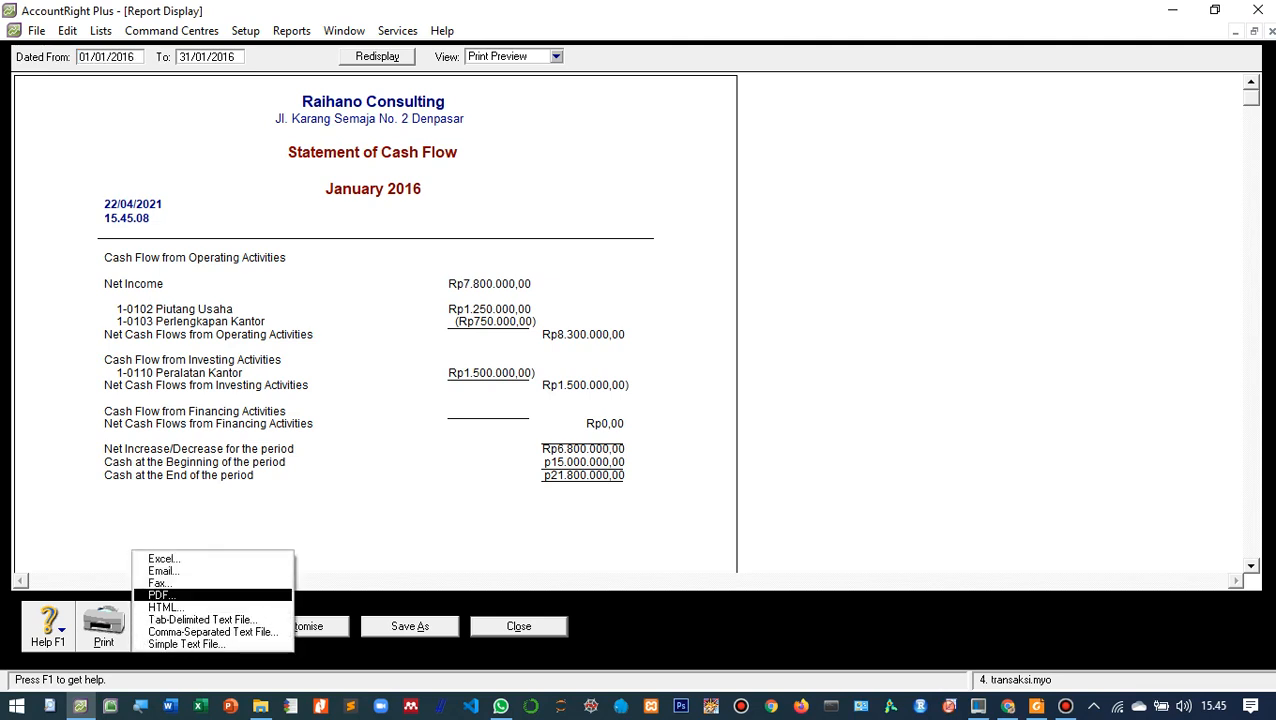
left_click(160, 592)
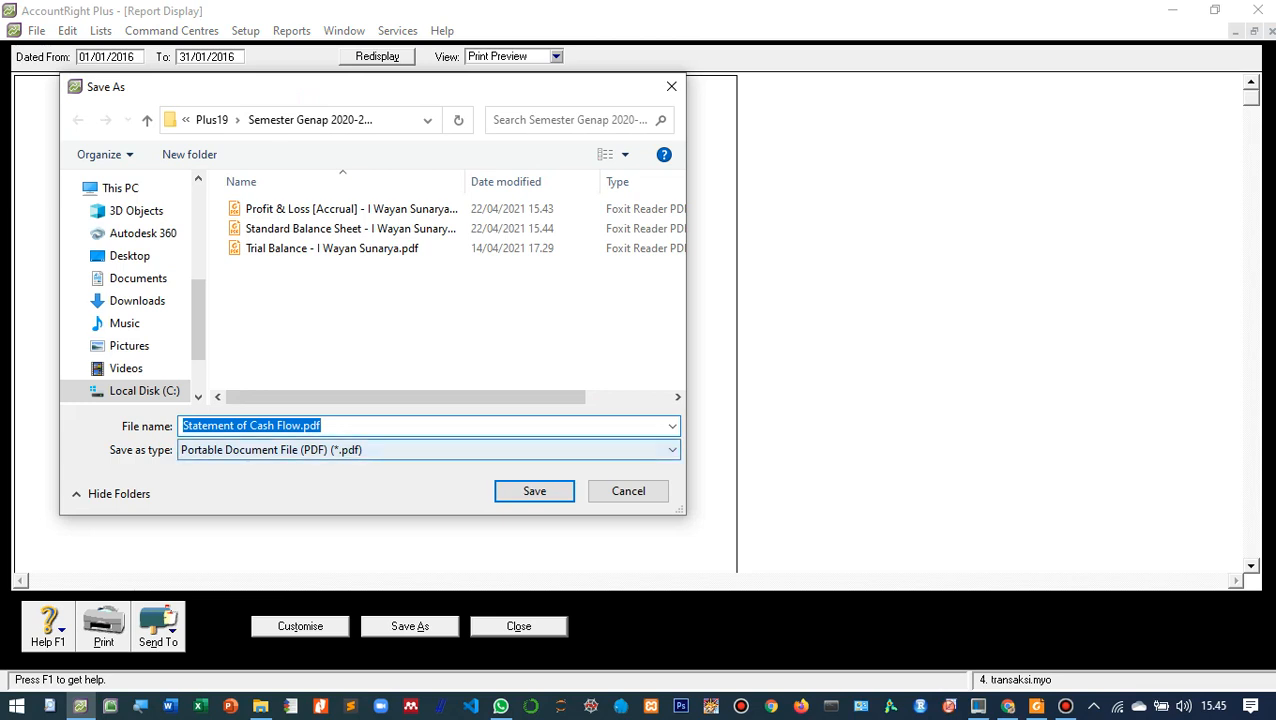
left_click(301, 426)
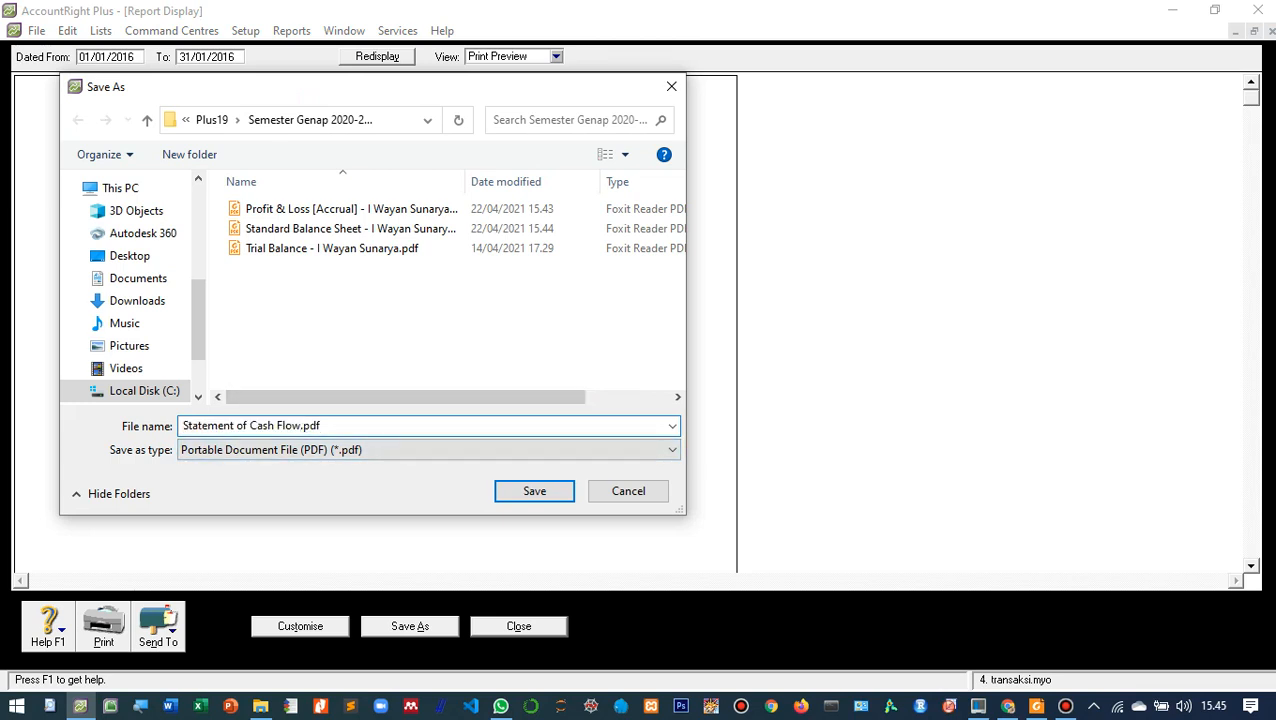
type("- I Wayan Sunarya")
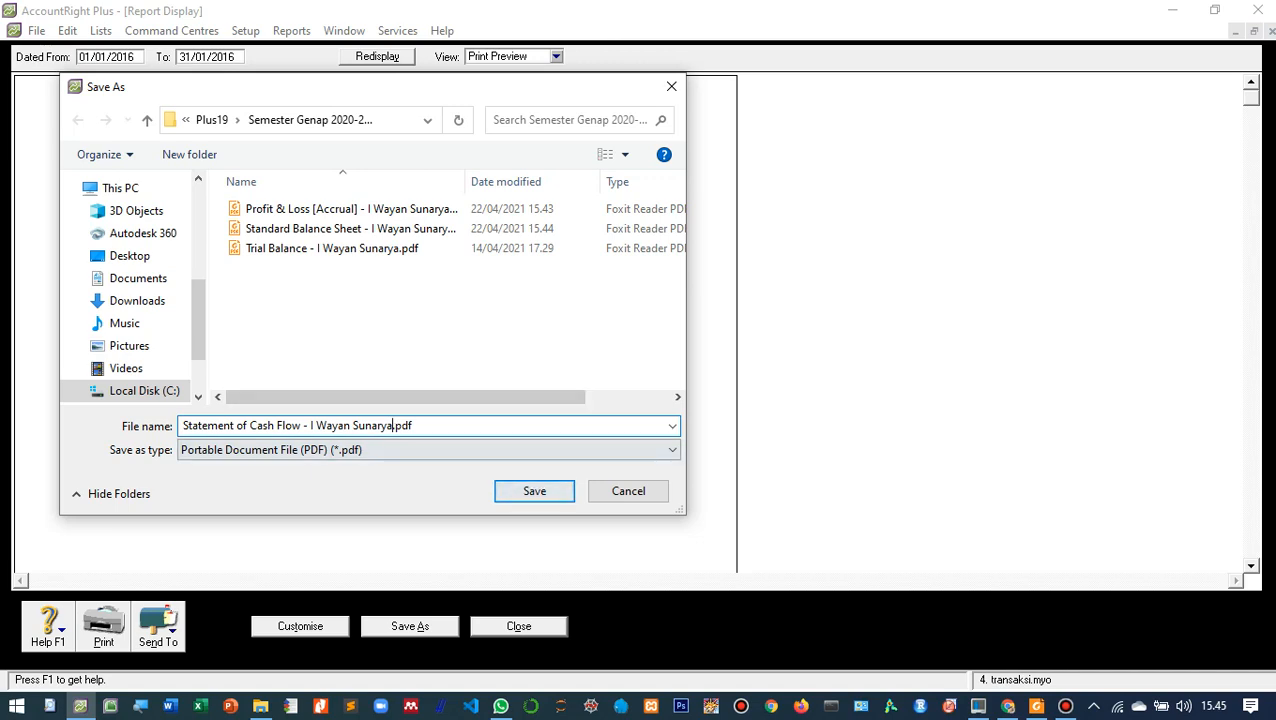
key("Return")
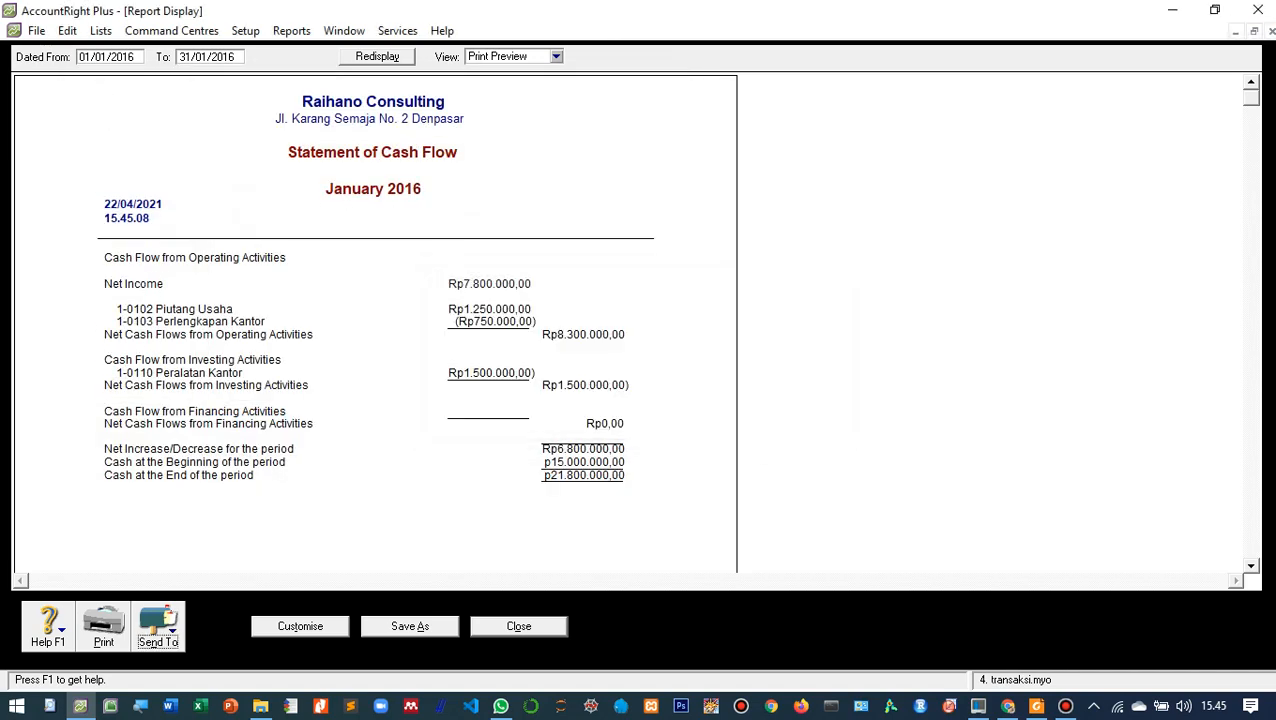
left_click(518, 626)
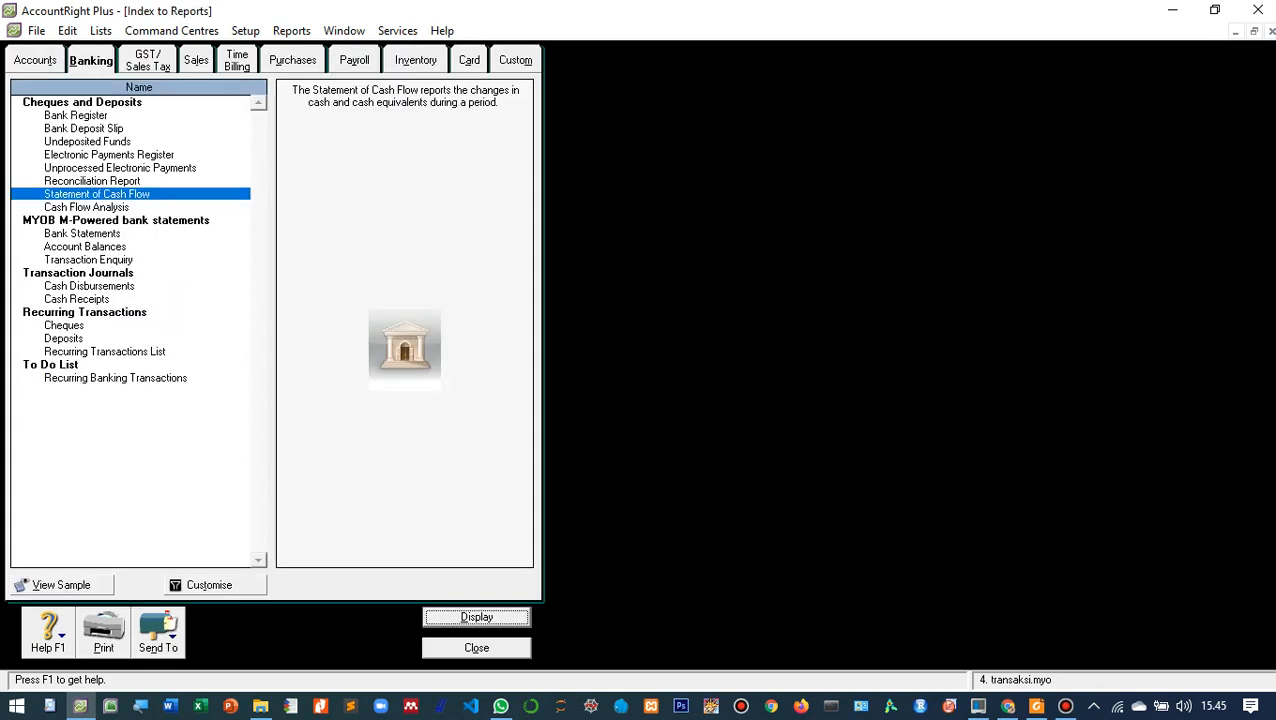
left_click(476, 647)
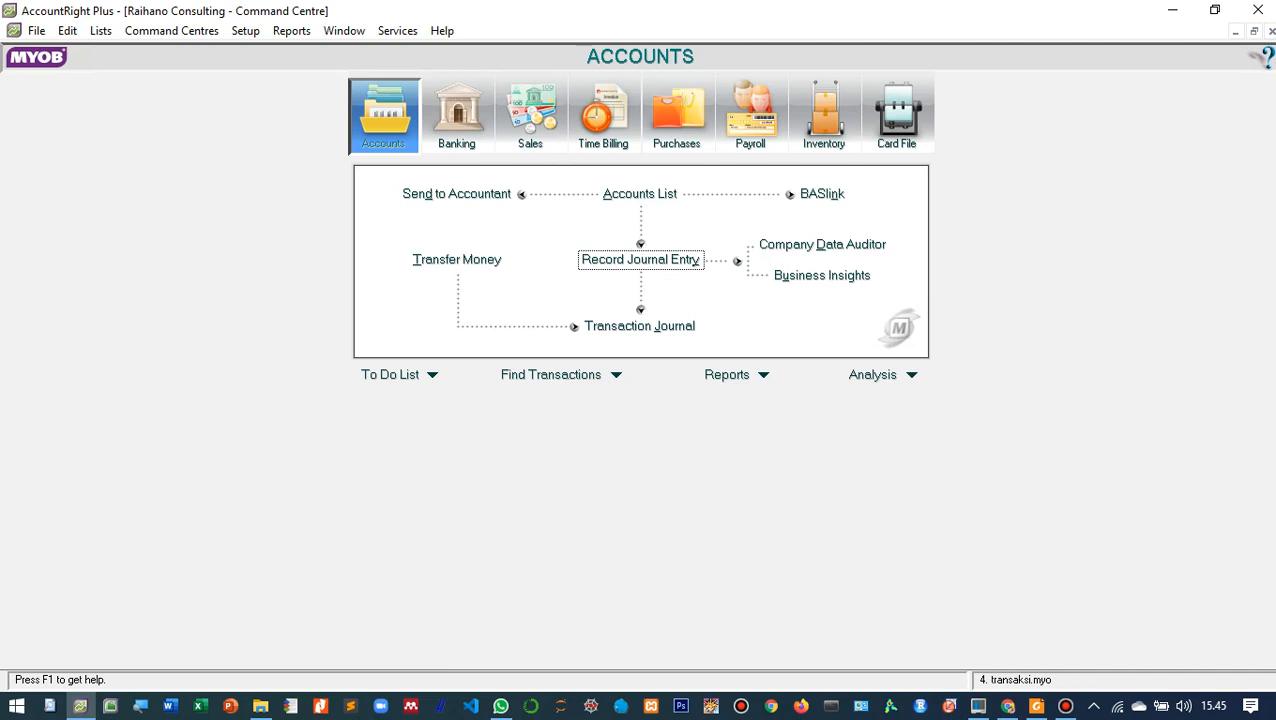
left_click(36, 30)
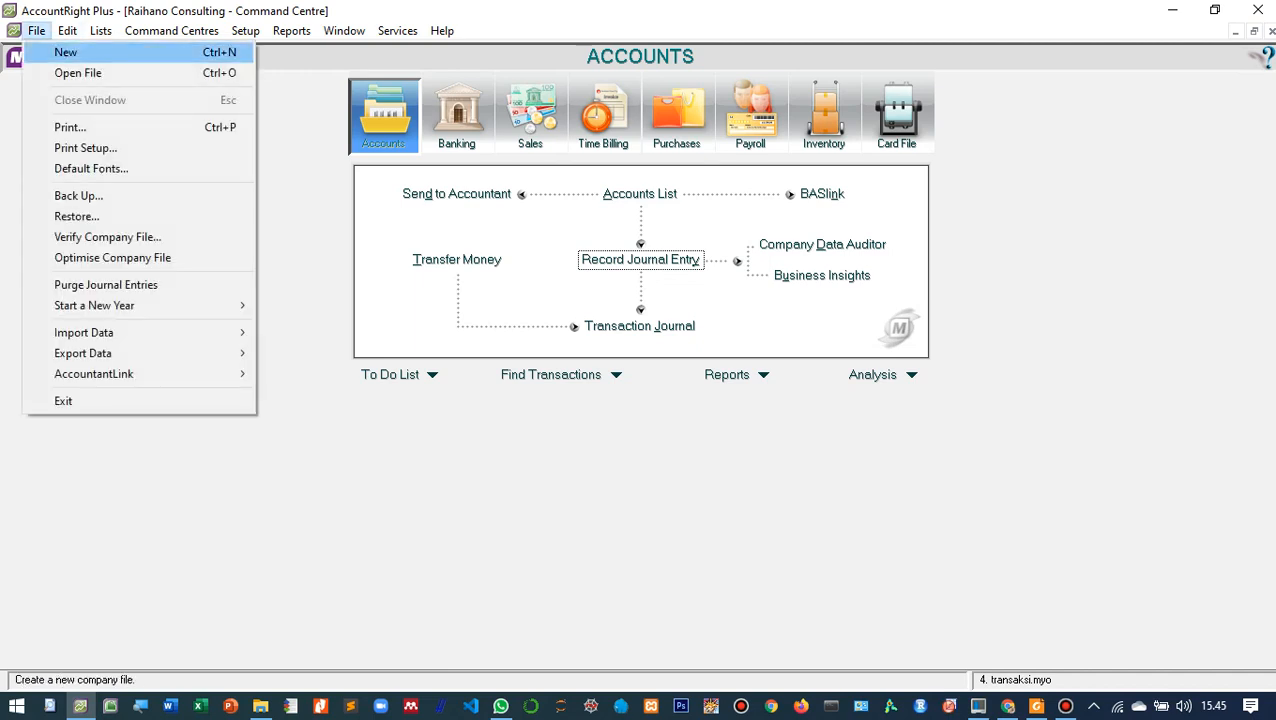
left_click(77, 216)
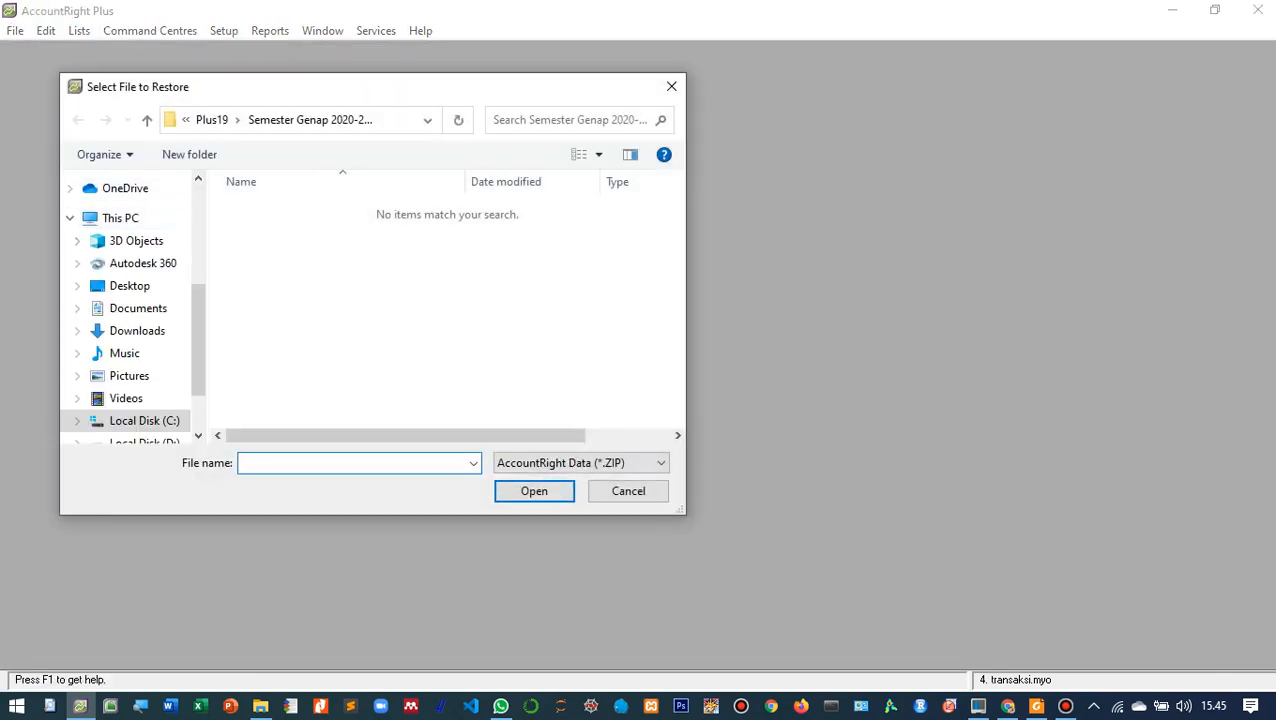
left_click(628, 491)
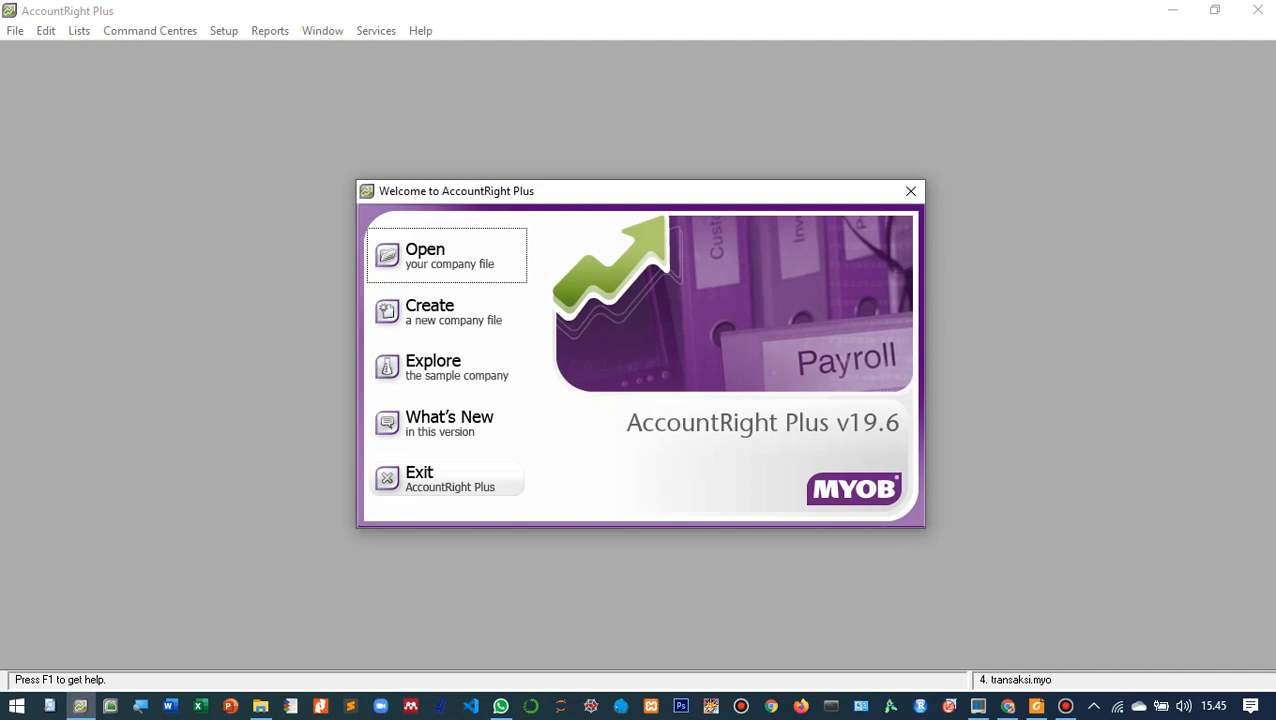
left_click(1066, 706)
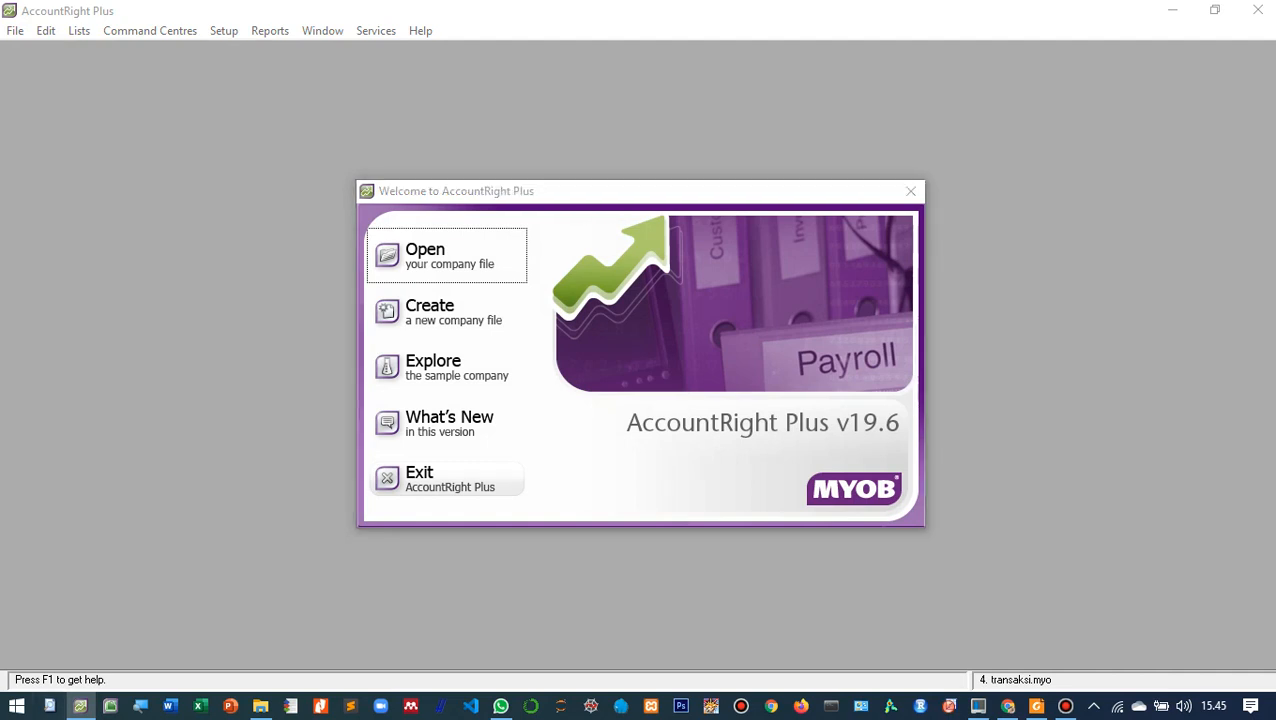